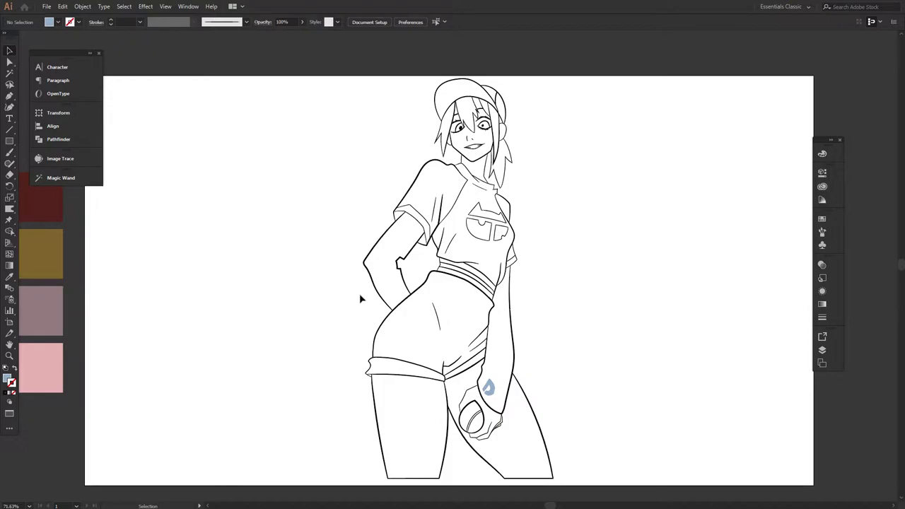
Step: Examine the document's layer list and the uncoloured character line art from the cap down to the legs
left_click(823, 350)
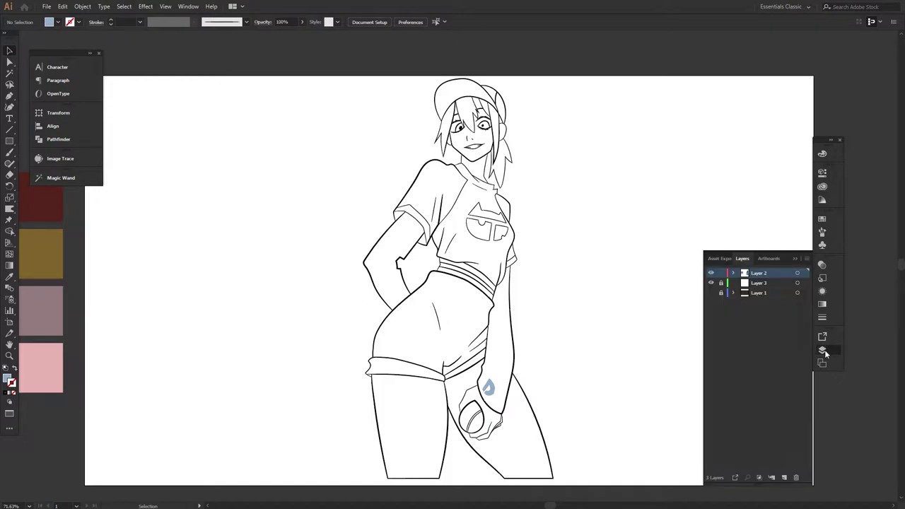
left_click(824, 349)
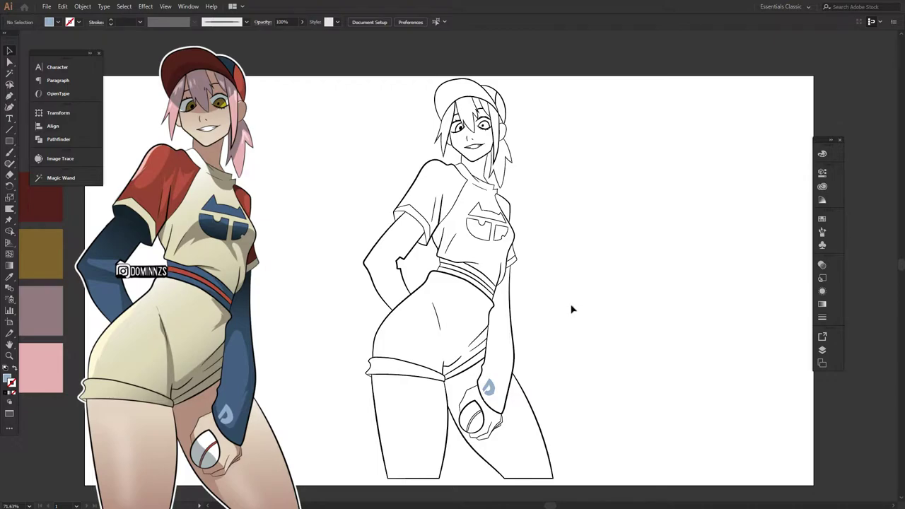
key("z")
left_click_drag(487, 255, 557, 308)
key("space")
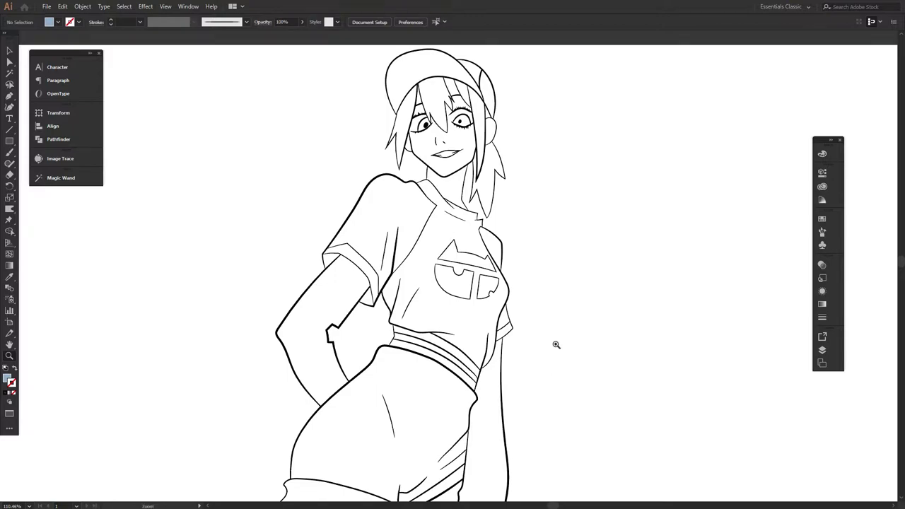
left_click_drag(555, 344, 550, 344)
key("space")
left_click_drag(604, 417, 545, 368)
key("space")
key("space")
mouse_move(493, 347)
left_mouse_down()
mouse_move(544, 362)
mouse_move(518, 283)
mouse_move(521, 218)
mouse_move(543, 273)
mouse_move(540, 356)
mouse_move(527, 242)
mouse_move(526, 314)
mouse_move(529, 295)
mouse_move(432, 313)
mouse_move(493, 304)
mouse_move(475, 296)
left_mouse_up()
scroll(537, 372, "down", 3)
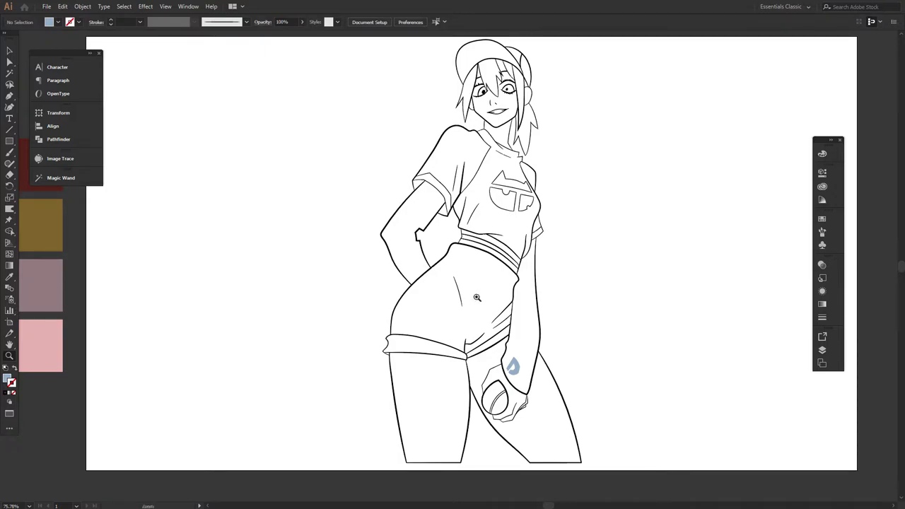
key("v")
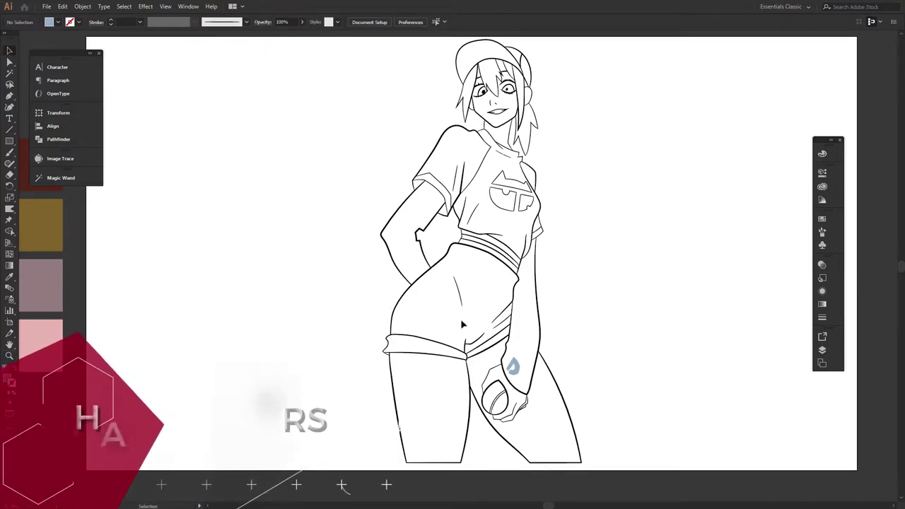
left_click(822, 350)
left_click(822, 350)
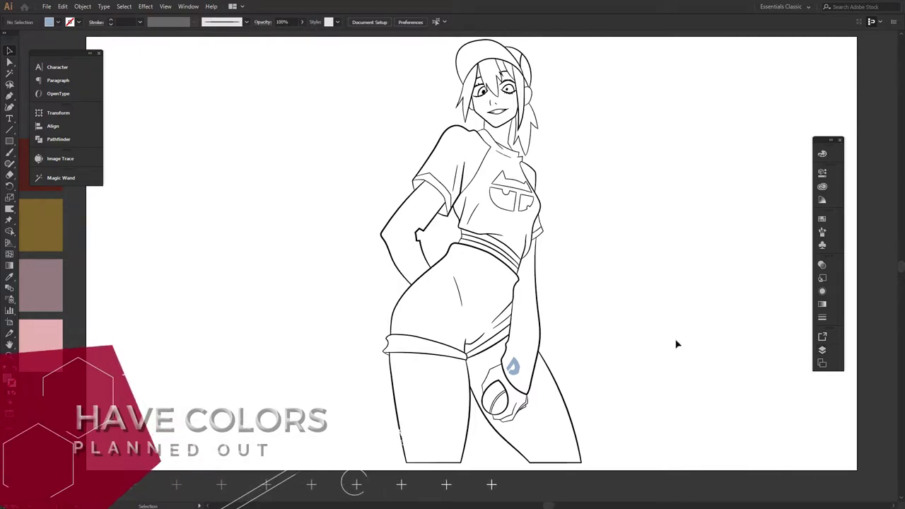
Step: Move the whole set of colour swatches from outside the artboard onto it, beside the character
left_click_drag(287, 309, 563, 354)
left_click_drag(436, 429, 181, 189)
left_click_drag(238, 268, 494, 283)
left_click_drag(651, 366, 296, 324)
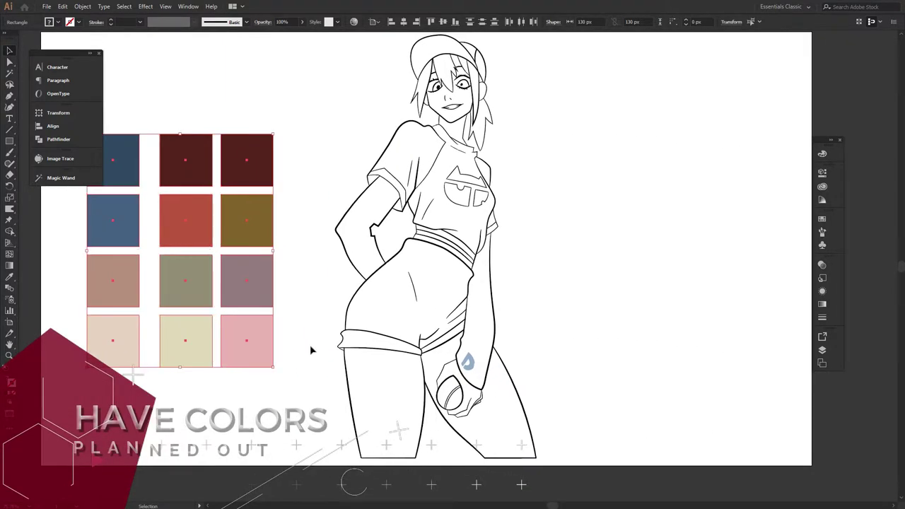
left_click(310, 344)
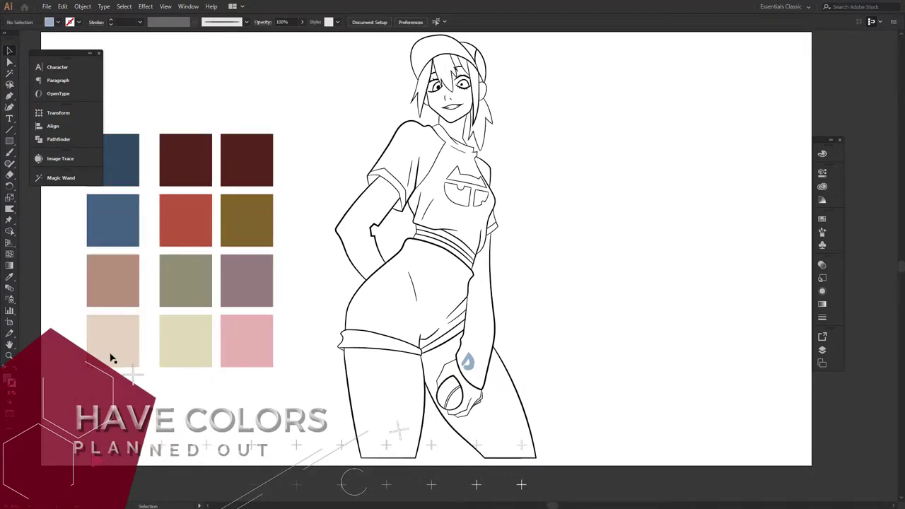
Step: Examine the palette's swatch pairs up close, comparing each base tone with its darker shadow tone
left_click_drag(58, 401, 117, 295)
left_click_drag(97, 388, 340, 416)
left_click(211, 417)
left_click_drag(188, 405, 316, 255)
left_click(213, 372)
left_click(265, 378)
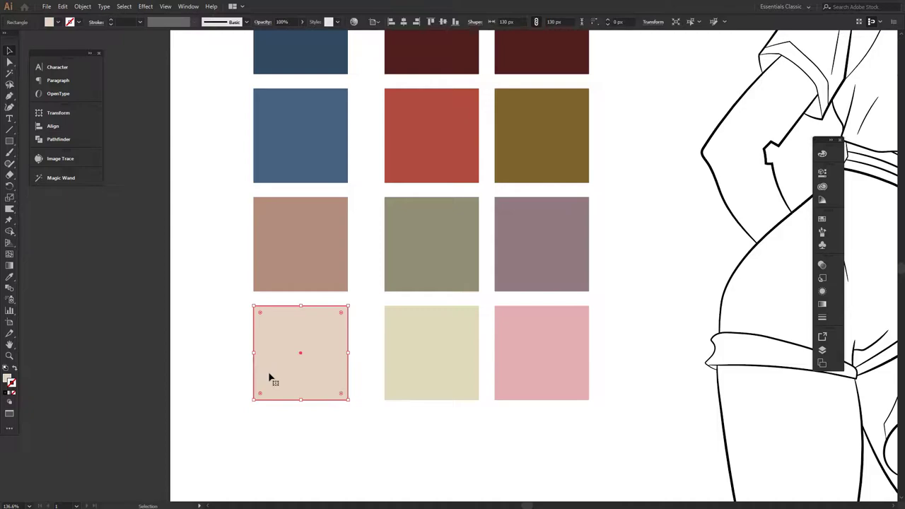
left_click(273, 277)
left_click(399, 376)
left_click(365, 378)
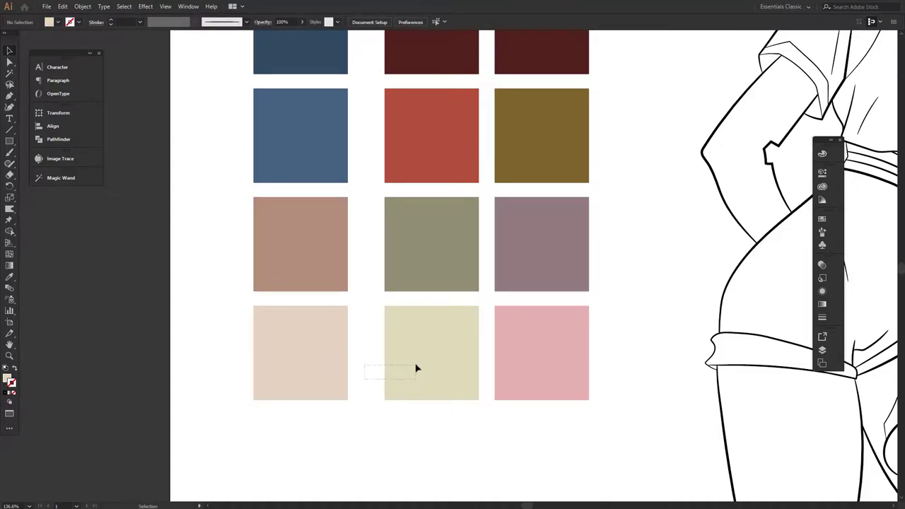
left_click_drag(417, 368, 426, 358)
left_click(414, 268, "shift")
scroll(408, 270, "up", 2)
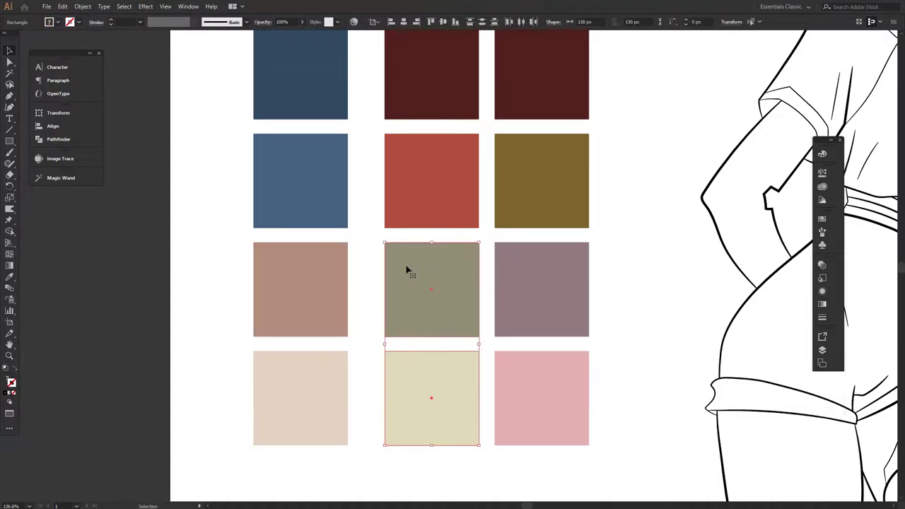
scroll(407, 267, "up", 1)
mouse_move(362, 241)
left_mouse_down()
mouse_move(292, 101)
mouse_move(369, 227)
left_mouse_up()
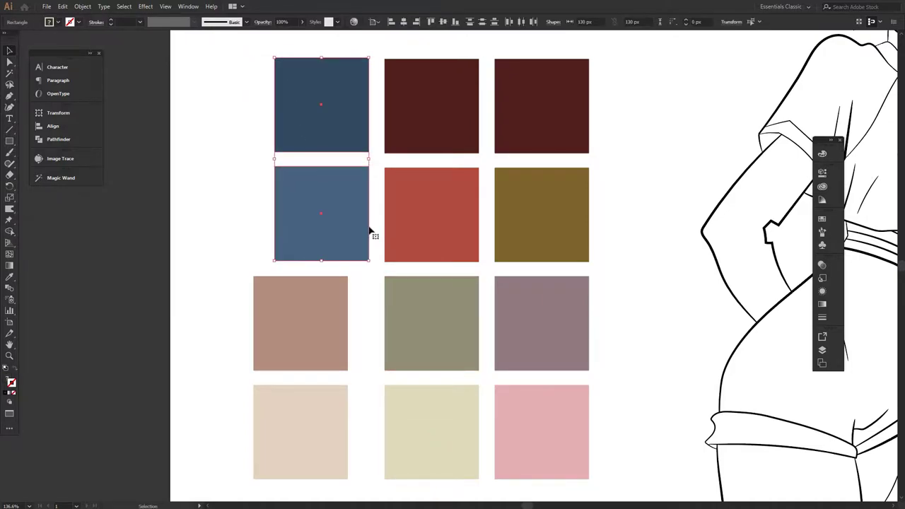
key("ctrl+z")
left_click(633, 268)
left_click_drag(644, 311, 488, 274)
key("z")
left_click_drag(515, 274, 337, 279)
left_click_drag(445, 282, 409, 282)
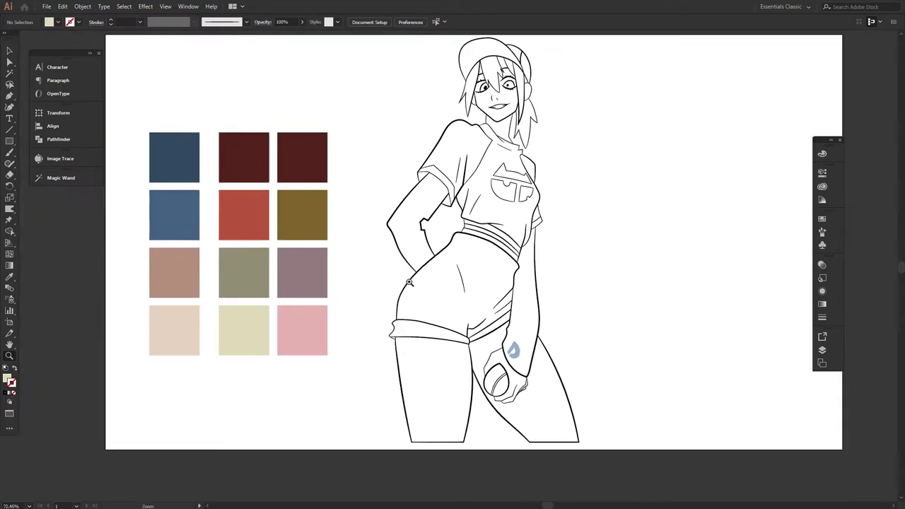
Step: Duplicate Layer 2 beneath the original as a backup, lock the original and make the copy the active layer
left_click(832, 351)
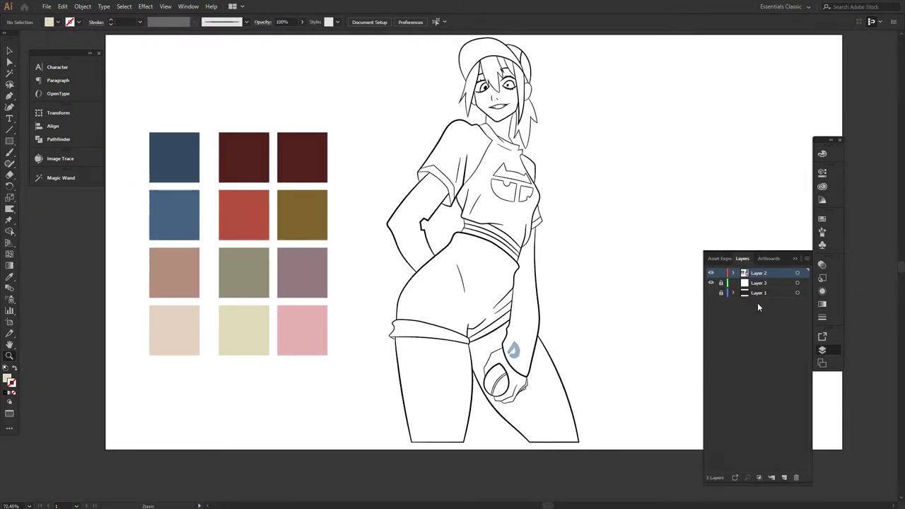
key("v")
left_click_drag(763, 275, 754, 285, "alt")
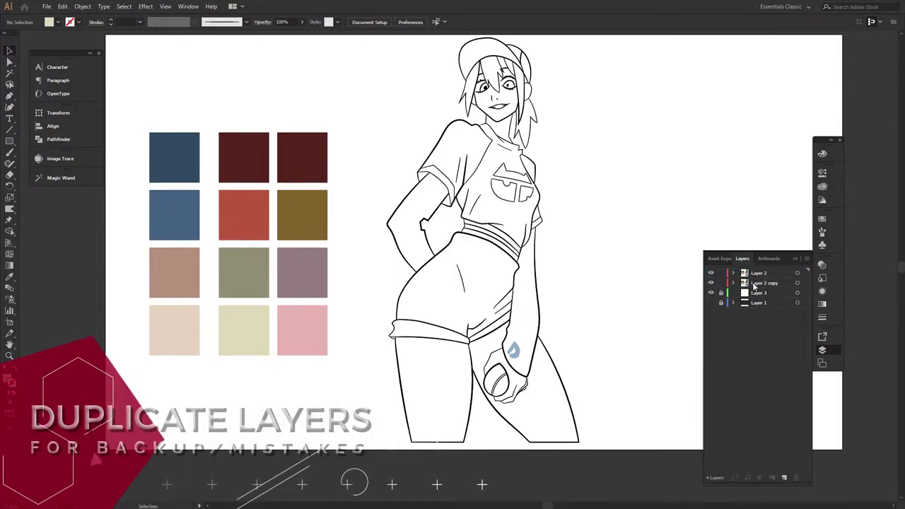
left_click(721, 273)
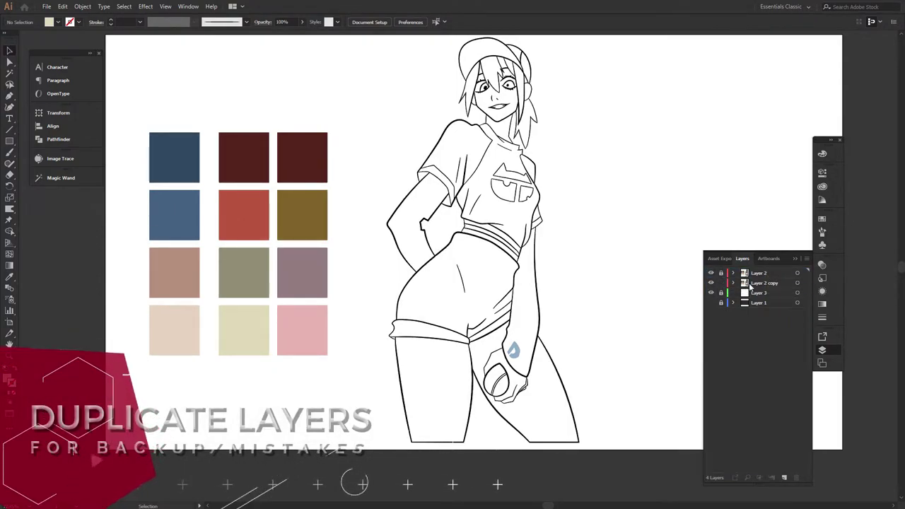
left_click(750, 285)
key("z")
left_click_drag(611, 333, 571, 327)
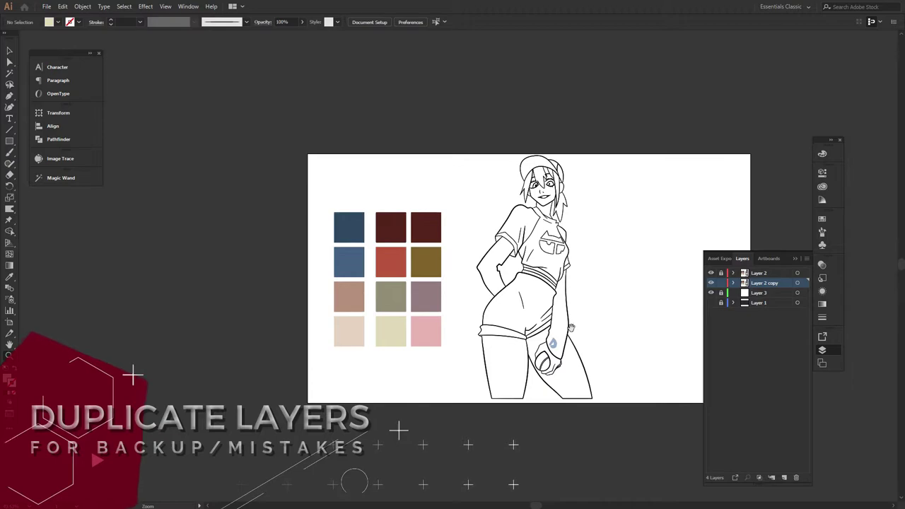
scroll(570, 327, "up", 1)
scroll(516, 353, "up", 2)
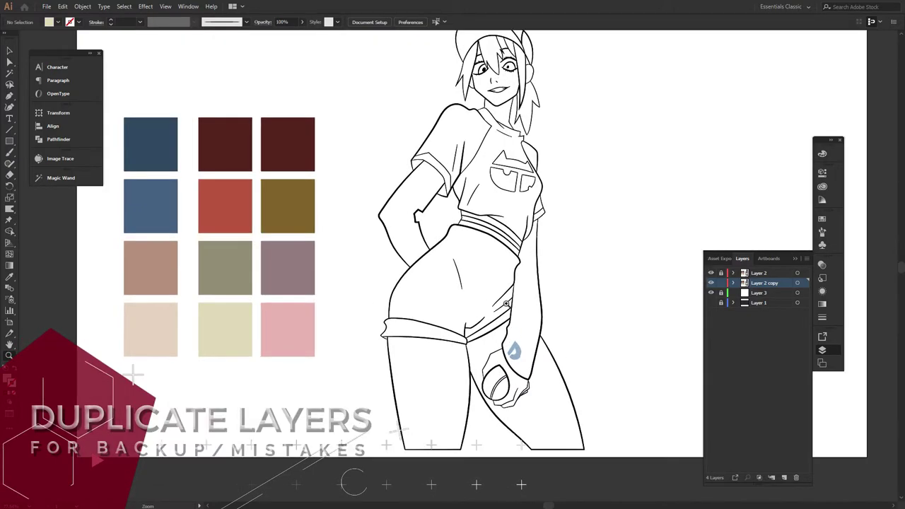
left_click_drag(506, 303, 457, 351)
left_click(820, 351)
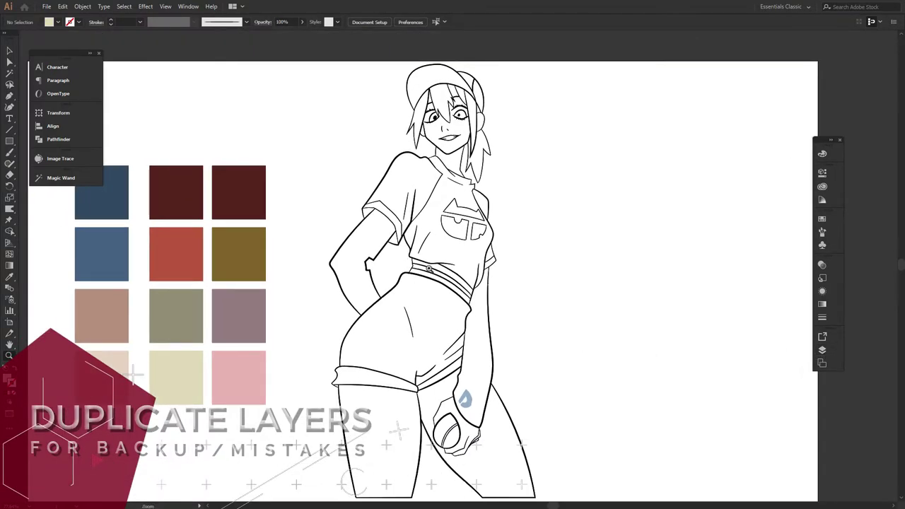
Step: Inspect the outlines from the shorts up through the shirt, collar and face for line ends that do not meet
left_click_drag(429, 320, 425, 265)
left_click_drag(316, 332, 422, 265)
left_click_drag(697, 194, 545, 276)
left_click_drag(474, 291, 346, 310)
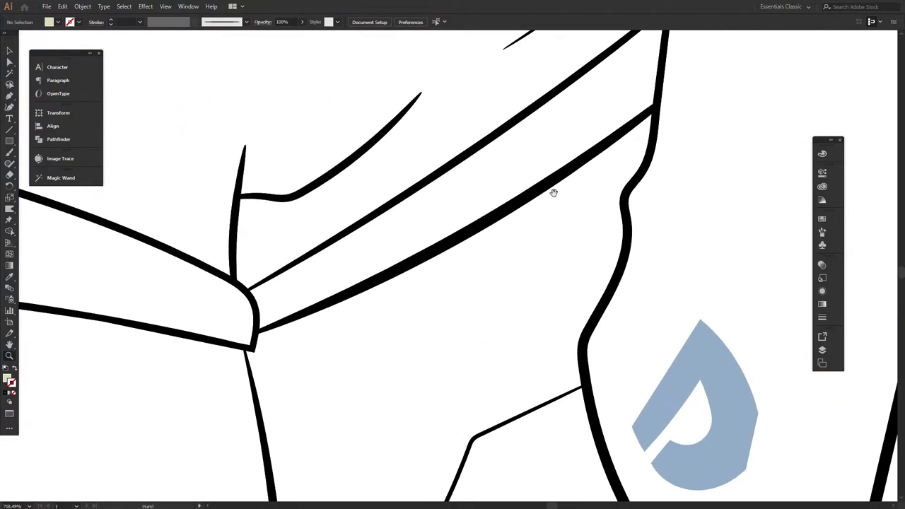
left_click_drag(577, 142, 336, 335)
left_click_drag(604, 111, 324, 413)
scroll(339, 274, "up", 10)
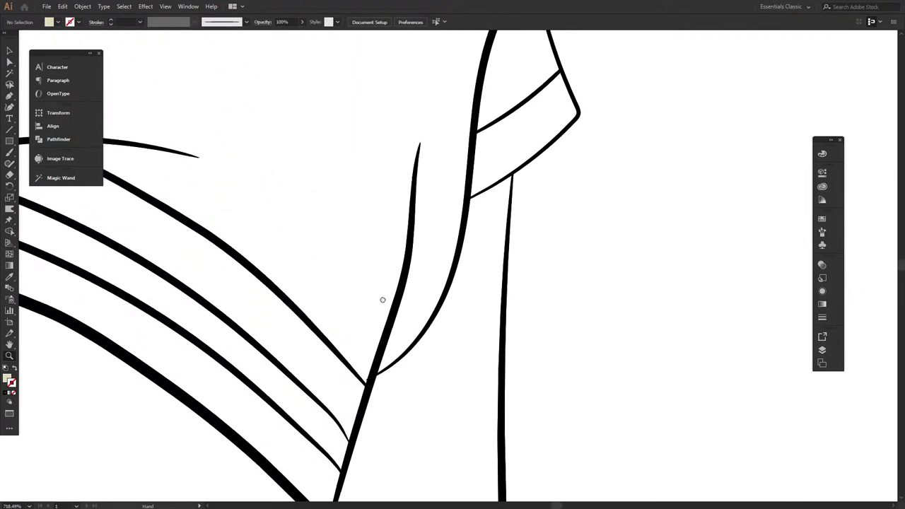
scroll(405, 251, "up", 15)
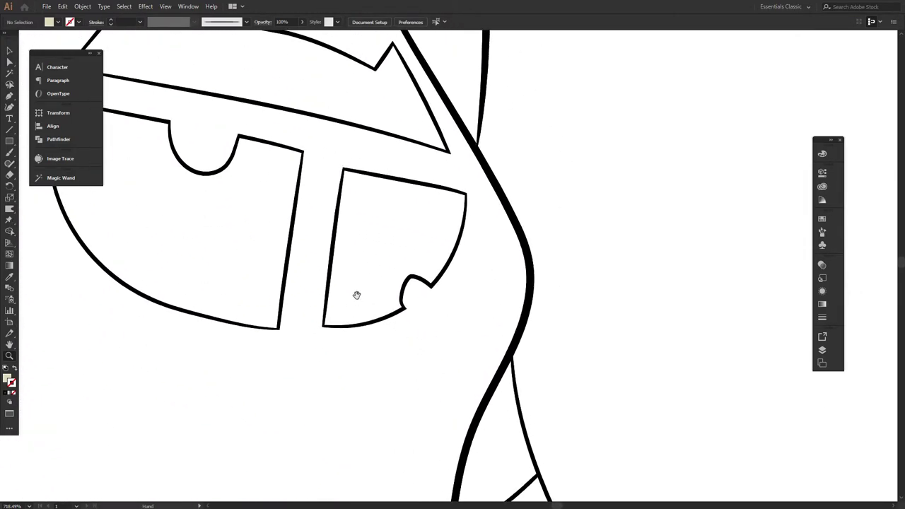
scroll(381, 385, "up", 15)
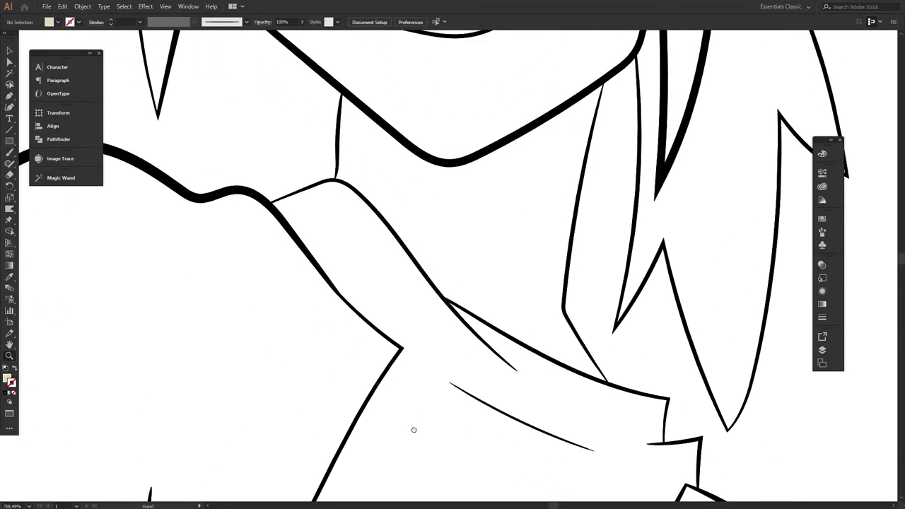
scroll(409, 380, "up", 10)
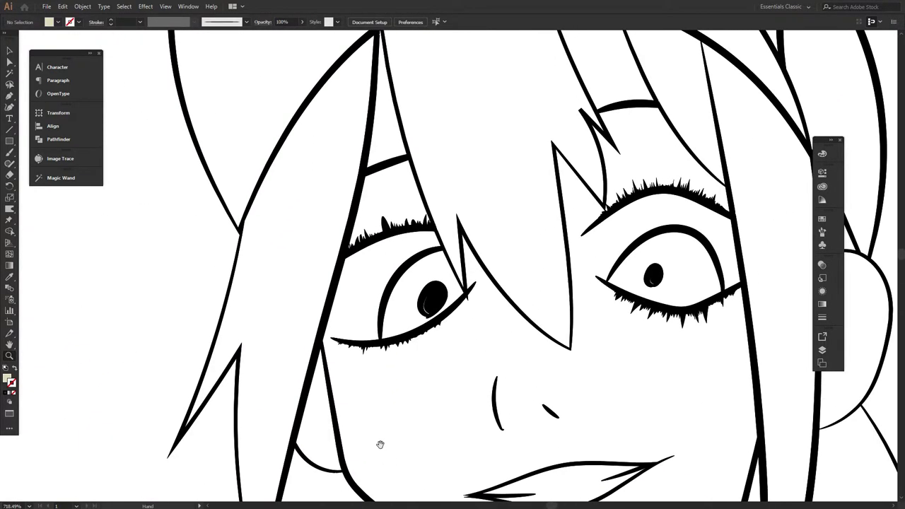
Step: Examine closely the junctions where the cap outlines meet the top of the ear for gaps
left_click_drag(405, 382, 297, 321)
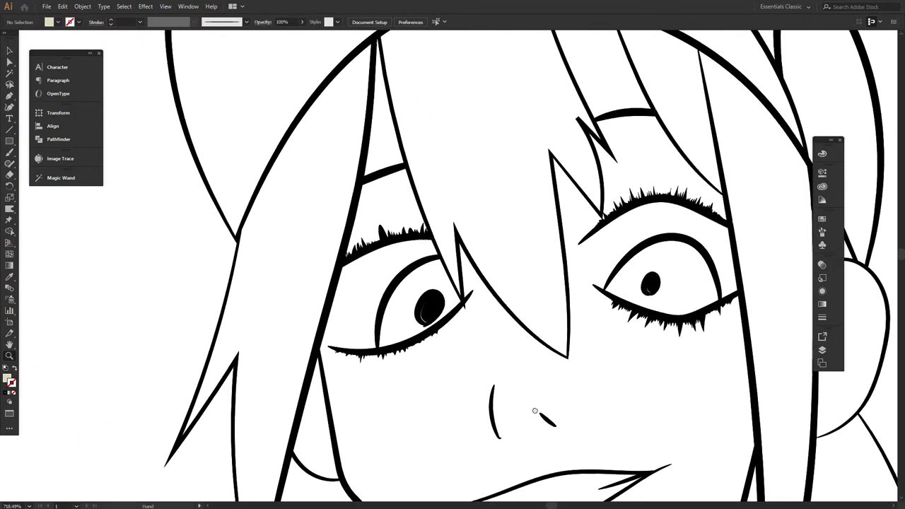
left_click_drag(539, 417, 420, 326)
left_click_drag(551, 309, 369, 421)
left_click_drag(599, 309, 465, 345)
left_click_drag(395, 342, 771, 274)
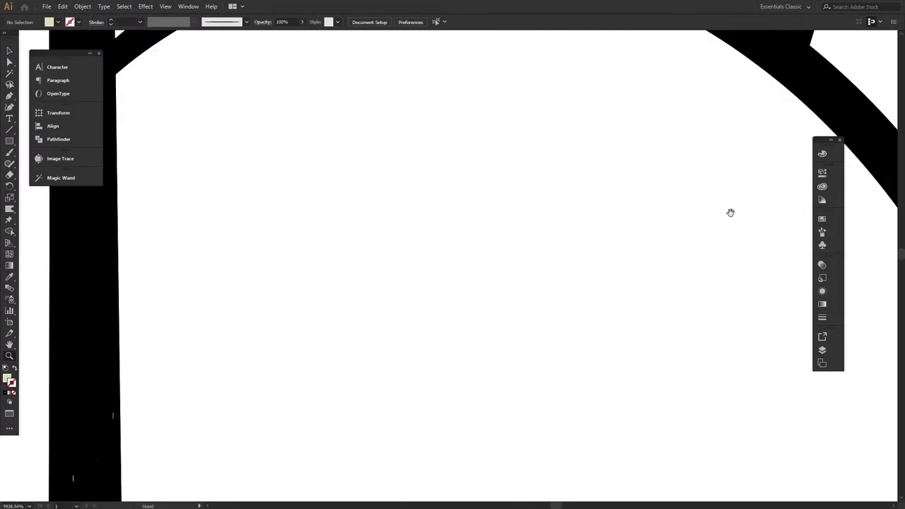
left_click_drag(730, 212, 341, 346)
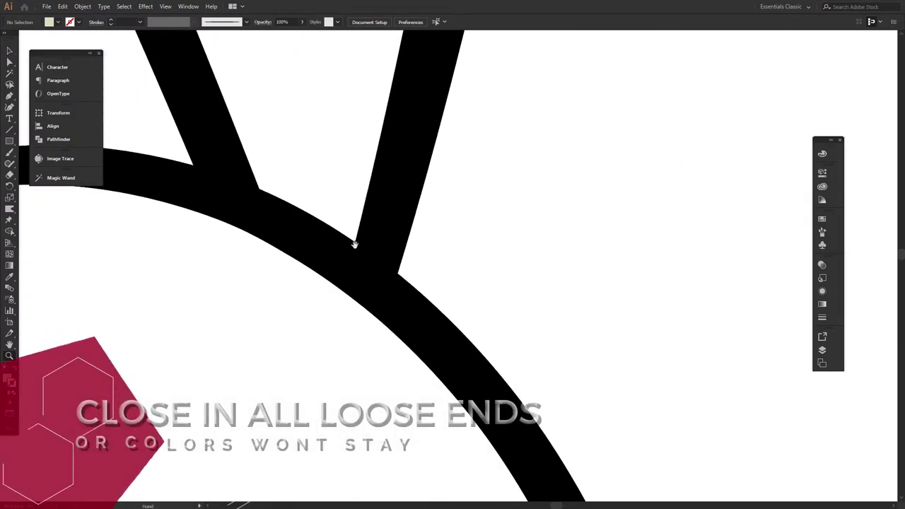
key("v")
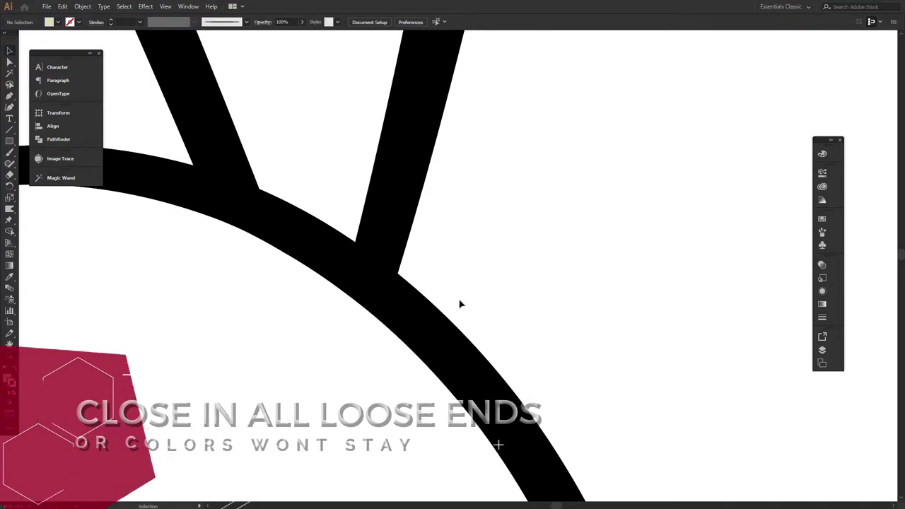
mouse_move(459, 303)
left_mouse_down()
mouse_move(429, 273)
mouse_move(320, 203)
mouse_move(344, 220)
mouse_move(304, 233)
mouse_move(323, 221)
left_mouse_up()
left_click(496, 267)
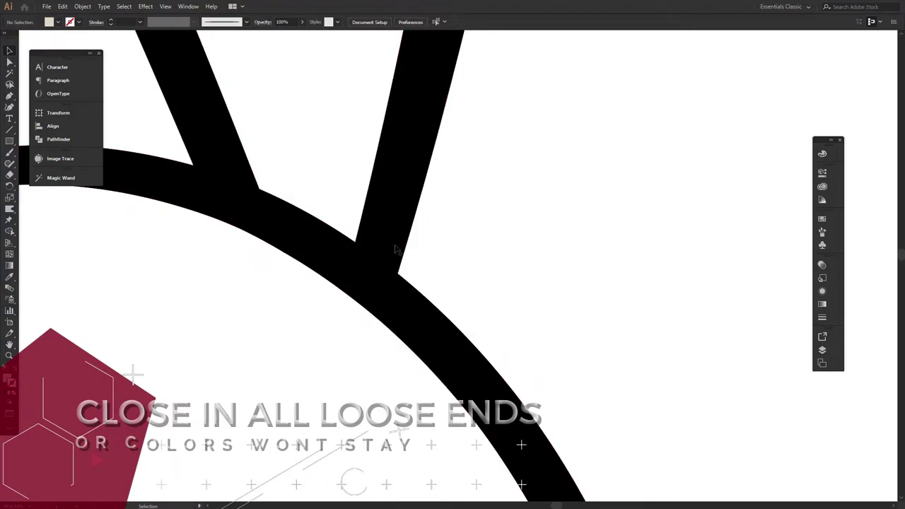
scroll(511, 252, "down", 5)
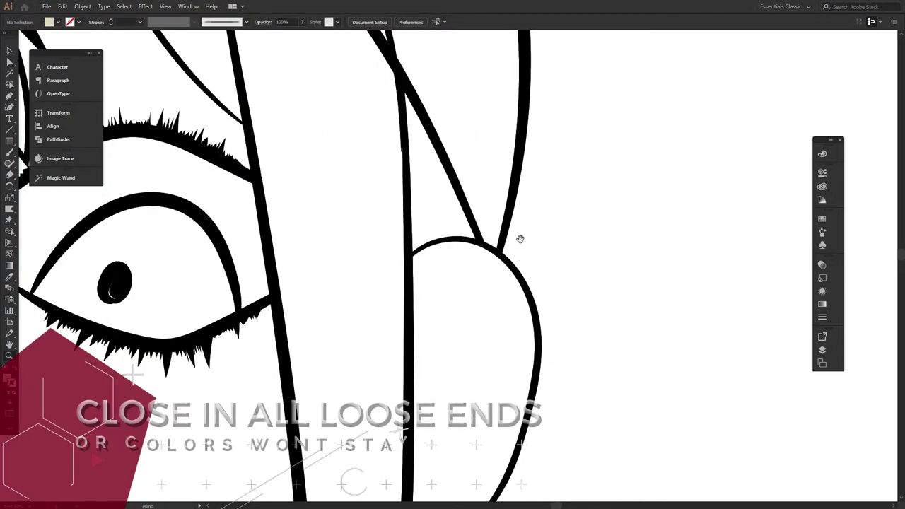
left_click_drag(519, 238, 492, 331)
key("z")
left_click_drag(493, 330, 263, 347)
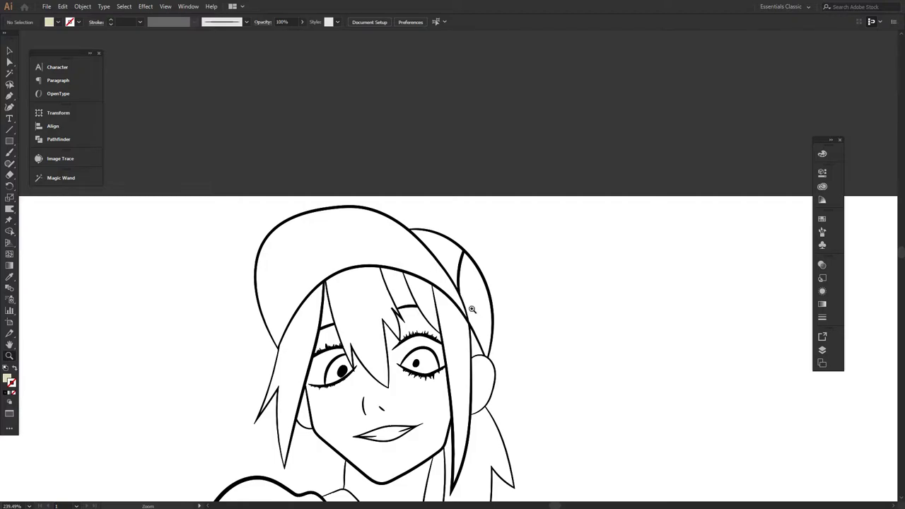
scroll(524, 379, "down", 5)
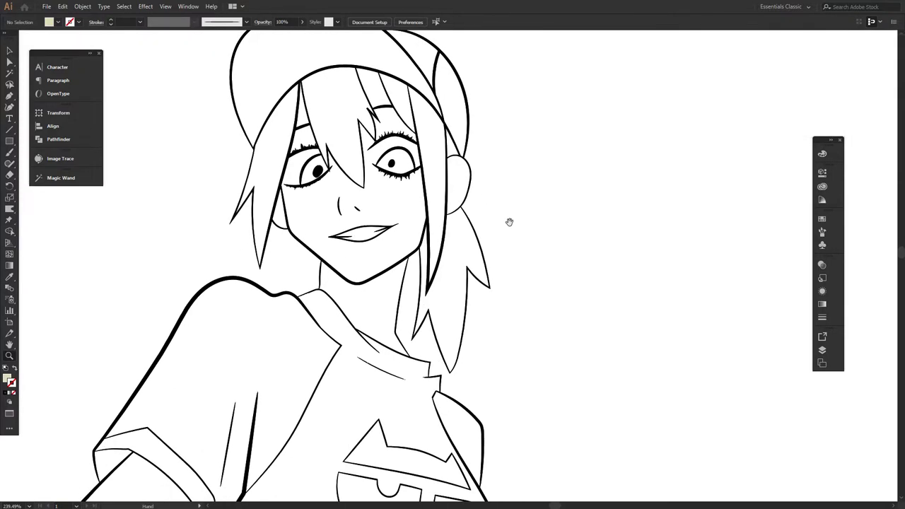
scroll(552, 301, "down", 5)
scroll(563, 235, "down", 4)
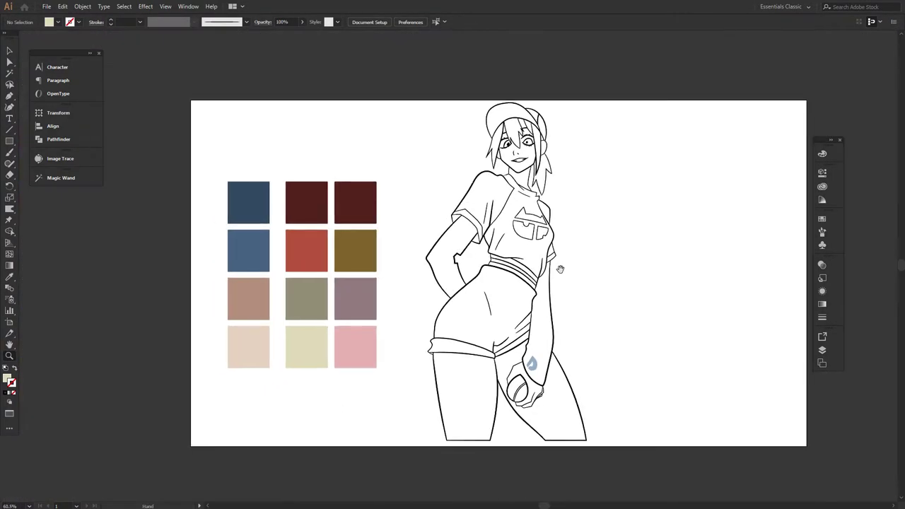
left_click_drag(559, 271, 492, 283)
key("v")
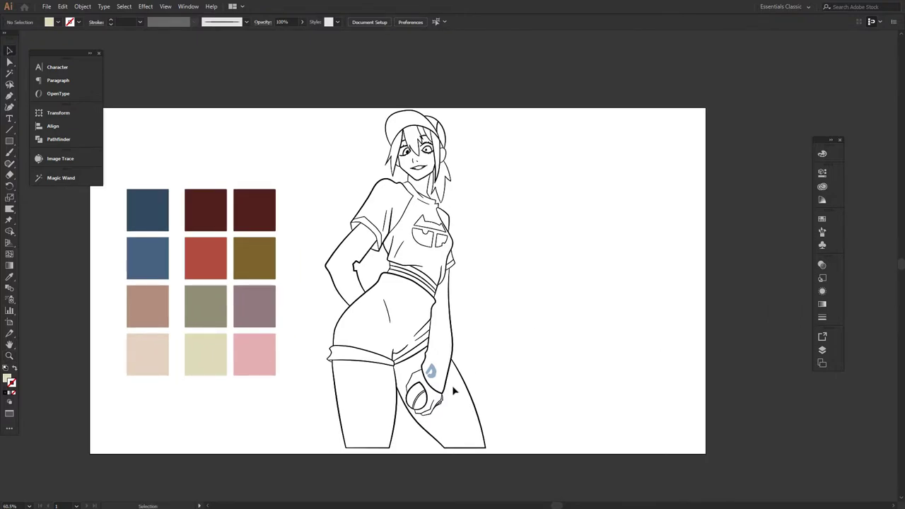
scroll(357, 387, "up", 2)
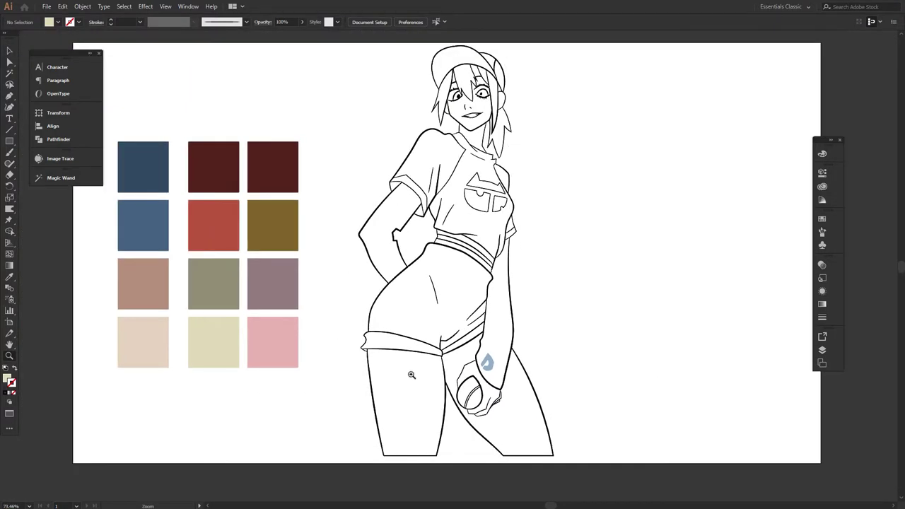
Step: Draw a 777 × 1122 px rectangle in the pale cream palette colour so that it covers the whole figure
left_click(149, 359)
left_click(226, 420)
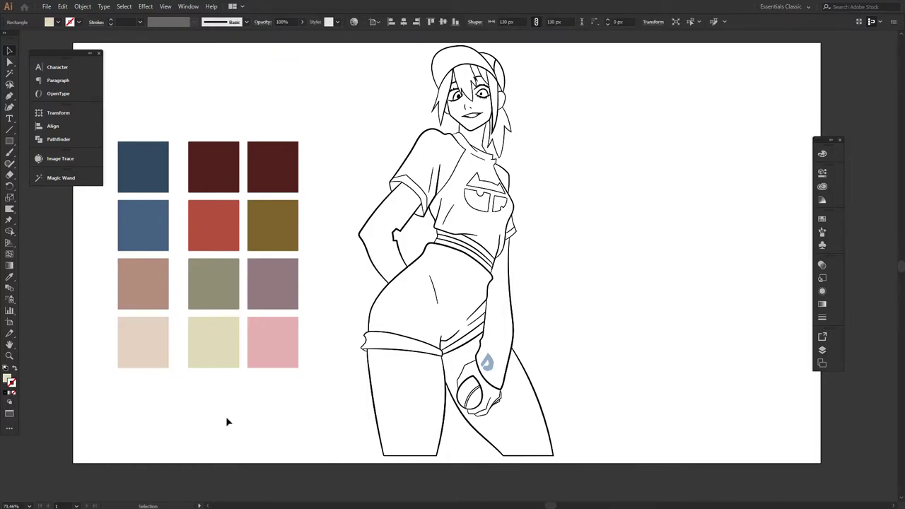
left_click(216, 358)
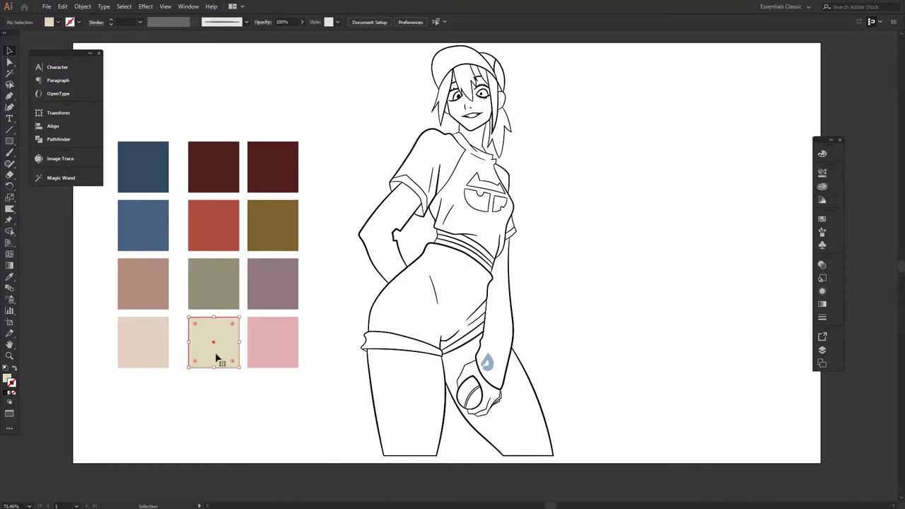
left_click(329, 422)
scroll(329, 416, "up", 1)
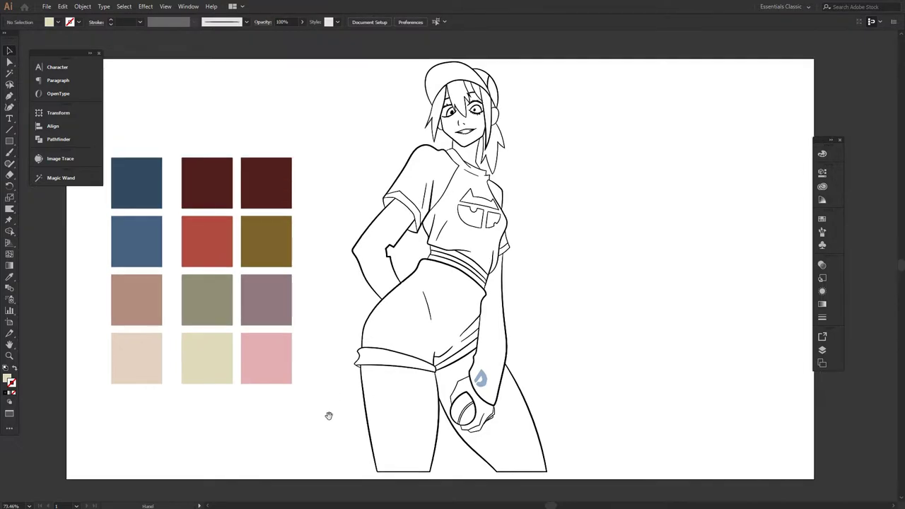
key("m")
left_click_drag(307, 485, 610, 46)
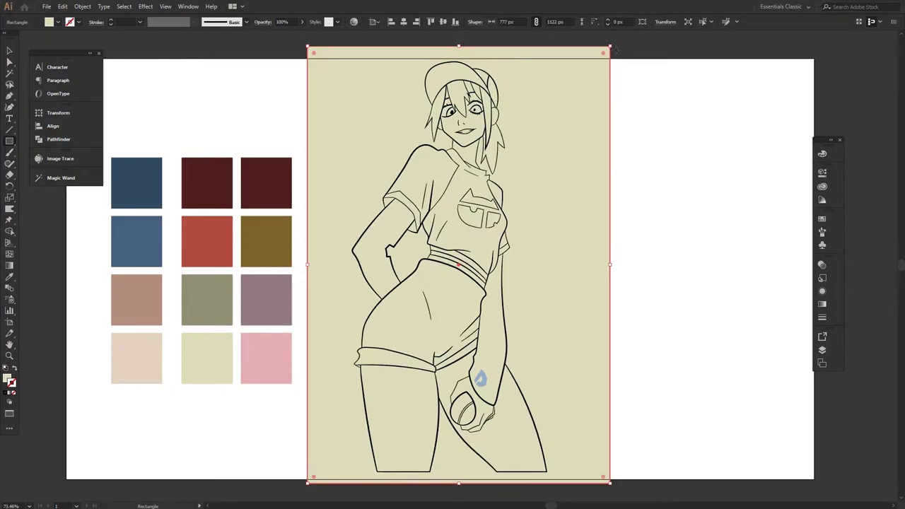
Step: Send the cream rectangle to the back, behind the character's line art
key("v")
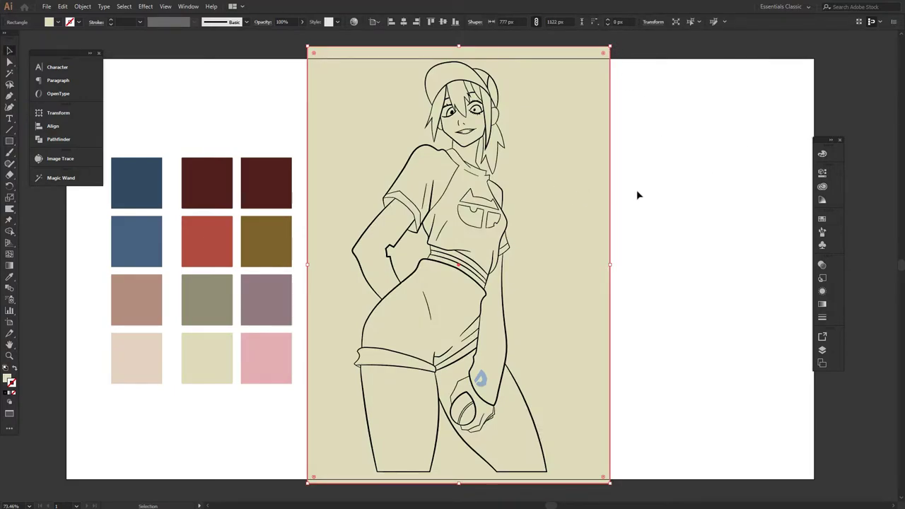
right_click(637, 192)
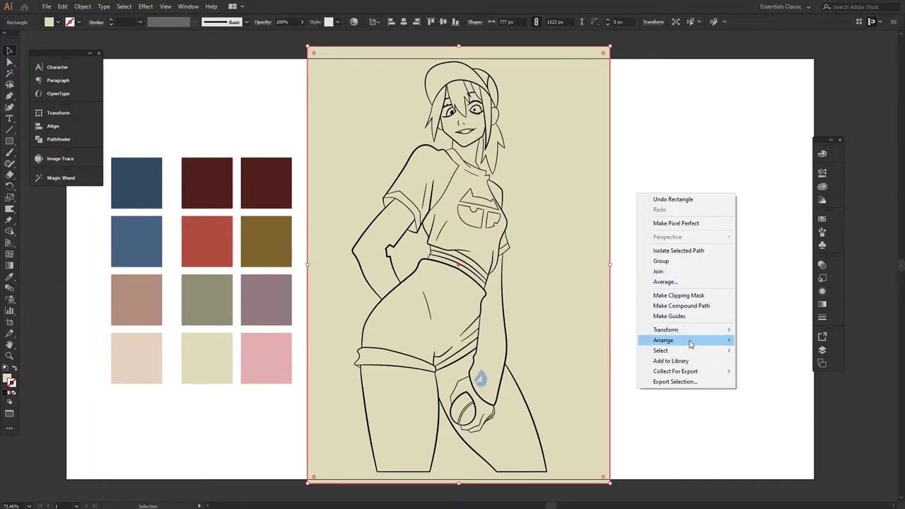
mouse_move(691, 344)
left_click(771, 372)
left_click(661, 321)
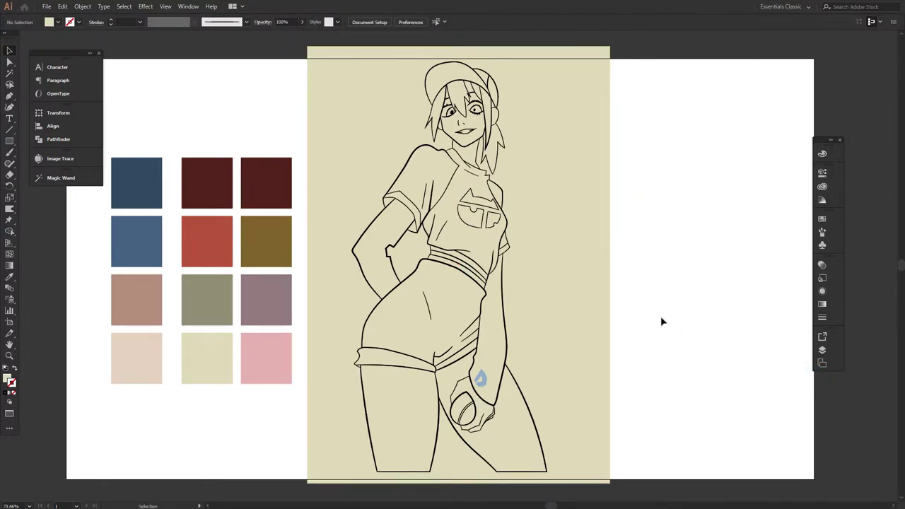
Step: Select the whole line drawing together with the cream rectangle and combine them with the Pathfinder Merge operation
left_click_drag(682, 359, 463, 302)
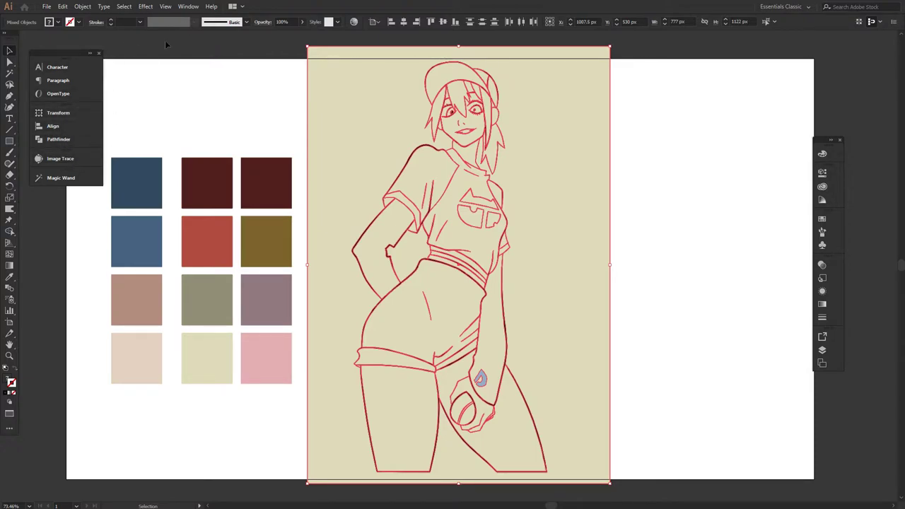
left_click(188, 7)
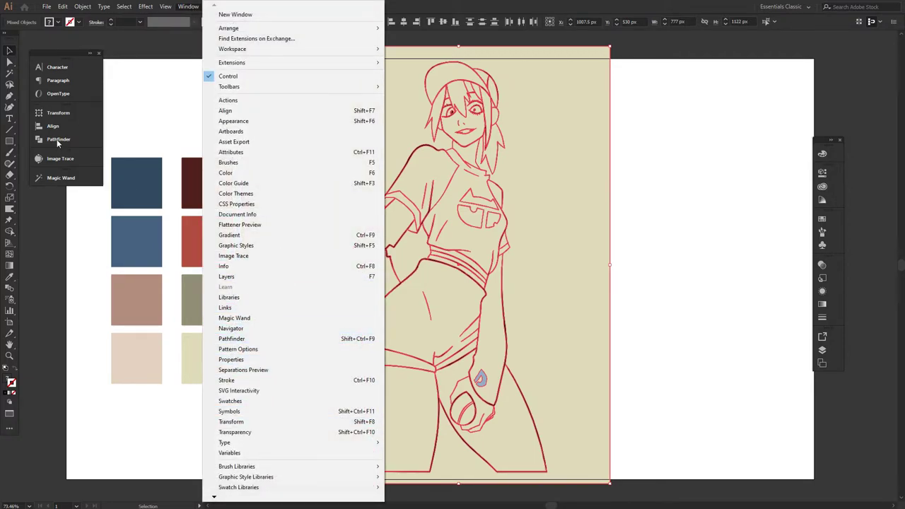
left_click(59, 141)
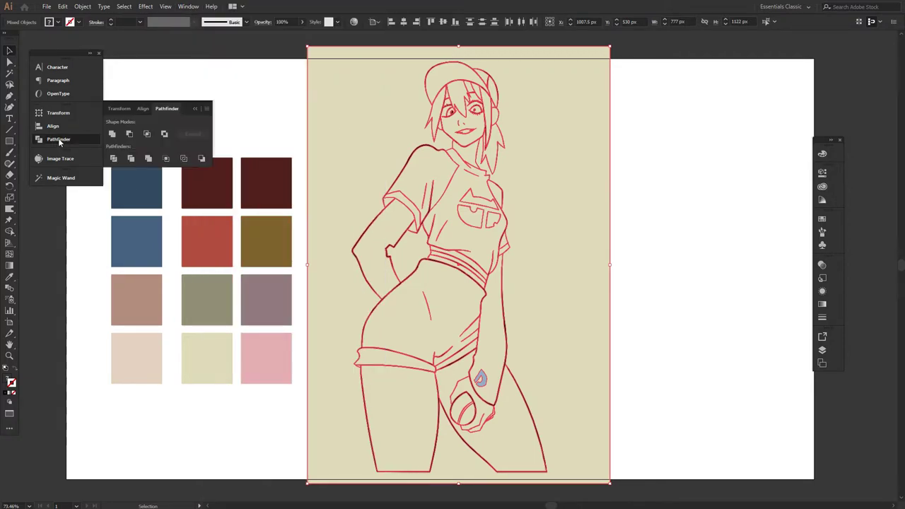
left_click(148, 160)
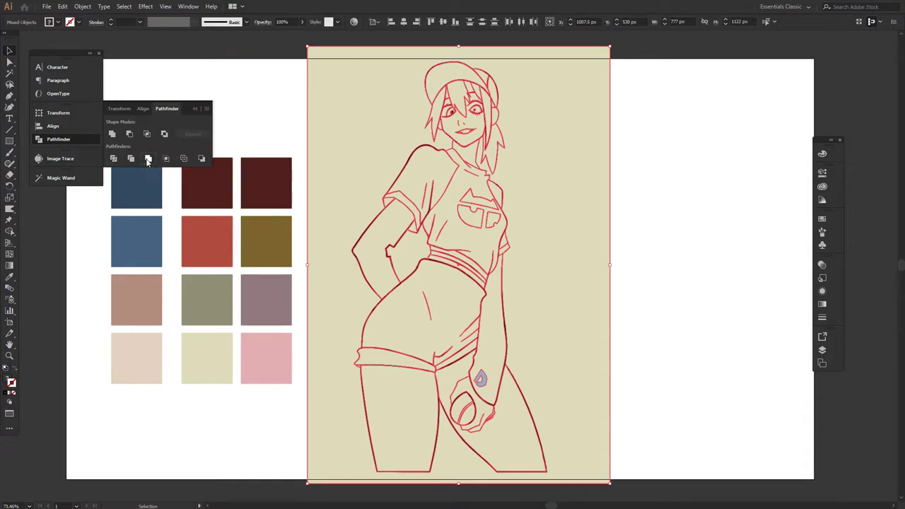
left_click(713, 279)
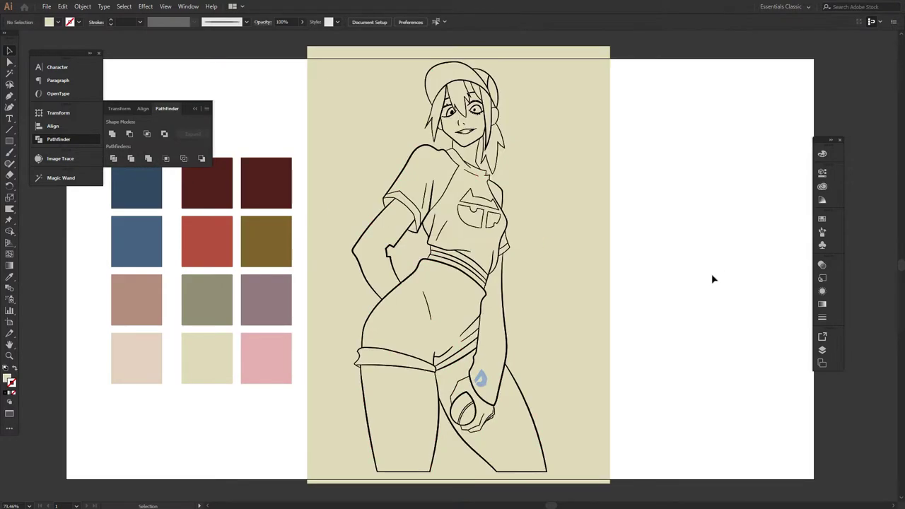
Step: Isolate the merged group of line art and fill pieces for editing
left_click(591, 313)
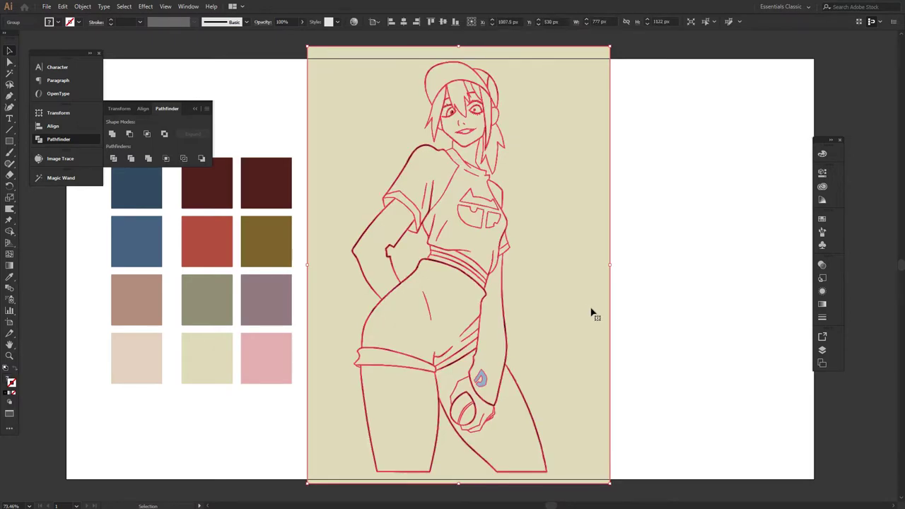
right_click(638, 276)
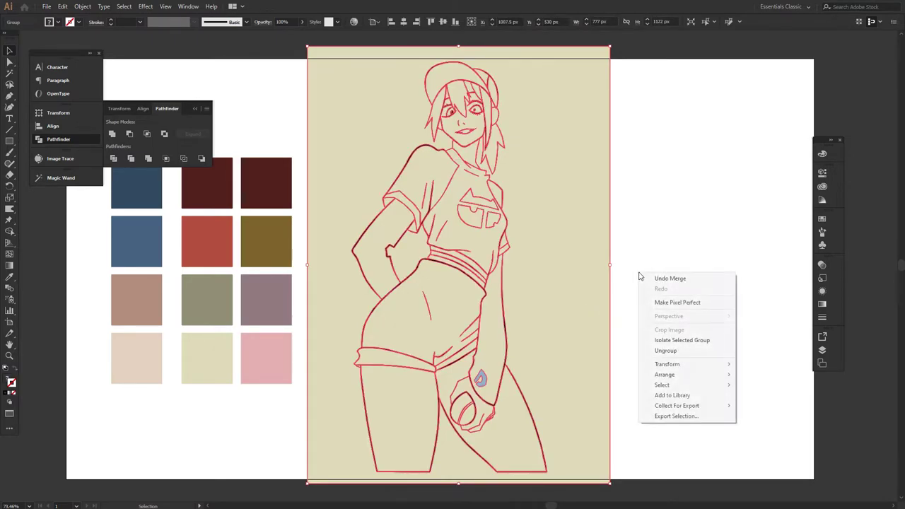
left_click(677, 341)
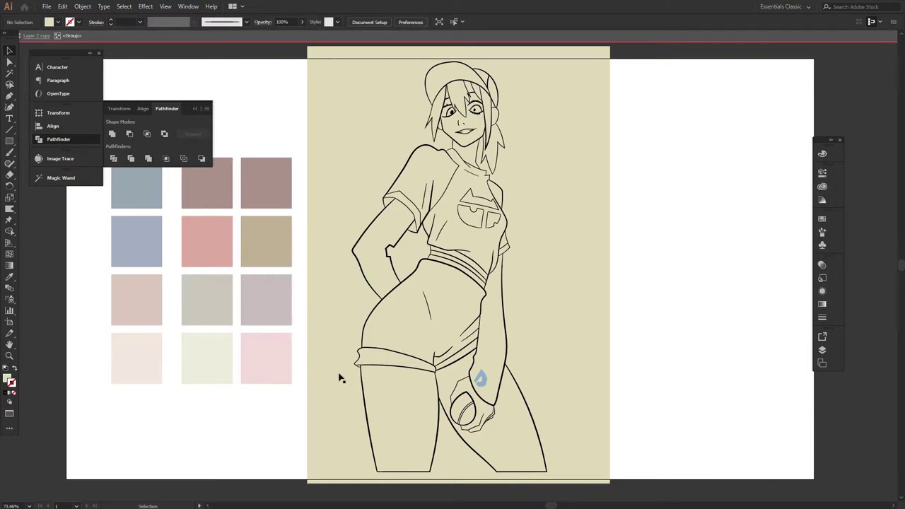
Step: Move the outer background piece and the gap between arm and torso well clear of the figure, and leave group isolation
left_click(564, 295)
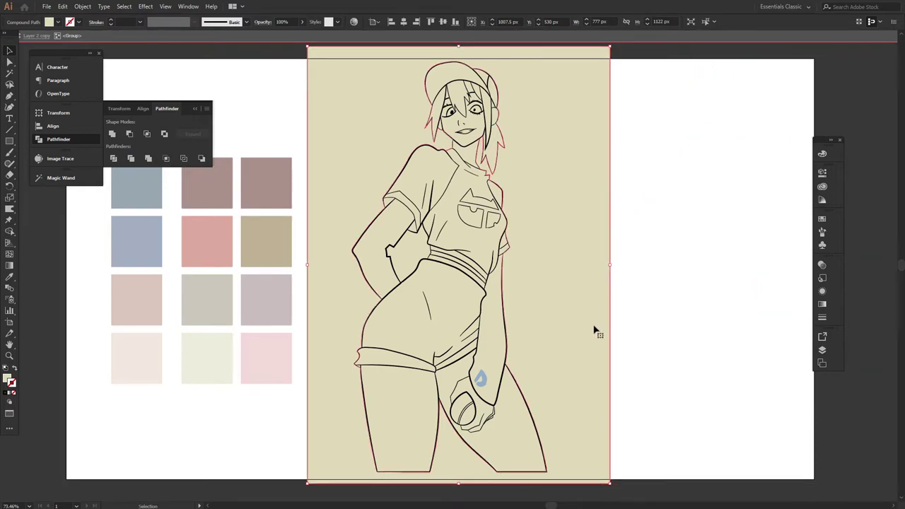
left_click_drag(594, 330, 793, 340)
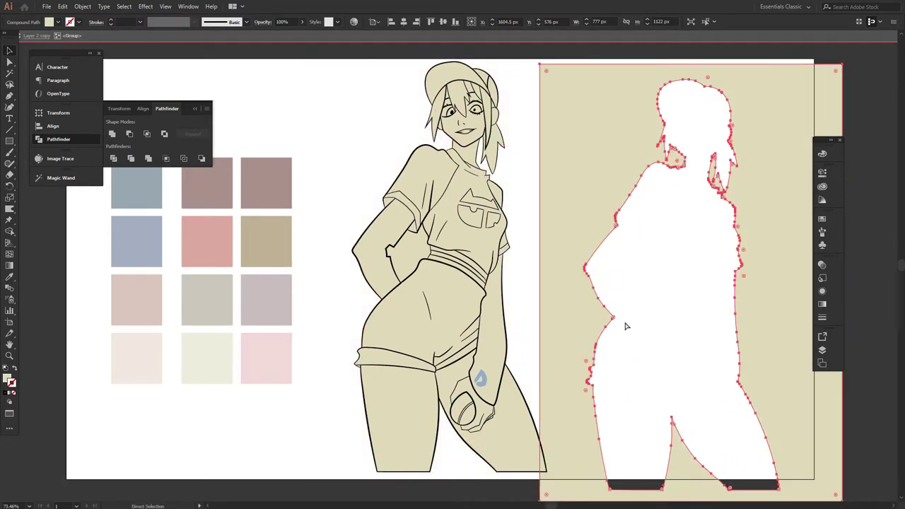
left_click_drag(623, 320, 403, 269)
mouse_move(323, 317)
left_mouse_down()
mouse_move(592, 323)
mouse_move(575, 319)
left_mouse_up()
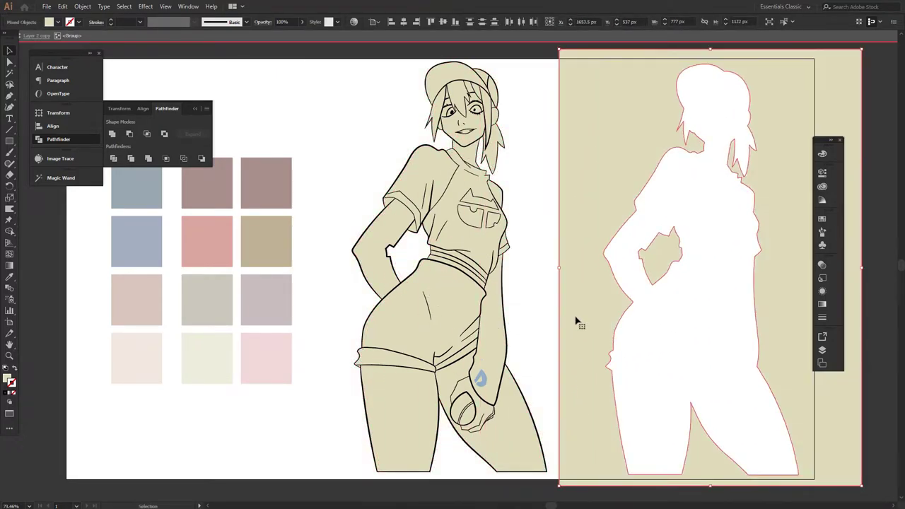
left_click(545, 311)
left_click_drag(715, 291, 509, 308)
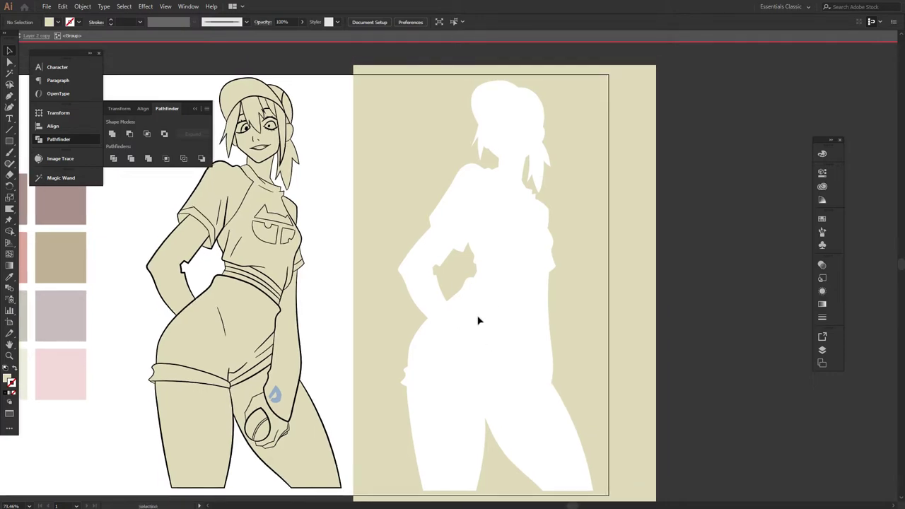
left_click_drag(446, 334, 576, 313)
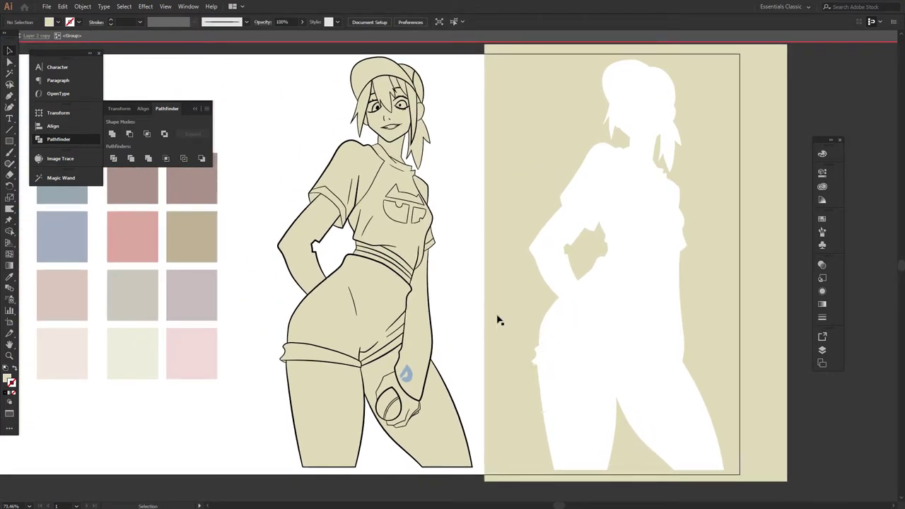
left_click_drag(520, 322, 579, 285)
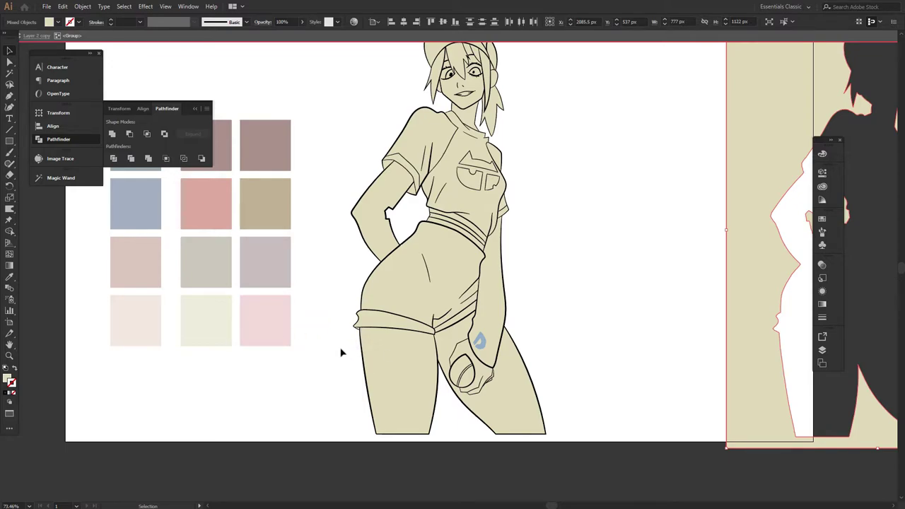
double_click(315, 297)
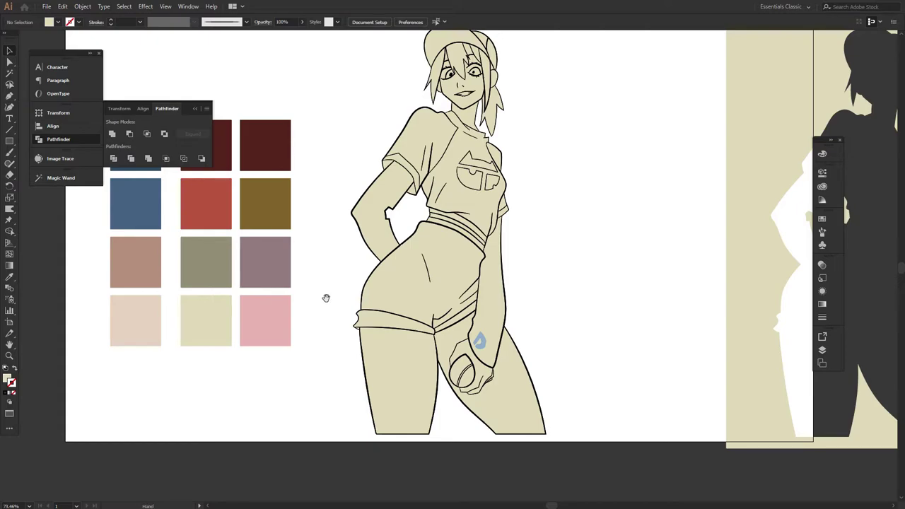
left_click_drag(325, 299, 324, 347)
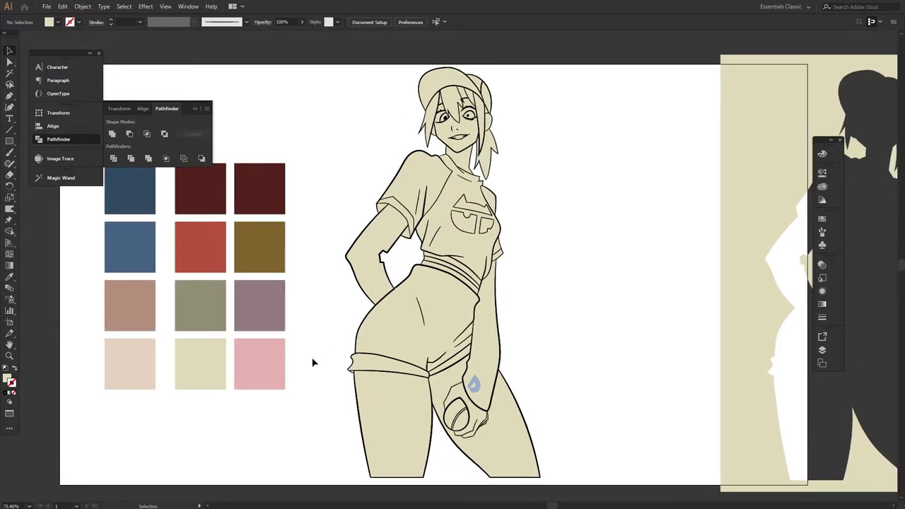
Step: Select the thigh, hand, neck and face pieces together and fill them with the light skin swatch from the palette
key("a")
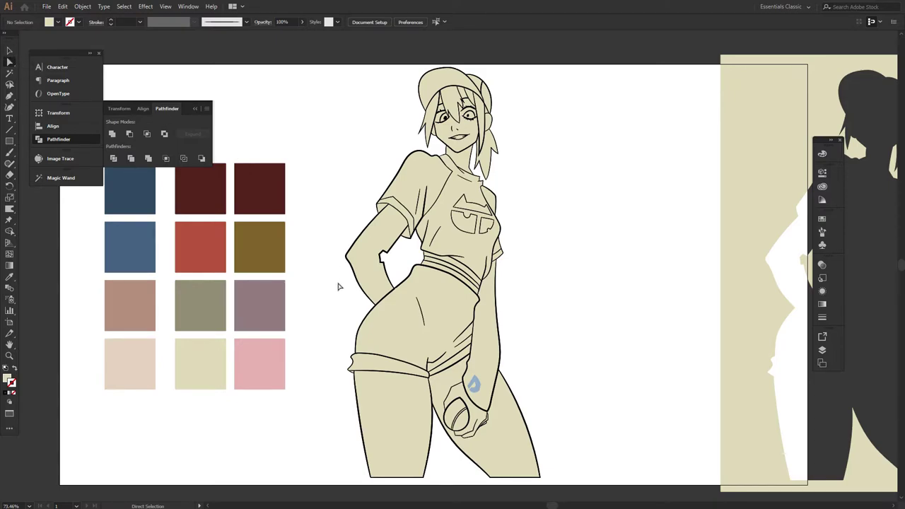
key("v")
key("a")
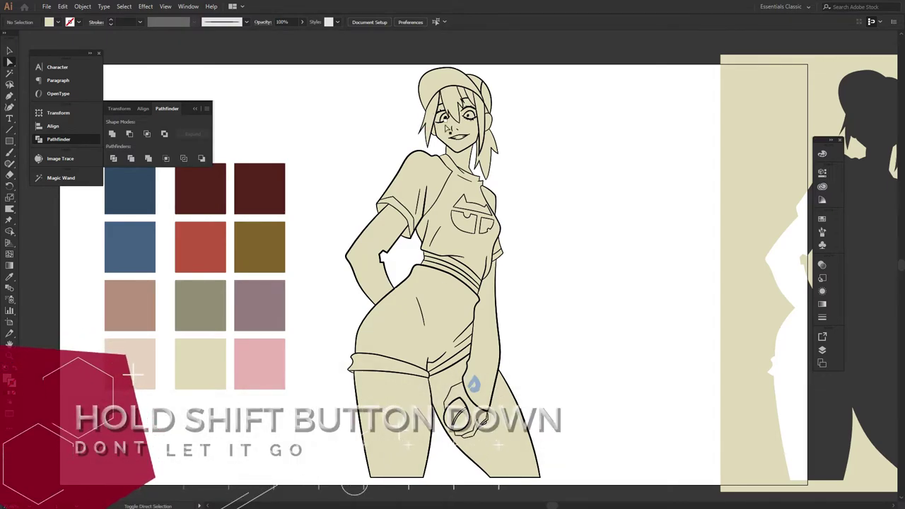
left_click(396, 417)
left_click(443, 383, "shift")
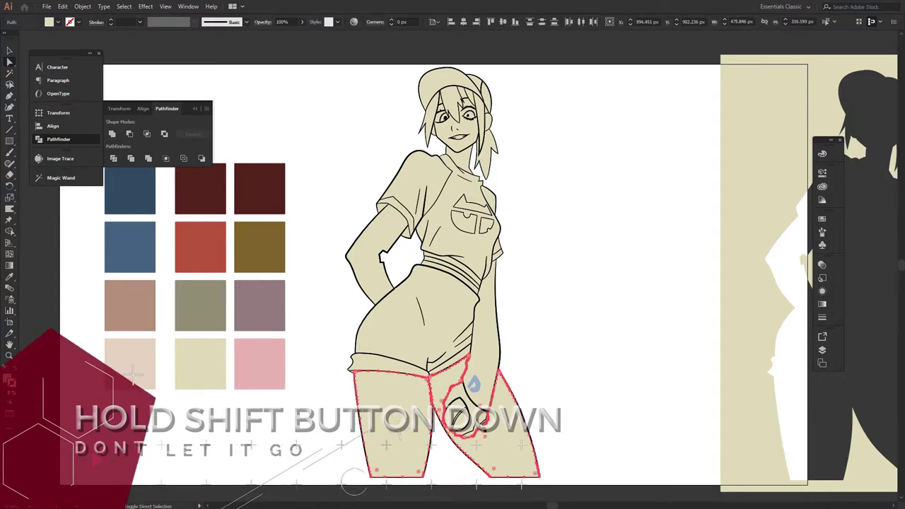
left_click(465, 414, "shift")
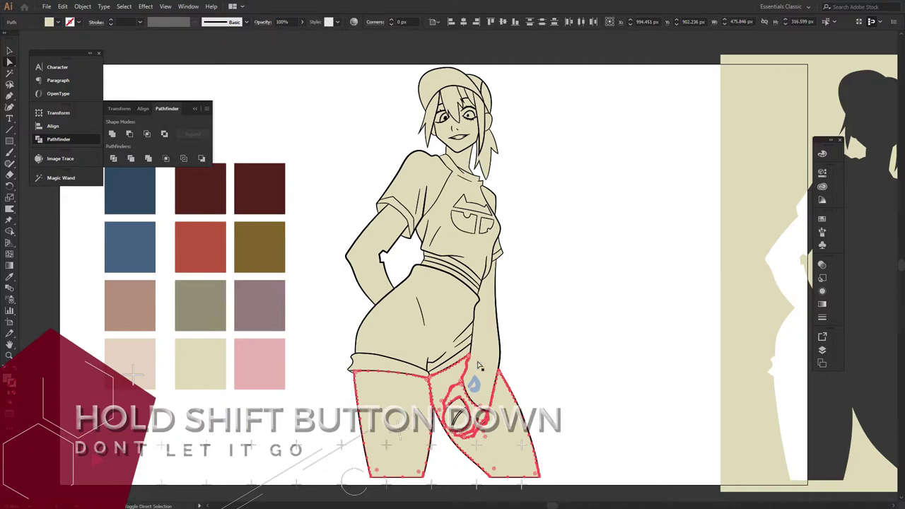
left_click(465, 163, "shift")
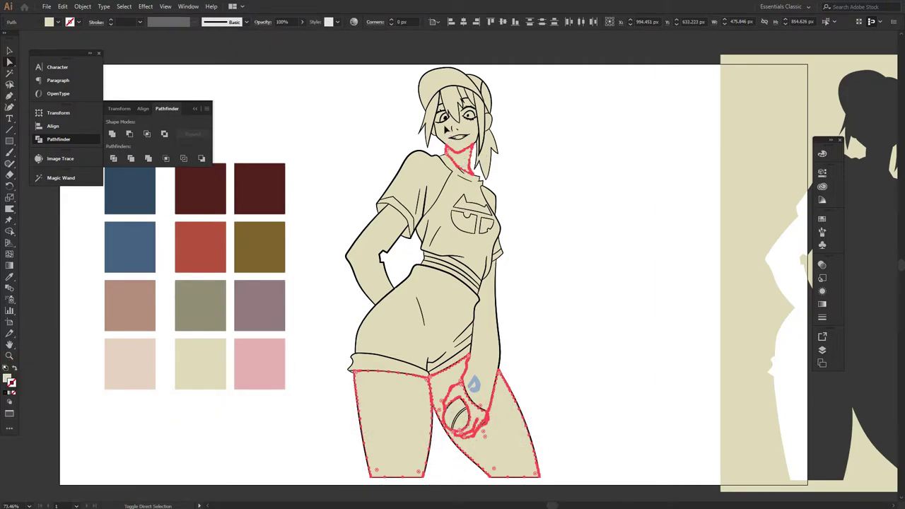
left_click(449, 131, "shift")
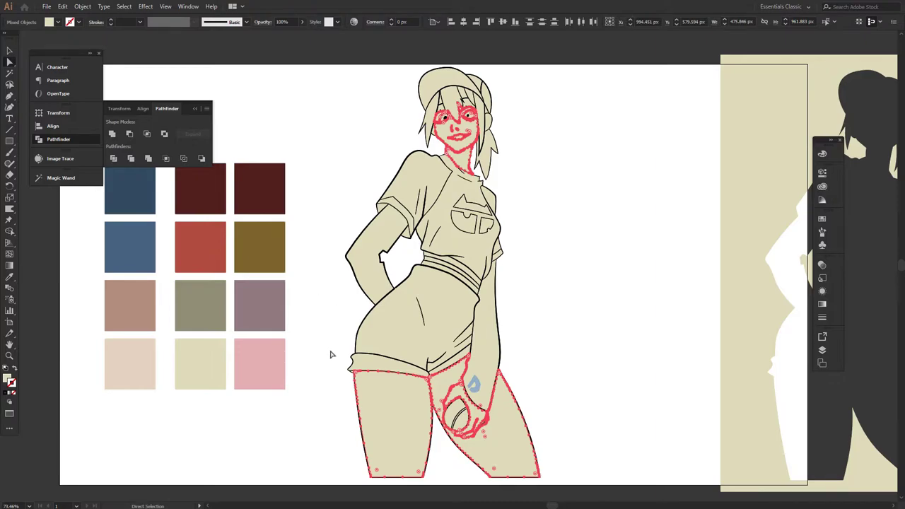
key("i")
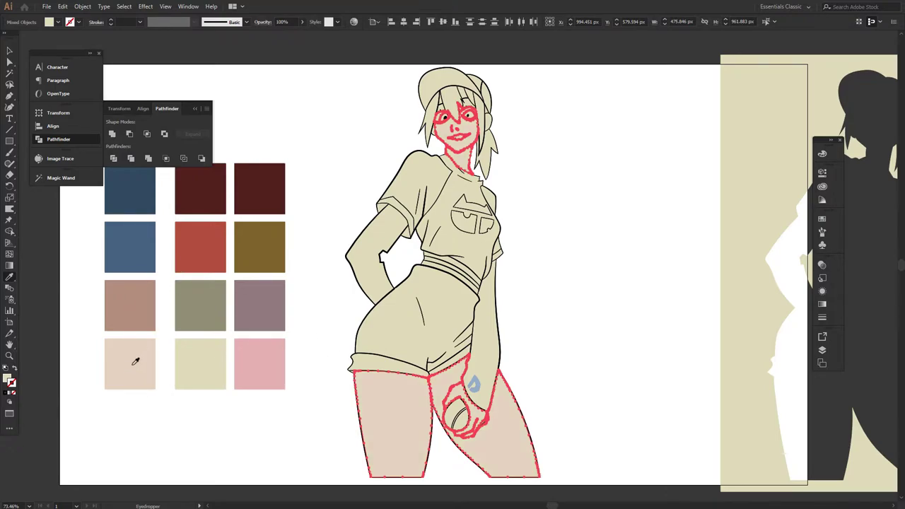
key("v")
left_click(332, 360)
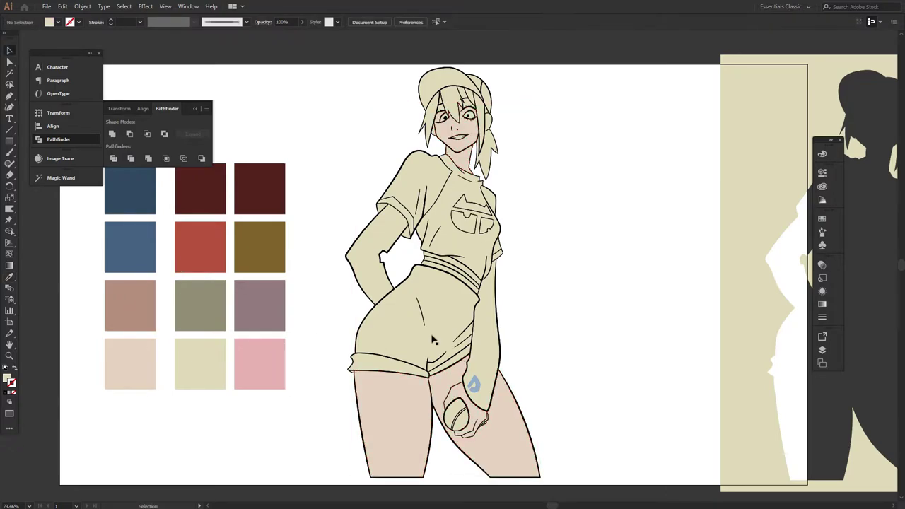
Step: Select the two leftover cream finger pieces of the hand holding the ball and fill them with the light skin colour of the hand
key("z")
left_click_drag(327, 321, 475, 301)
left_click_drag(493, 353, 131, 109)
left_click_drag(280, 292, 523, 281)
left_click_drag(410, 225, 408, 312)
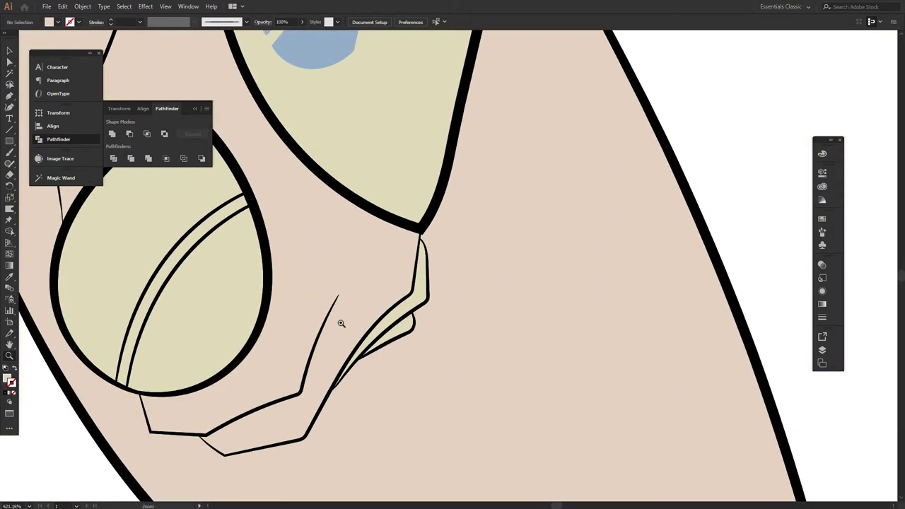
left_click(390, 322, "ctrl")
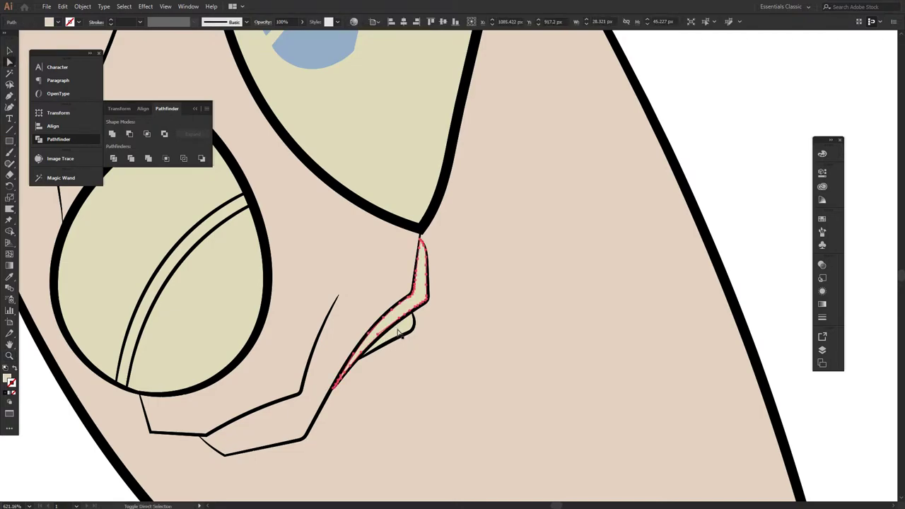
left_click(400, 334, "ctrl+shift")
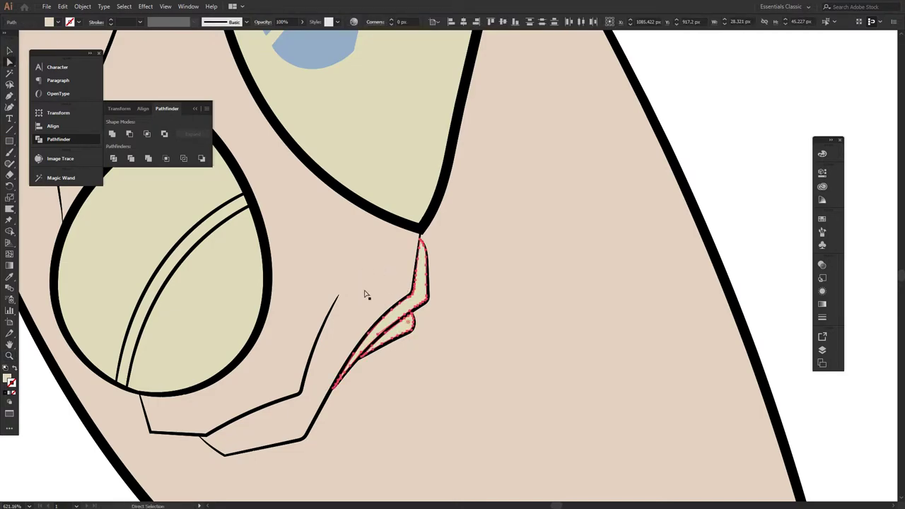
key("i")
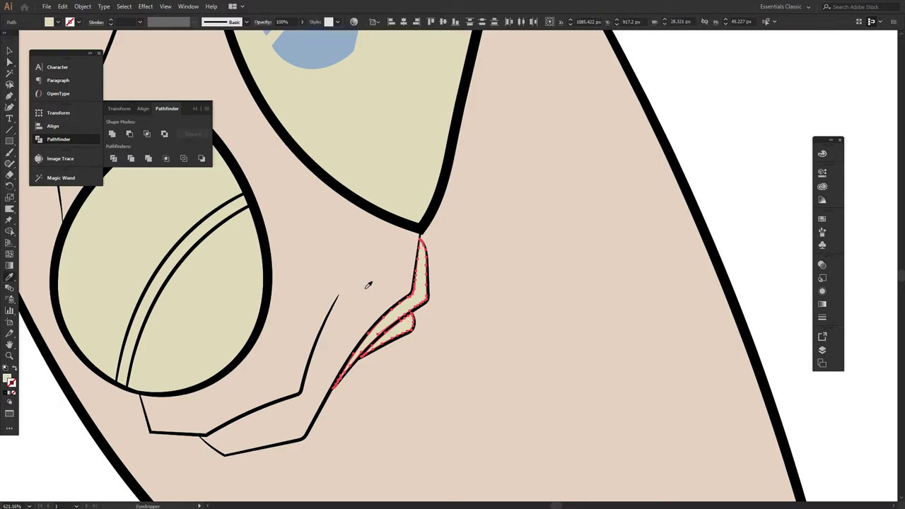
left_click(455, 218)
Step: Select both ears and the forehead pieces showing between the hair locks, fill them with the face's skin colour, and deselect them
key("z")
left_click_drag(500, 215, 445, 215)
left_click_drag(535, 165, 505, 359)
left_click_drag(283, 42, 360, 226)
left_click_drag(318, 159, 374, 345)
left_click_drag(313, 347, 389, 347)
left_click_drag(448, 298, 276, 371)
left_click_drag(456, 347, 367, 379)
key("a")
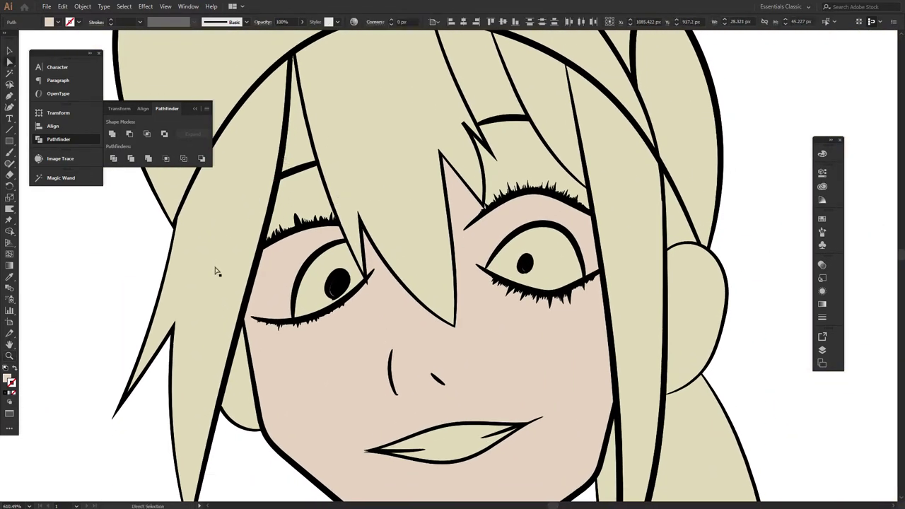
left_click(238, 402)
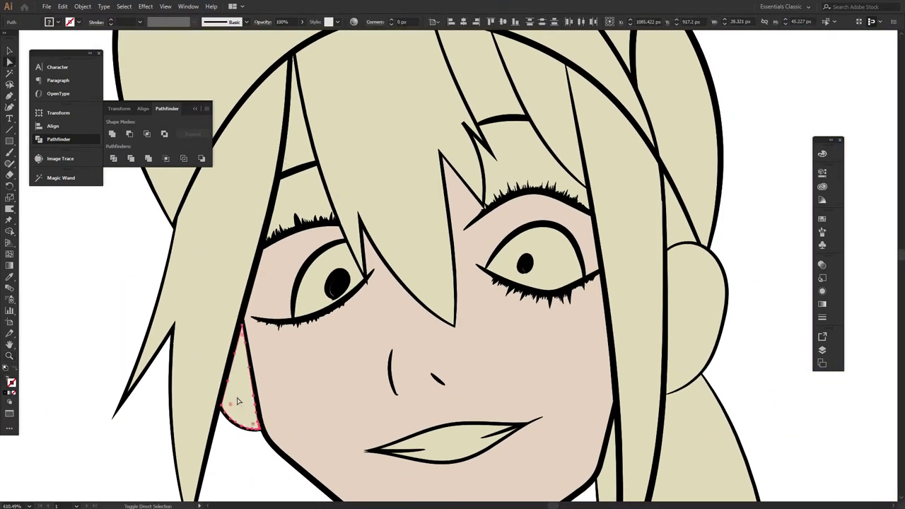
left_click(309, 200, "shift")
left_click(295, 144, "shift")
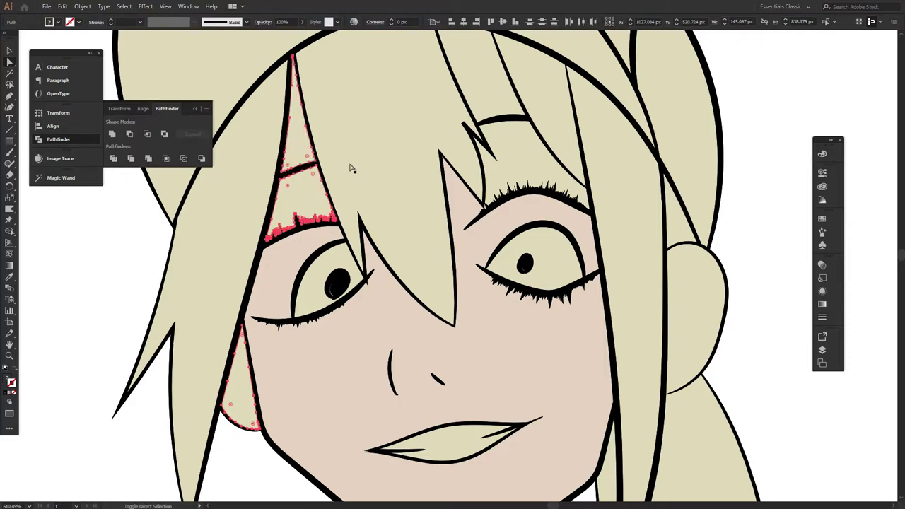
left_click(492, 94, "shift")
left_click(527, 164, "shift")
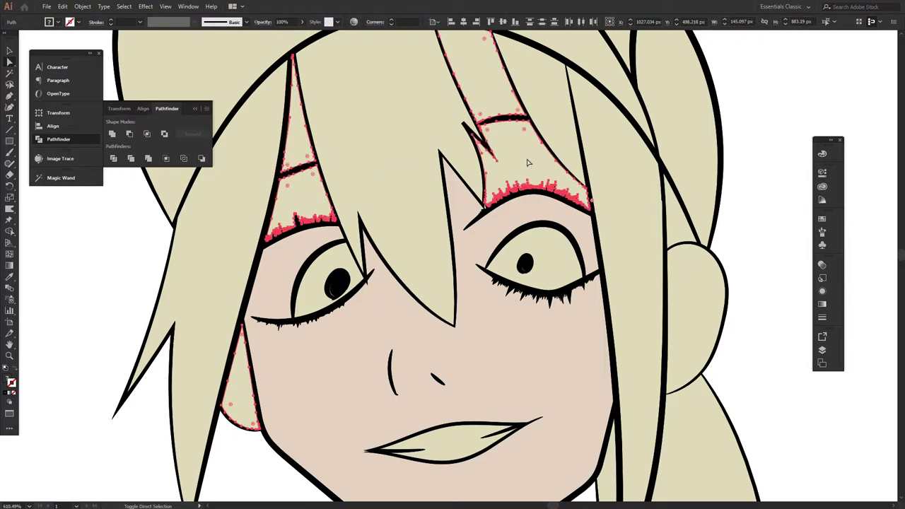
left_click(683, 229, "shift")
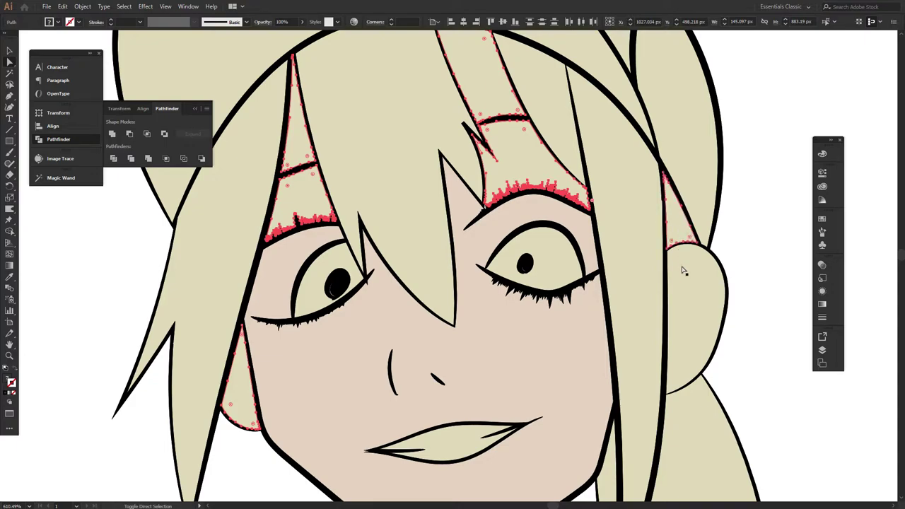
left_click(689, 287, "shift")
left_click(675, 231, "shift")
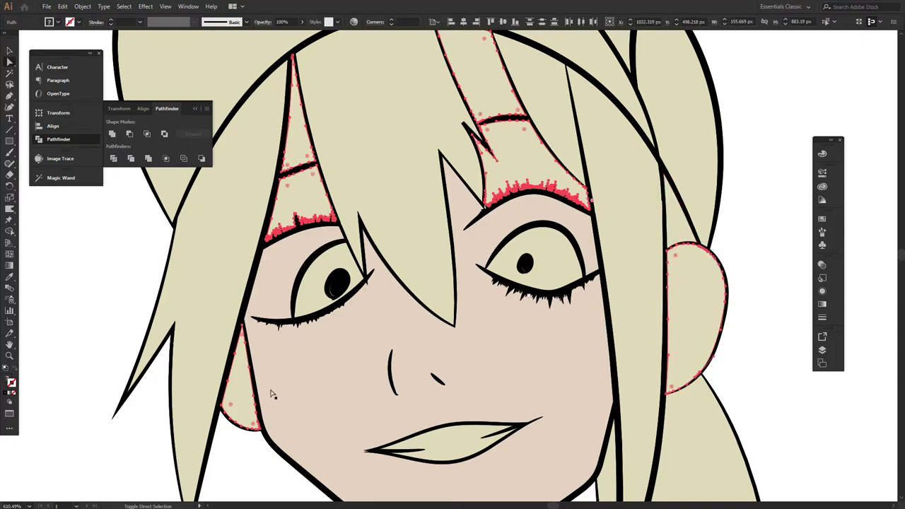
key("i")
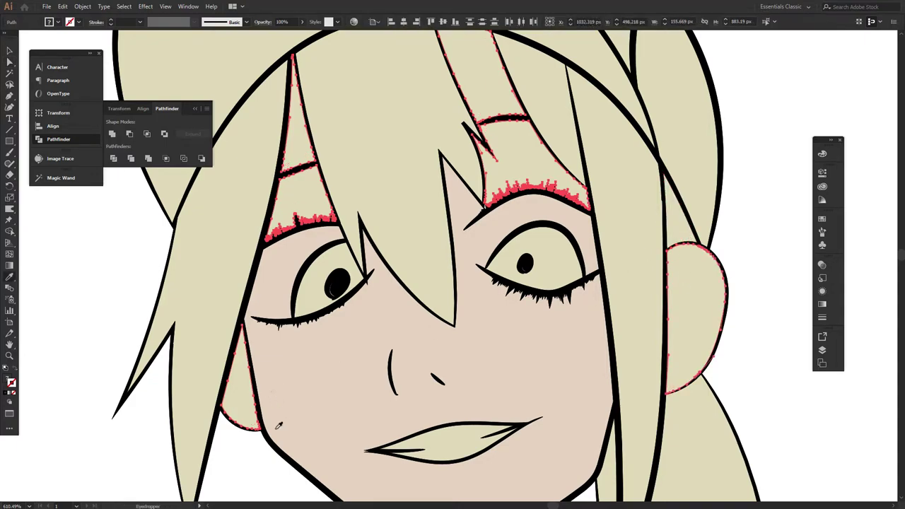
left_click(346, 359)
key("v")
left_click(751, 381)
Step: Select both long undersleeves, the chest emblem pieces and the outer waistband stripes, fill them with the medium blue swatch, and deselect
key("z")
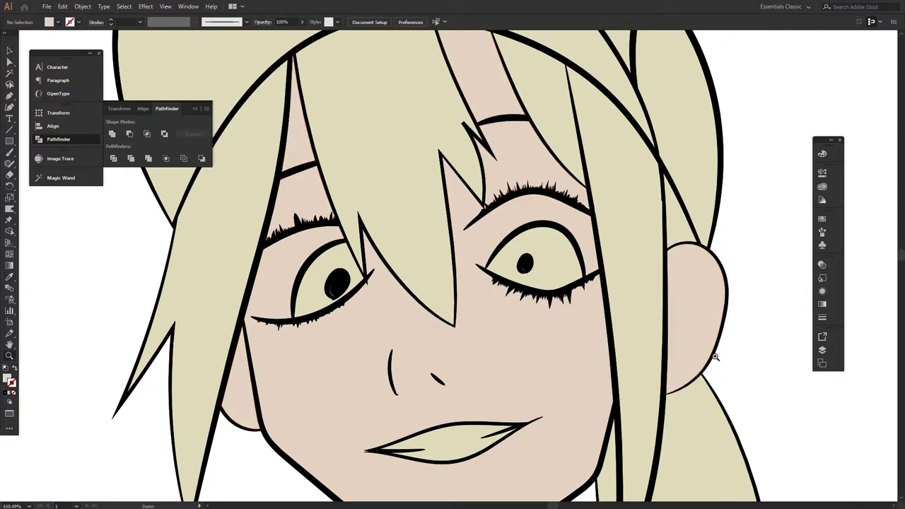
left_click_drag(716, 356, 602, 379)
left_click_drag(601, 378, 430, 60)
left_click_drag(545, 256, 504, 261)
left_click_drag(505, 297, 475, 239)
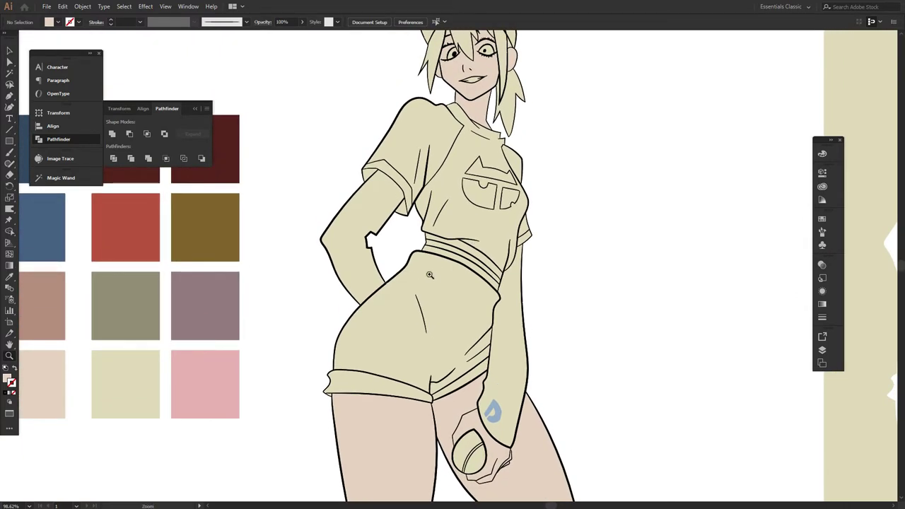
key("v")
key("a")
left_click(504, 352)
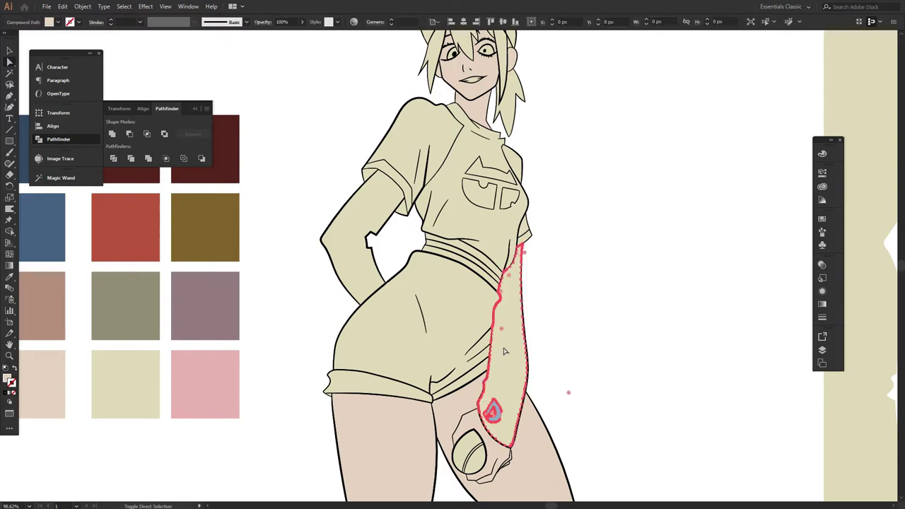
left_click(346, 259, "shift")
left_click(480, 200, "shift")
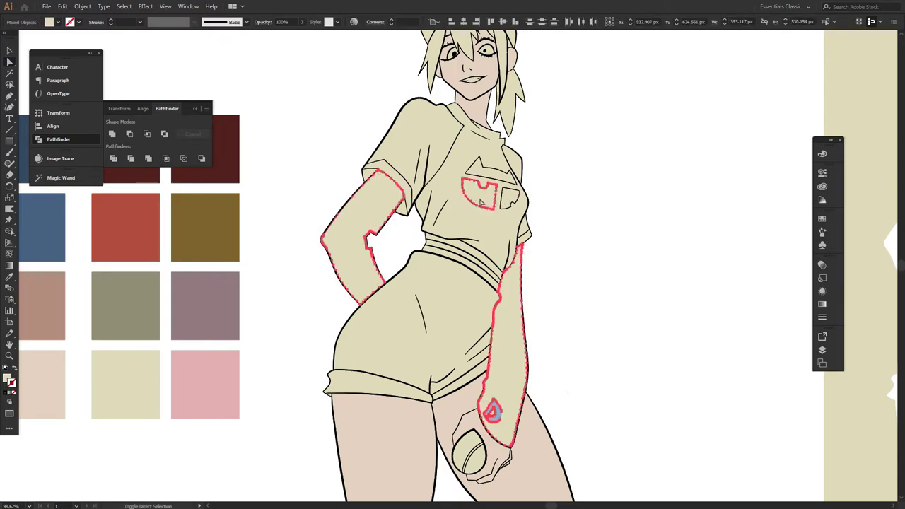
left_click(509, 201, "shift")
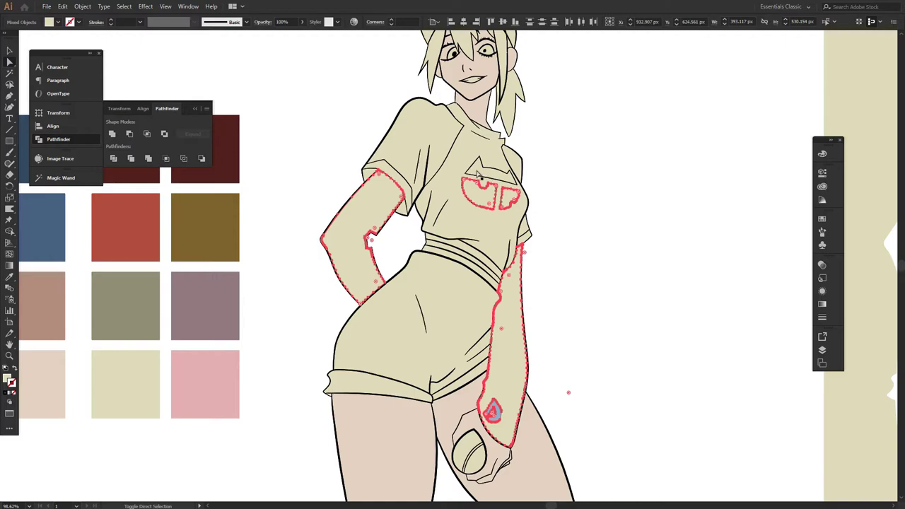
left_click(477, 170, "shift")
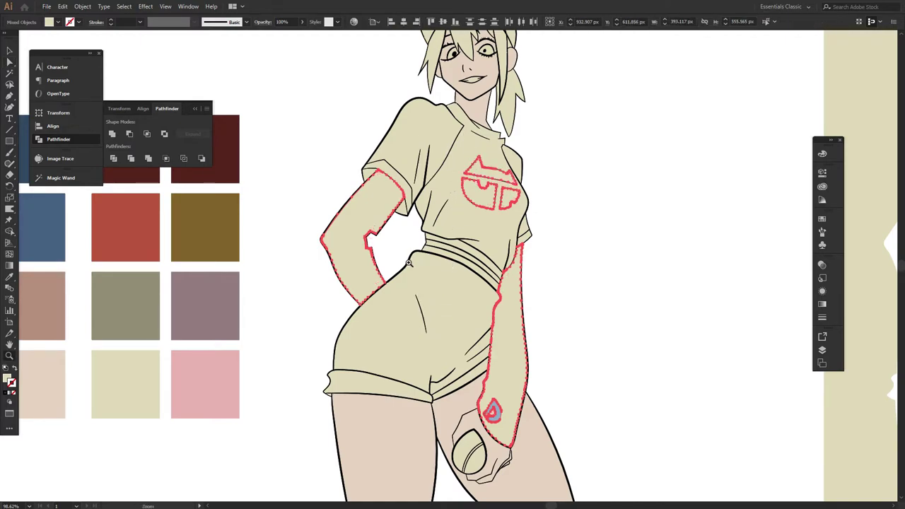
scroll(452, 263, "up", 3)
left_click(512, 235, "shift")
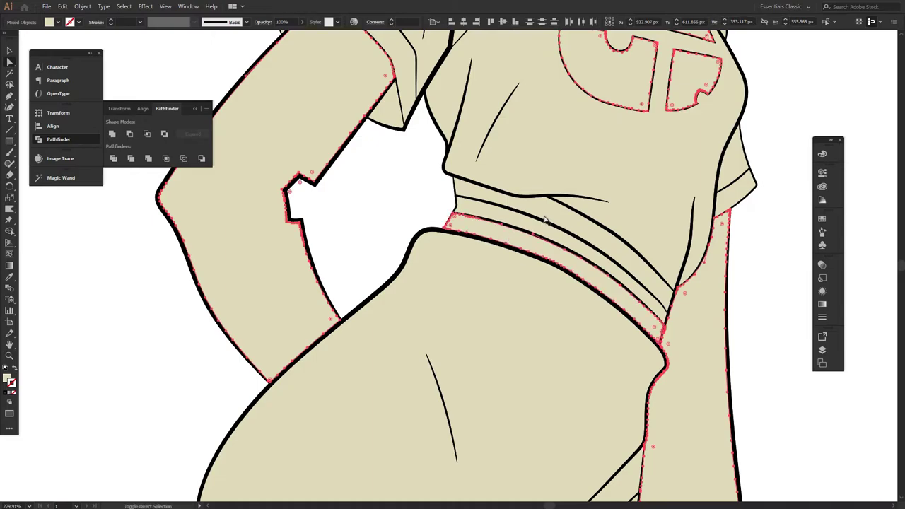
key("z")
left_click_drag(563, 275, 429, 284)
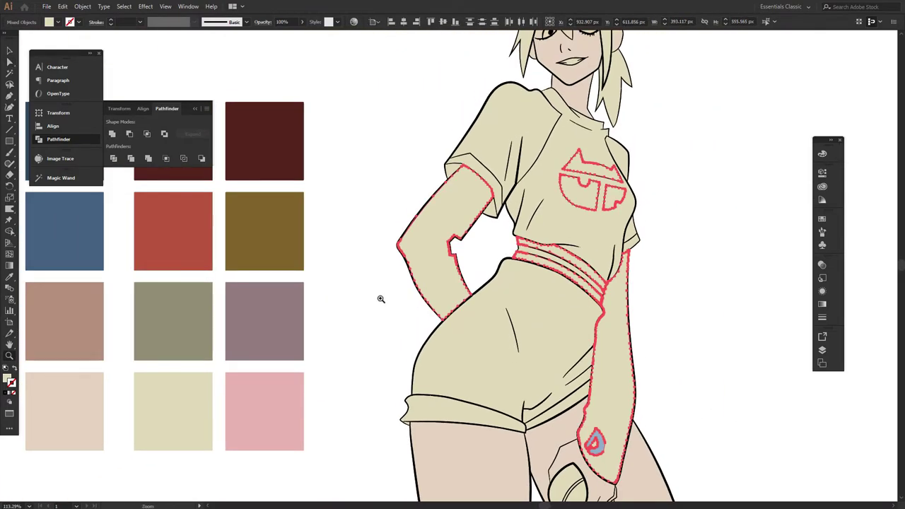
scroll(402, 315, "down", 1)
key("space")
left_click_drag(466, 333, 427, 319)
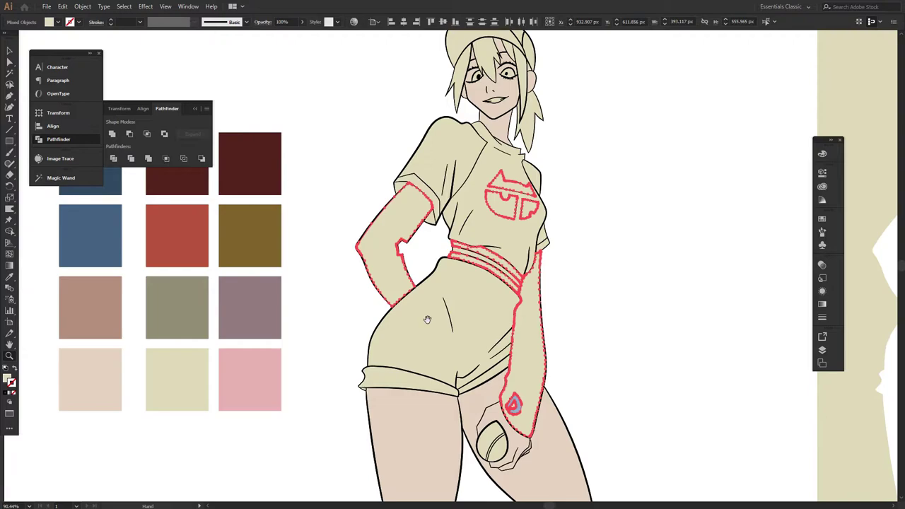
key("i")
left_click_drag(110, 253, 473, 333)
left_click(62, 141)
left_click_drag(423, 306, 308, 268)
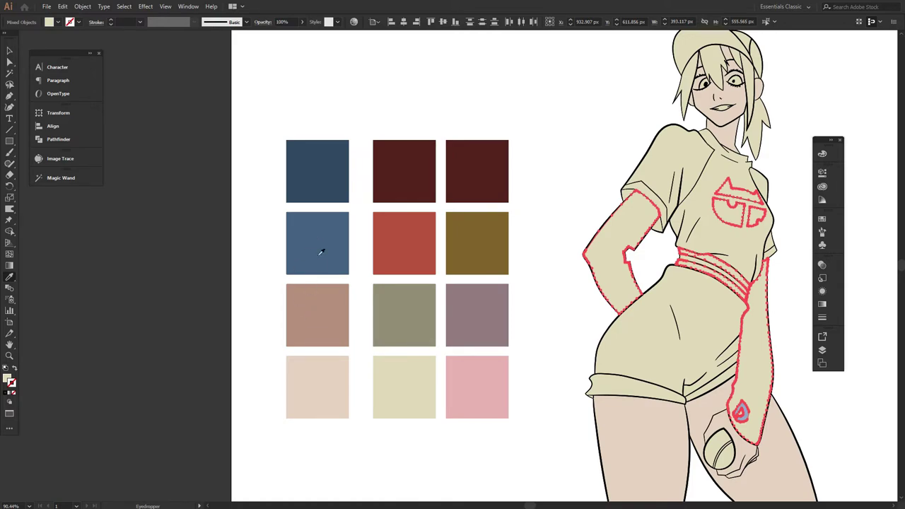
left_click(329, 243)
left_click_drag(522, 272, 285, 269)
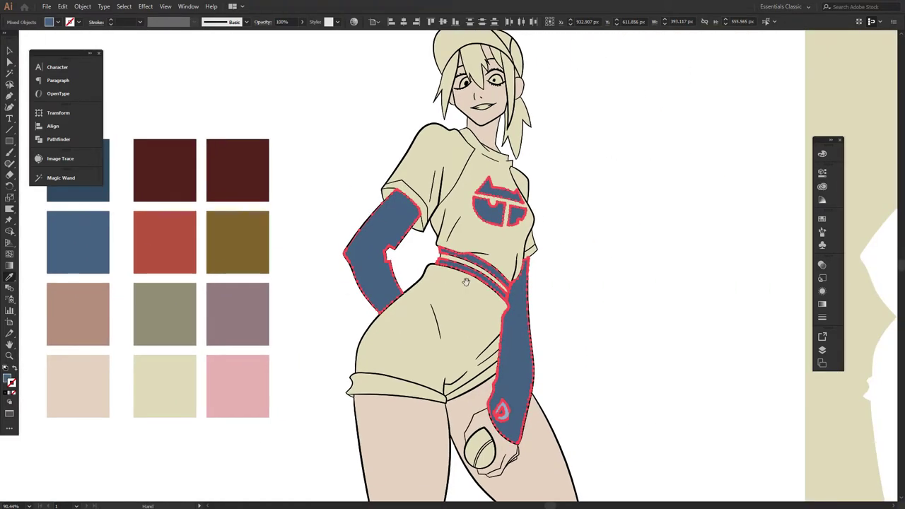
key("ctrl+shift+a")
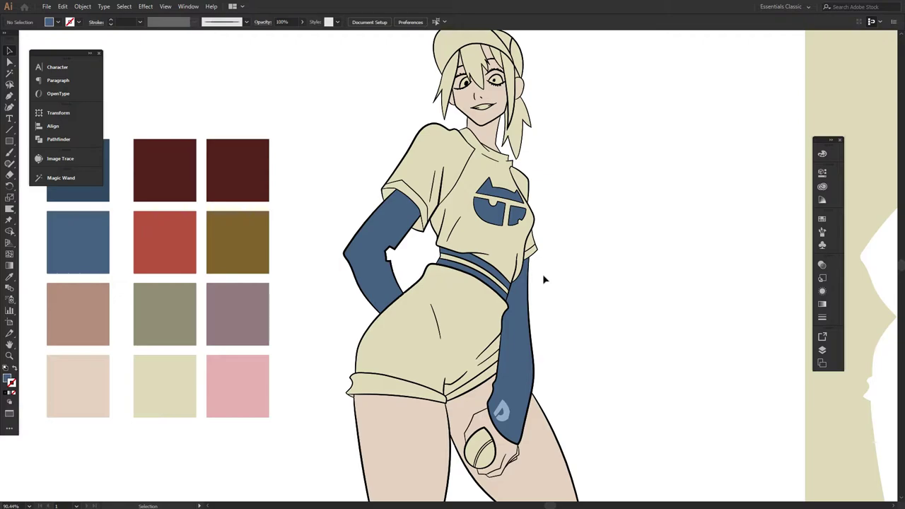
Step: Select the shirt's short sleeve pieces, the cap's front and side pieces and the ball's stripe, fill them with the red swatch, and deselect
key("z")
left_click_drag(445, 210, 502, 323)
key("a")
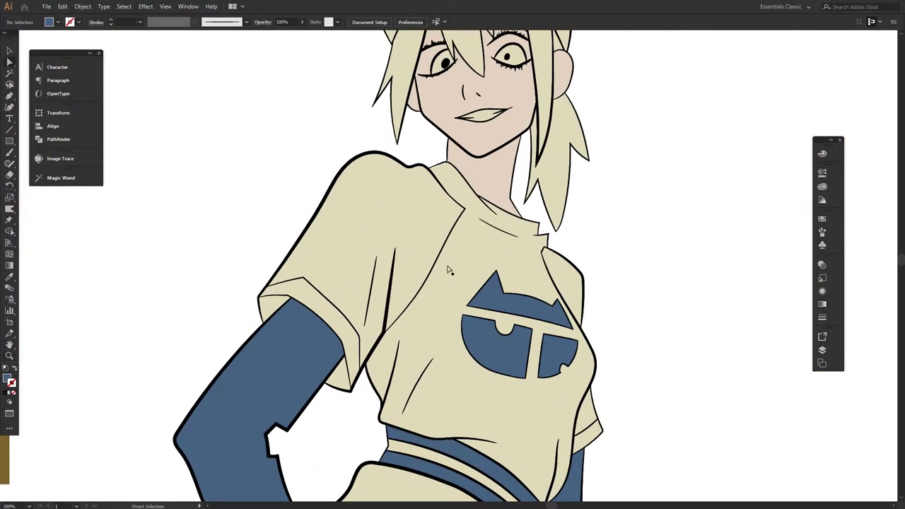
left_click(425, 250)
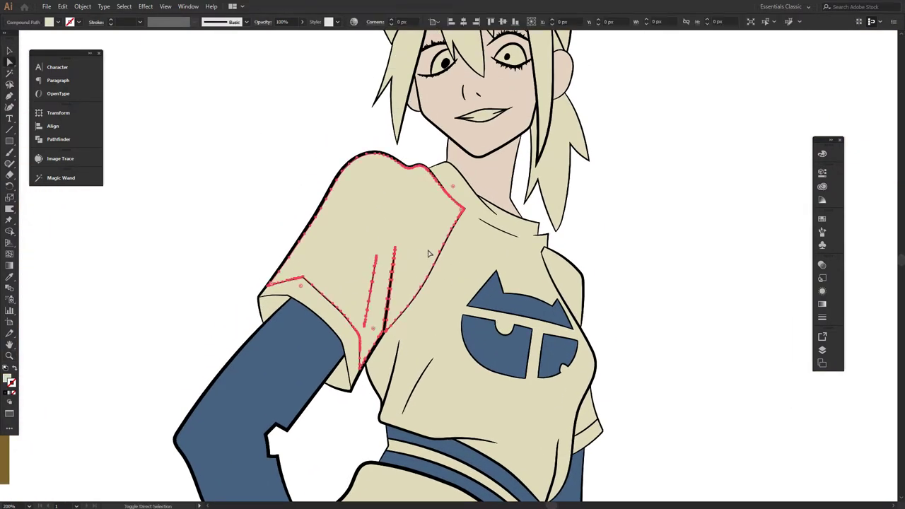
left_click(566, 292, "shift")
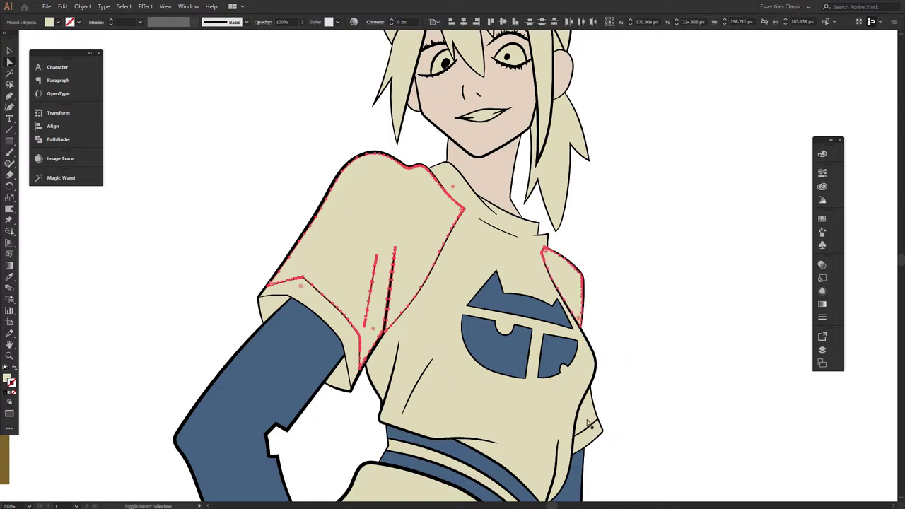
scroll(473, 172, "up", 5)
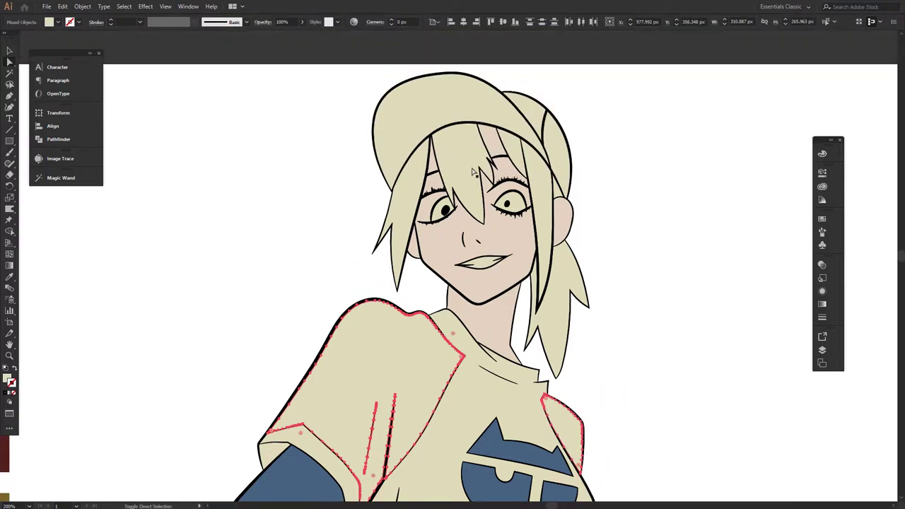
left_click(467, 107, "shift")
left_click(564, 163, "shift")
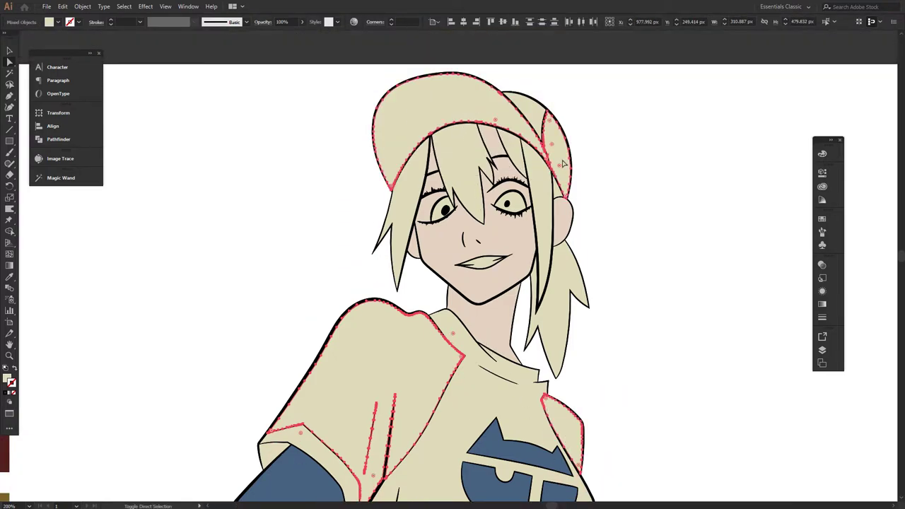
key("ctrl+0")
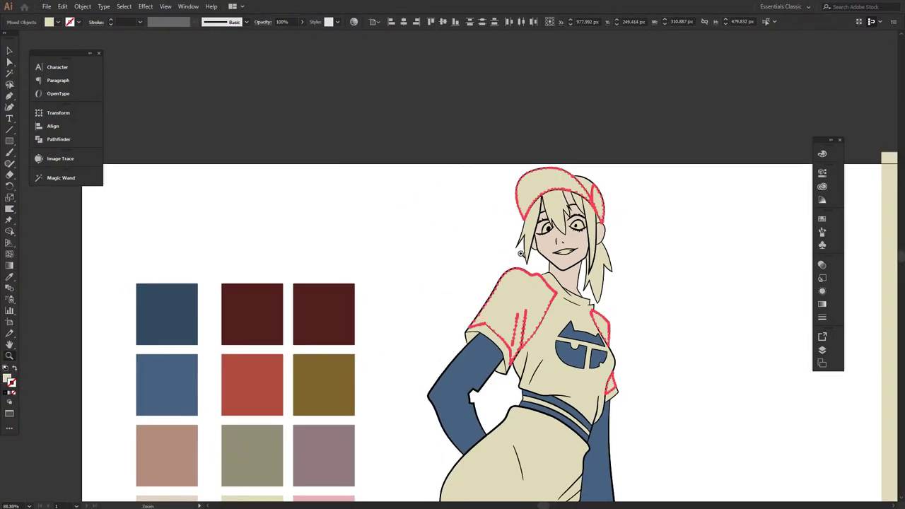
left_click_drag(523, 190, 461, 135)
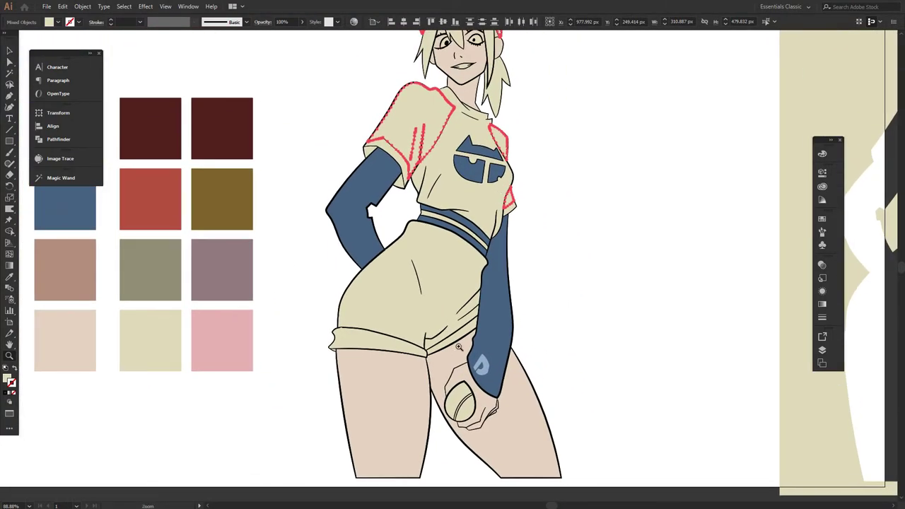
left_click_drag(437, 466, 713, 352)
left_click_drag(663, 351, 445, 483)
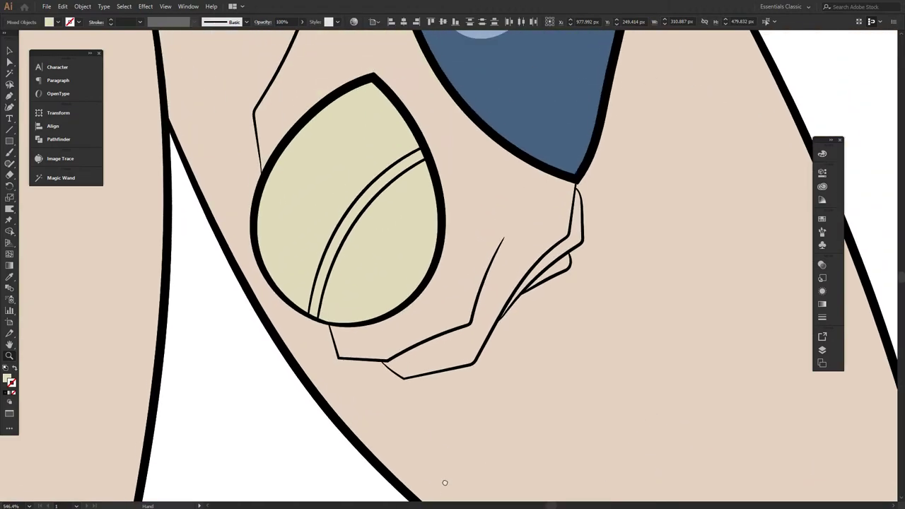
key("ctrl")
left_click(339, 241, "ctrl+shift")
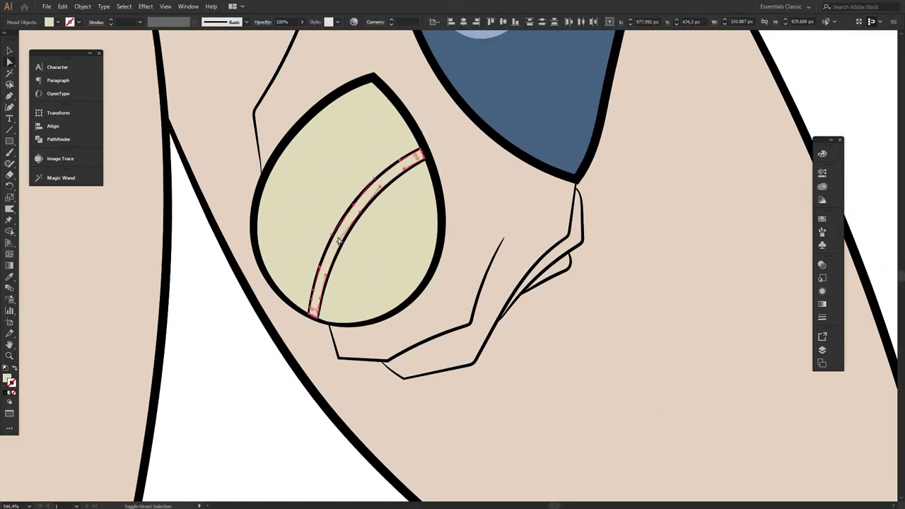
left_click_drag(654, 251, 462, 398)
left_click_drag(353, 208, 332, 278)
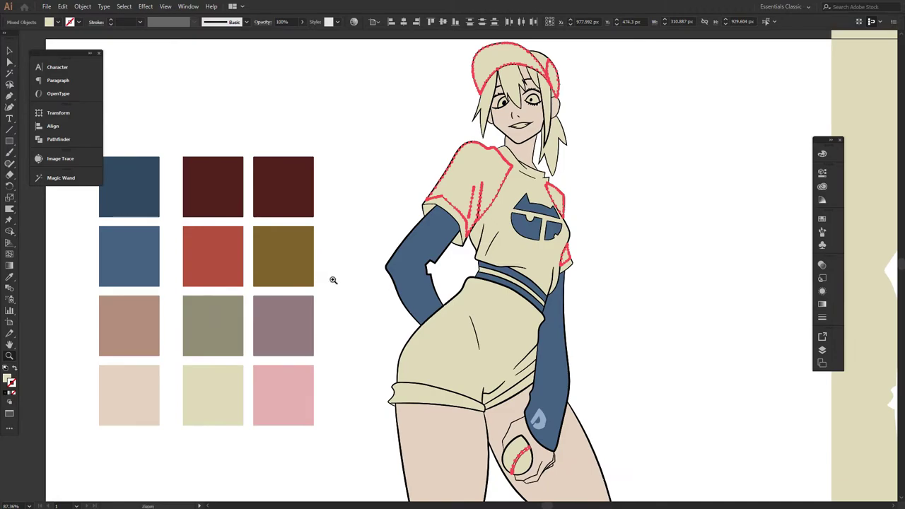
key("i")
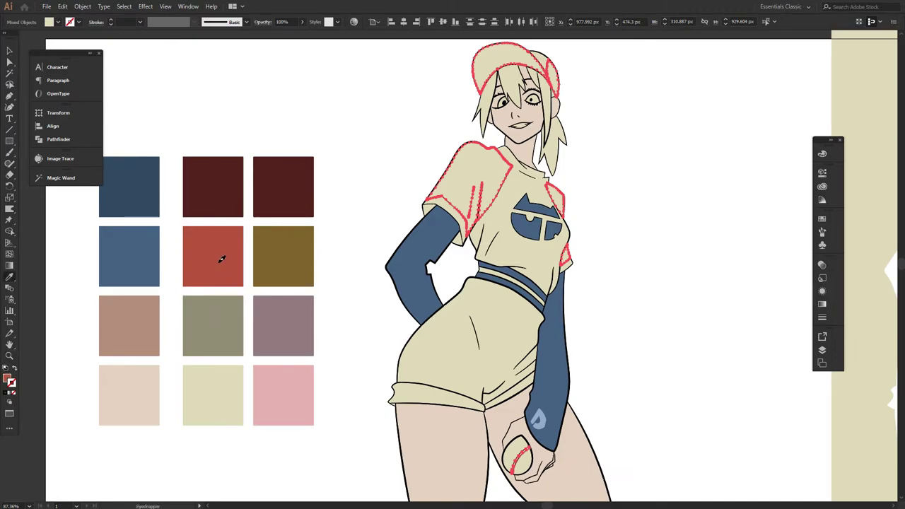
left_click(221, 259)
key("v")
left_click(349, 334)
left_click_drag(697, 280, 586, 379)
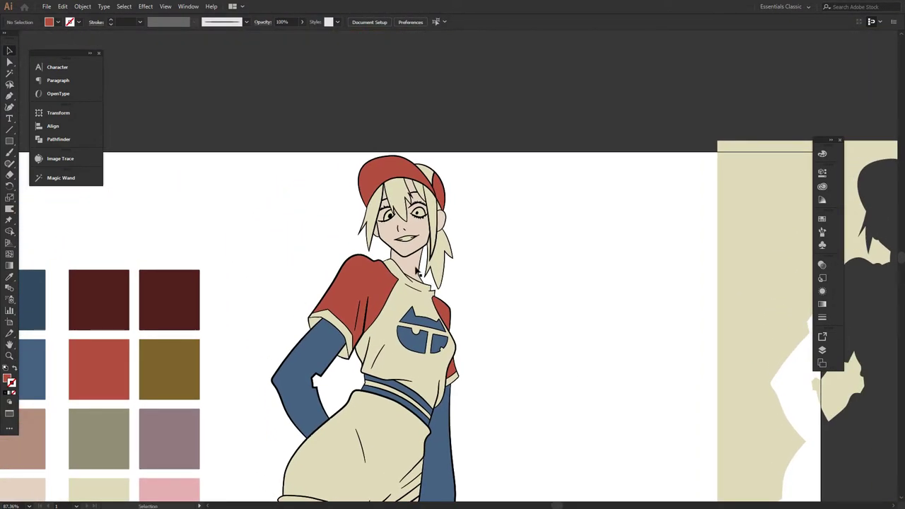
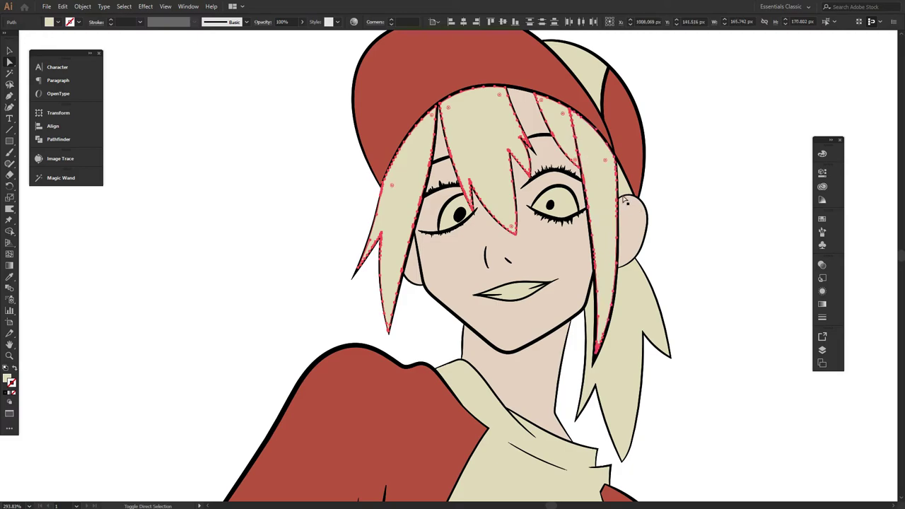
left_click(625, 191, "shift")
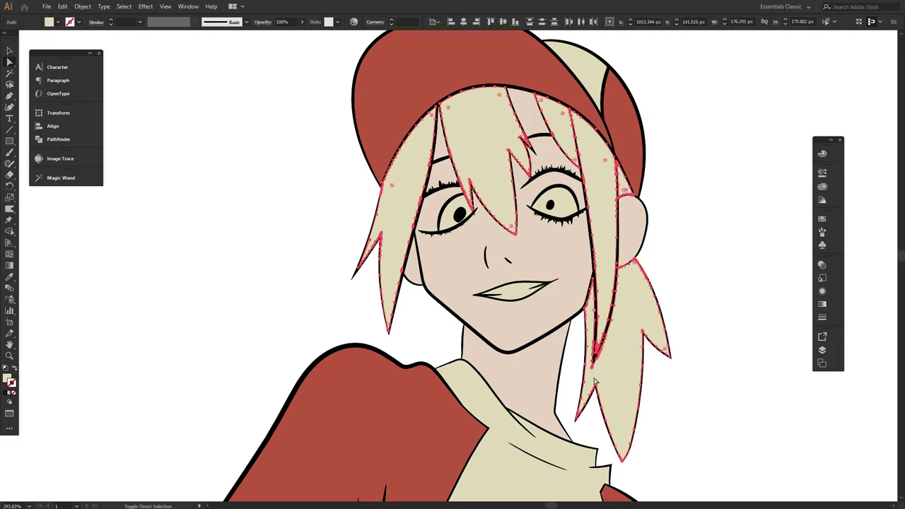
key("z")
left_click(413, 411, "alt")
left_click_drag(413, 412, 333, 412)
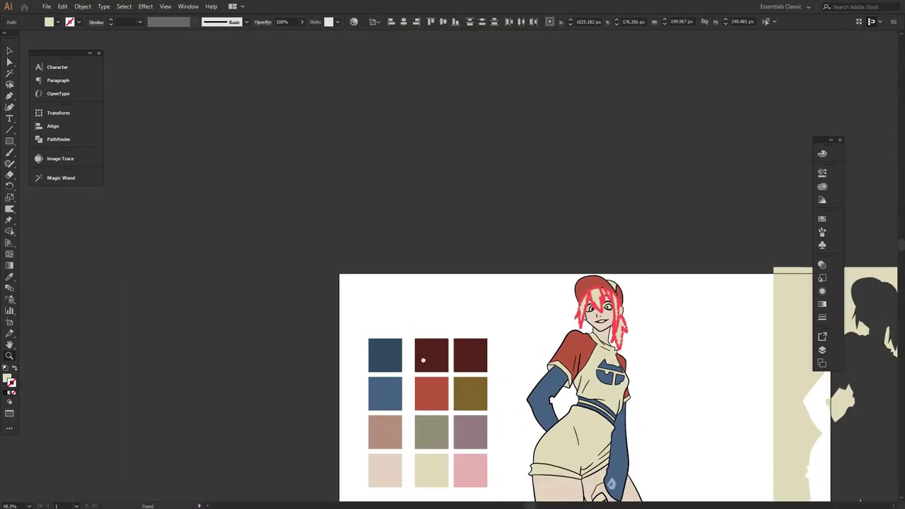
left_click_drag(422, 374, 223, 261)
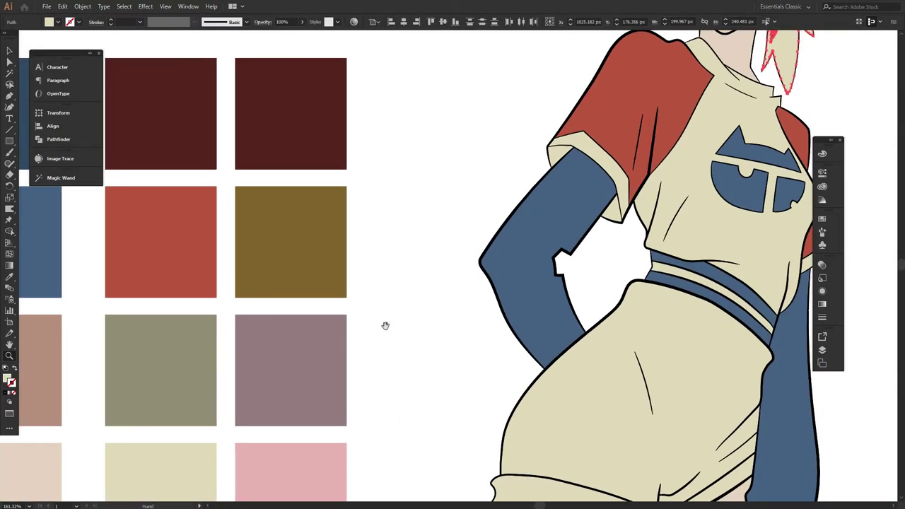
key("v")
left_click_drag(438, 226, 215, 479)
key("z")
left_click_drag(359, 303, 509, 304)
left_click_drag(537, 169, 186, 363)
left_click_drag(563, 267, 393, 400)
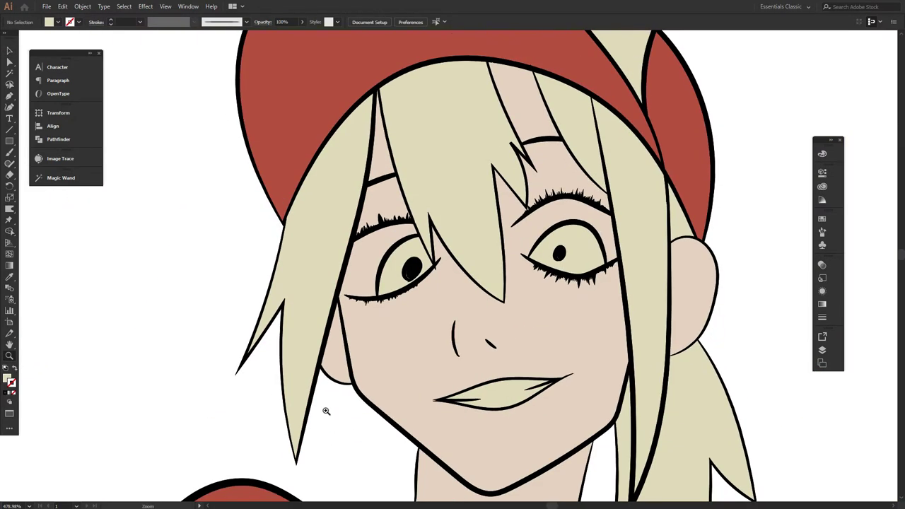
key("a")
left_click(313, 285)
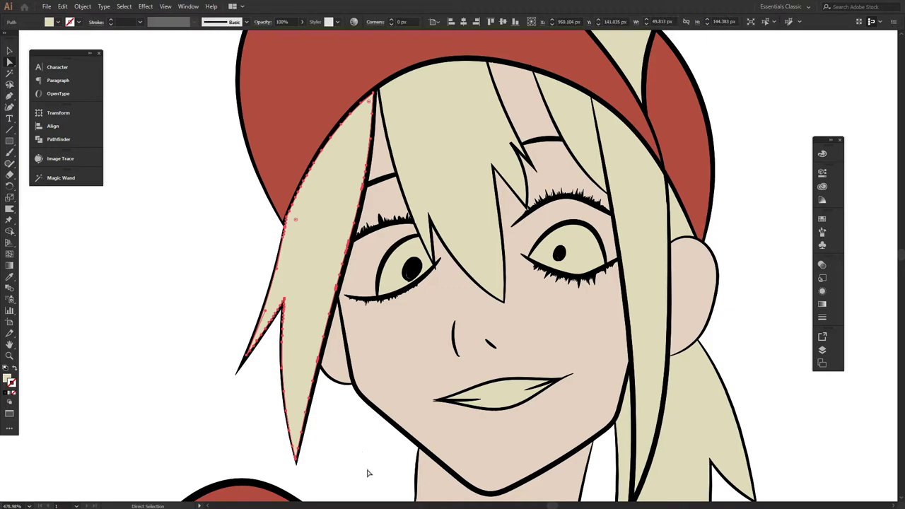
key("v")
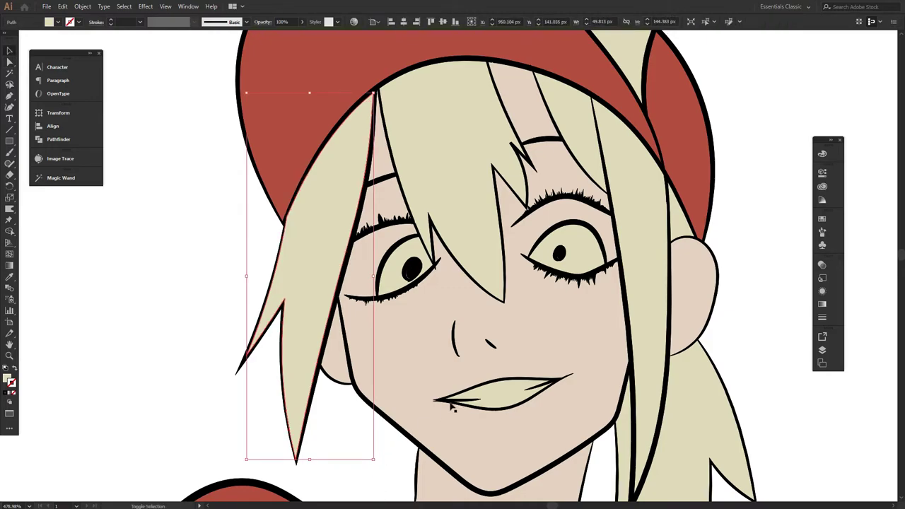
left_click(423, 368)
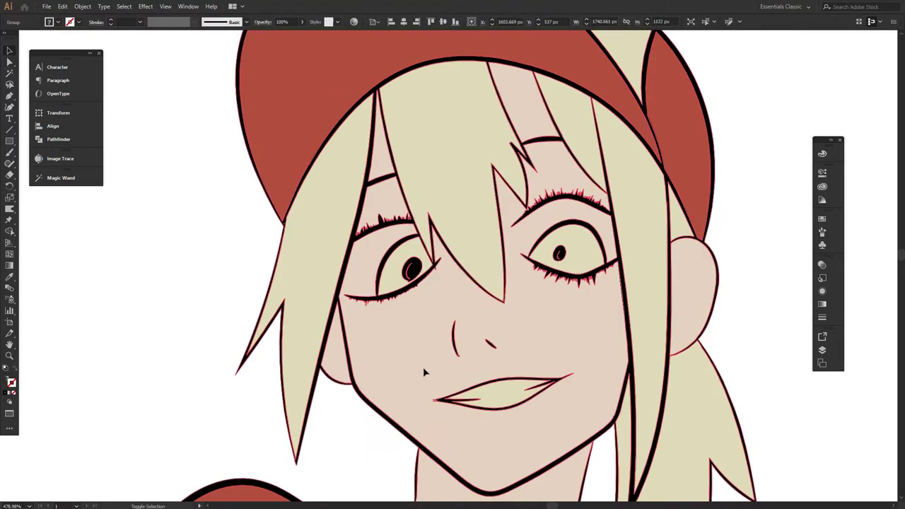
left_click(325, 444)
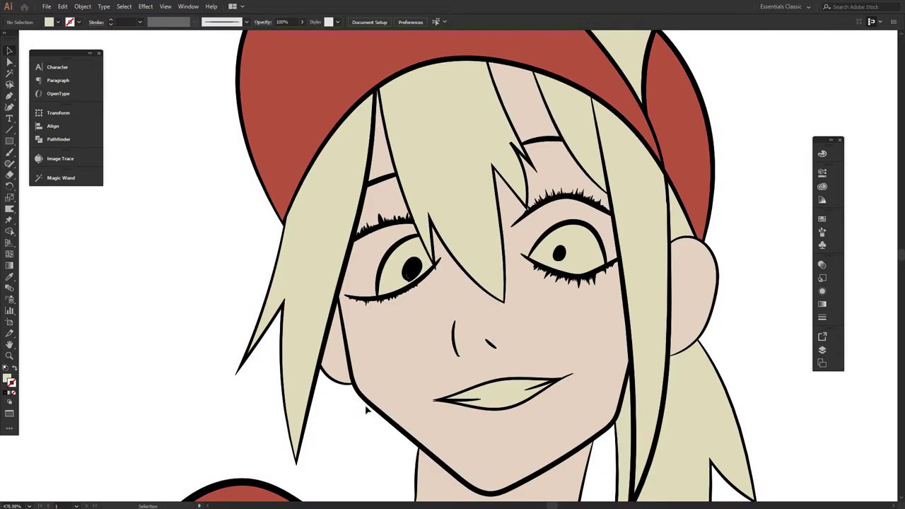
left_click(431, 363)
left_click(340, 472)
left_click(416, 370)
left_click(344, 488)
Step: Select all the hair locks under the cap together with the ponytail, fill them with the pink swatch, and deselect them
key("a")
left_click(307, 285)
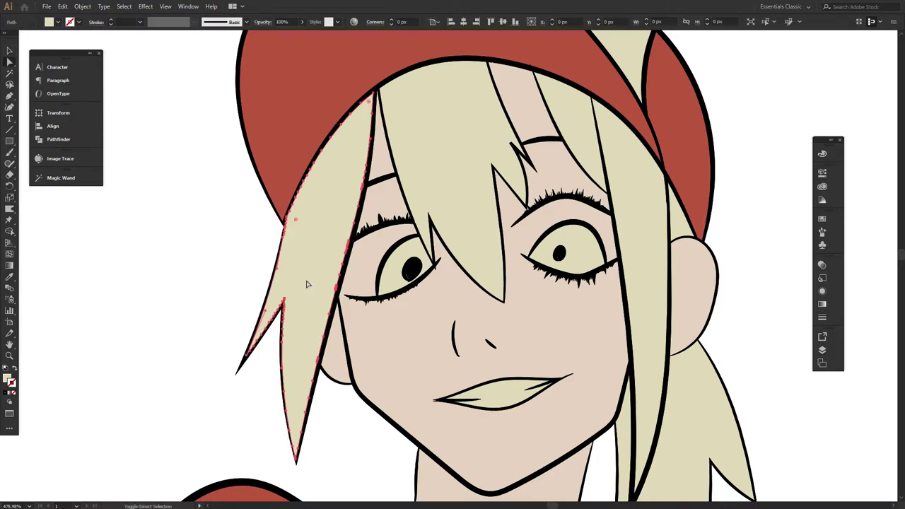
left_click(440, 177, "shift")
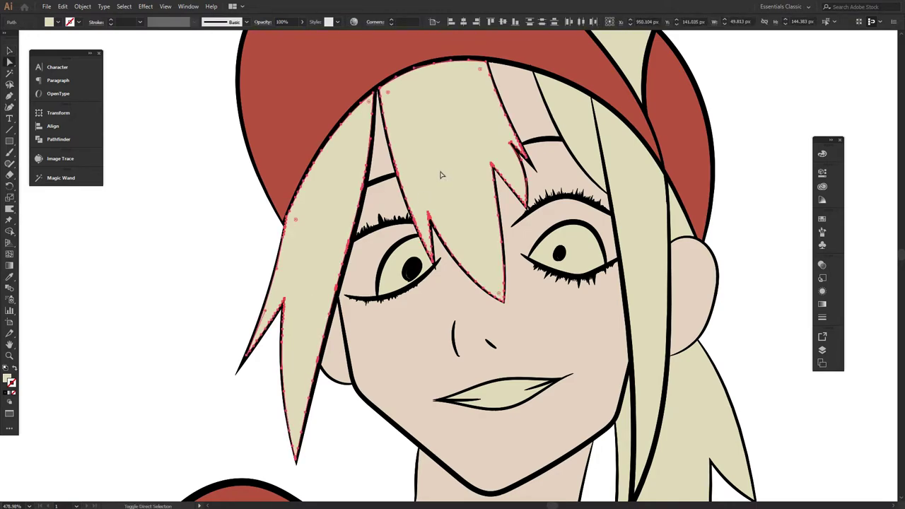
left_click(580, 148, "shift")
left_click(639, 206, "shift")
left_click(676, 230, "shift")
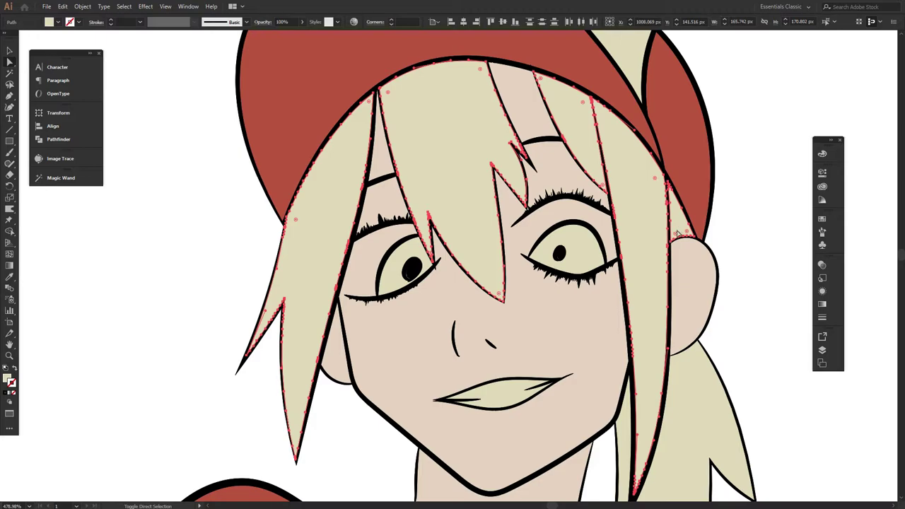
left_click(703, 386, "shift")
key("z")
left_click_drag(574, 351, 434, 354)
key("space")
left_click_drag(366, 367, 547, 77)
left_click_drag(351, 286, 511, 96)
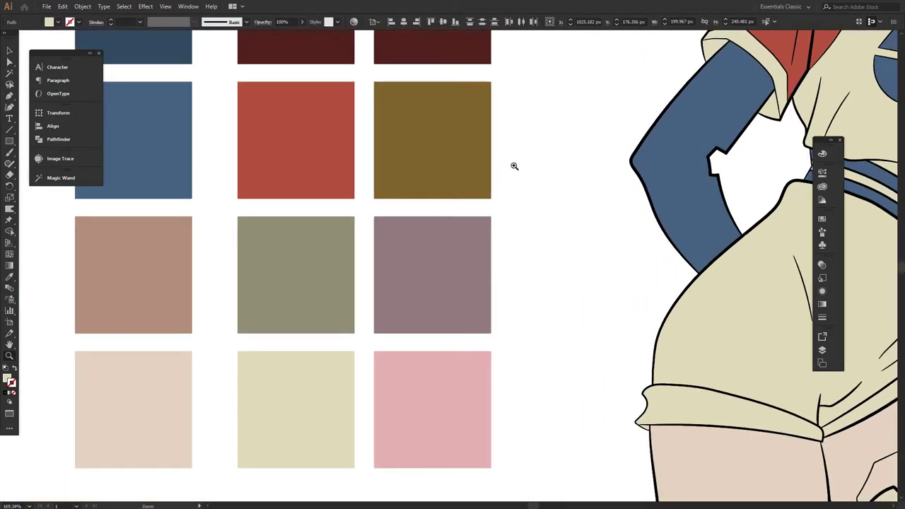
key("i")
left_click(449, 413)
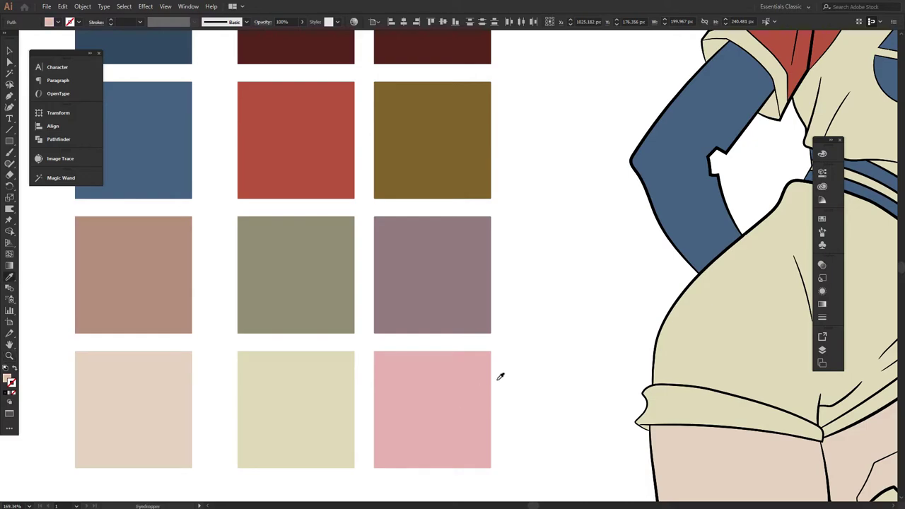
key("v")
left_click(578, 308)
Step: Select the teeth area of the mouth and the pieces of the ball, and fill them with the white of the artboard
left_click_drag(651, 241, 232, 381)
left_click_drag(482, 273, 458, 465)
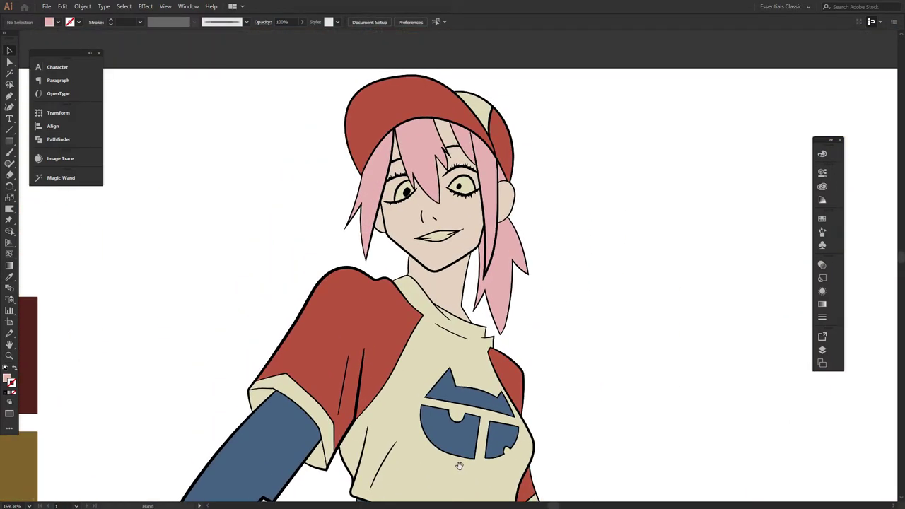
key("z")
left_click(472, 221)
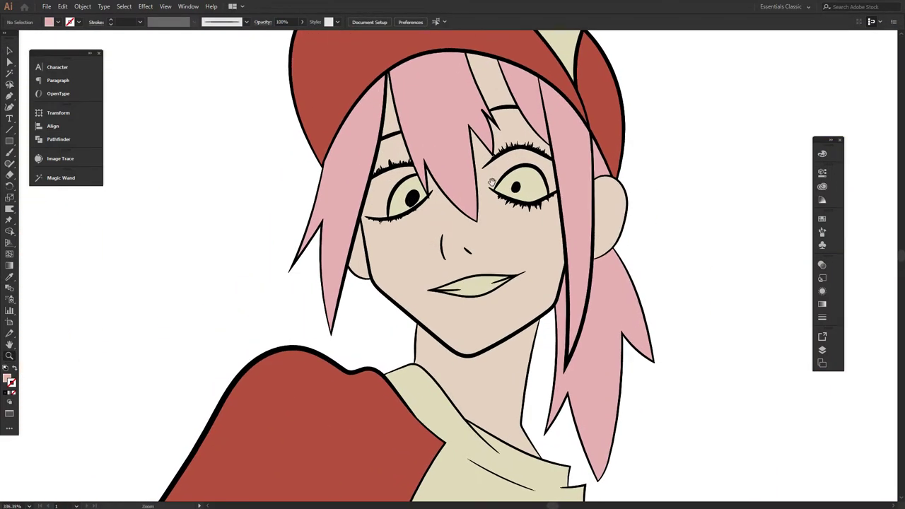
key("a")
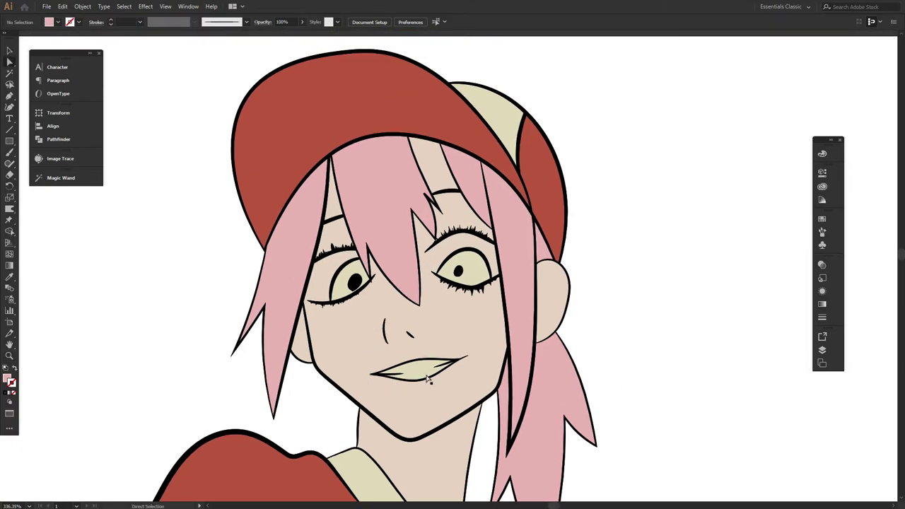
left_click(418, 375)
key("space")
left_click_drag(415, 444, 357, 72)
left_click_drag(353, 495, 430, 311)
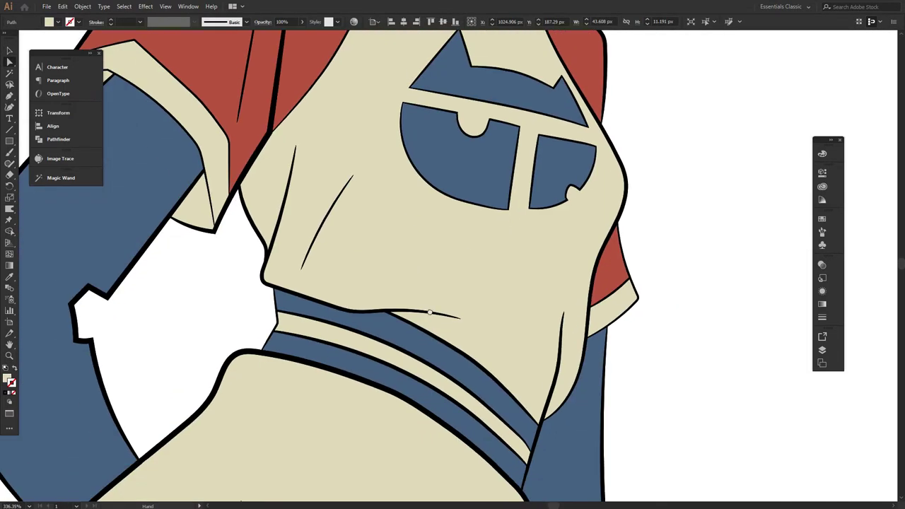
scroll(353, 269, "down", 10)
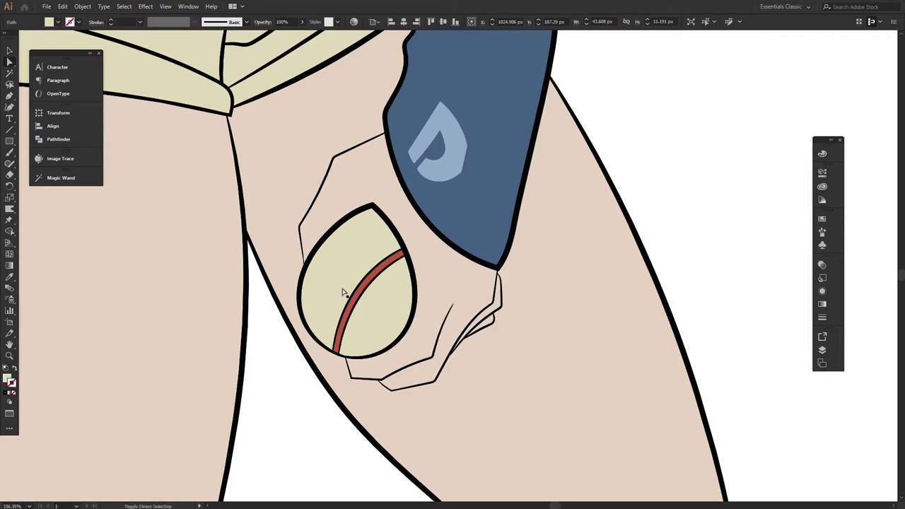
left_click(343, 292)
scroll(584, 315, "down", 6)
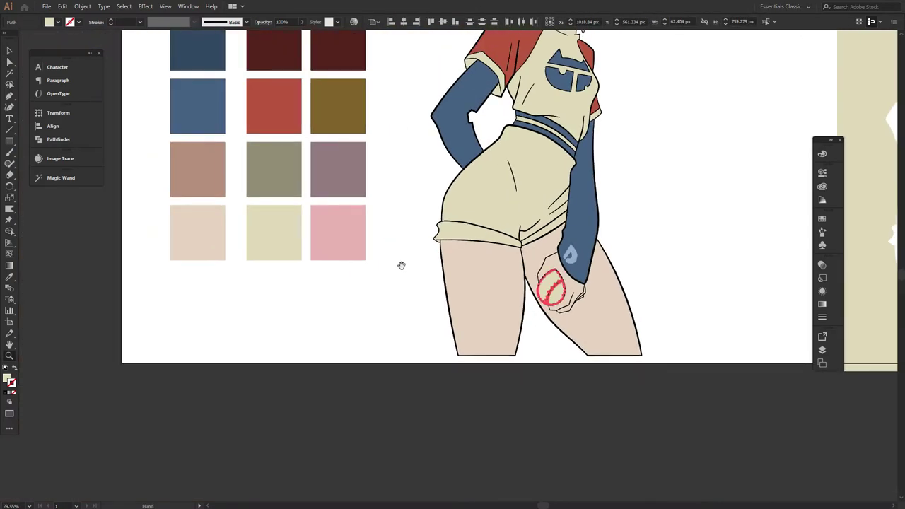
left_click_drag(401, 265, 363, 424)
key("i")
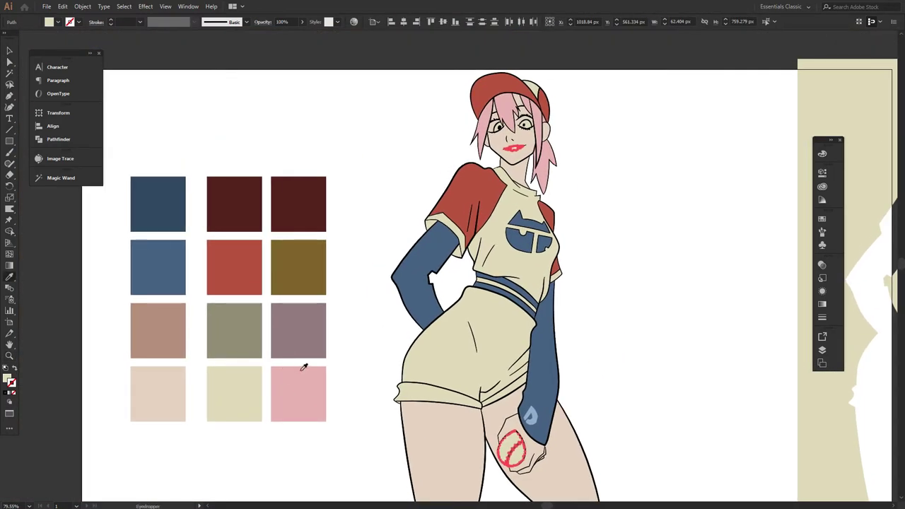
left_click(408, 136)
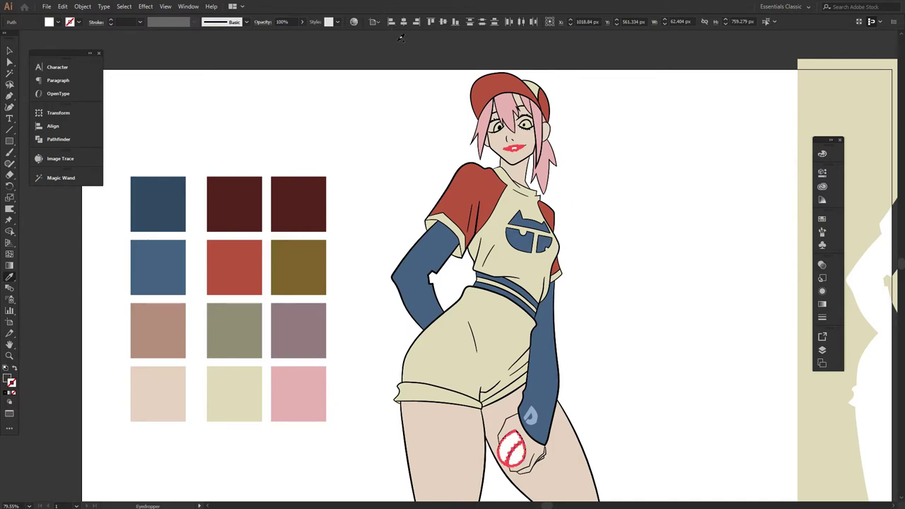
left_click(398, 39)
key("b")
key("v")
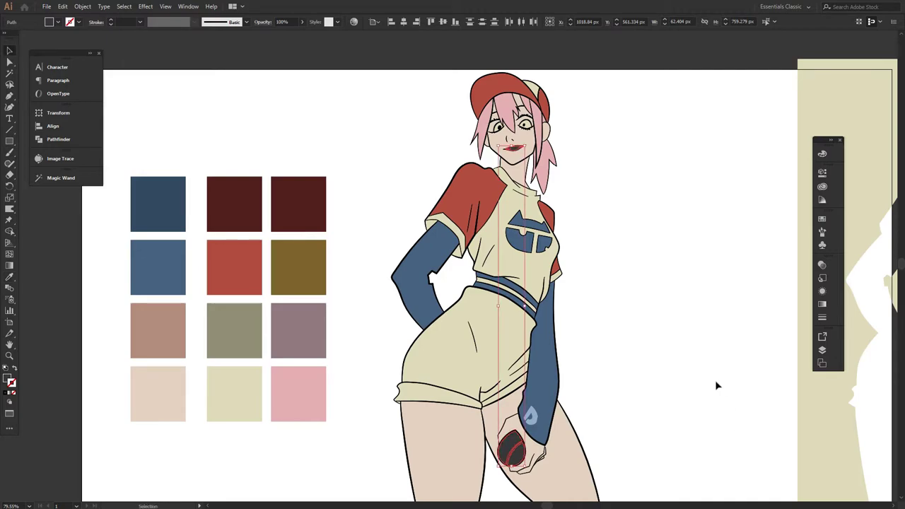
left_click(716, 385)
key("ctrl+z")
key("ctrl+z")
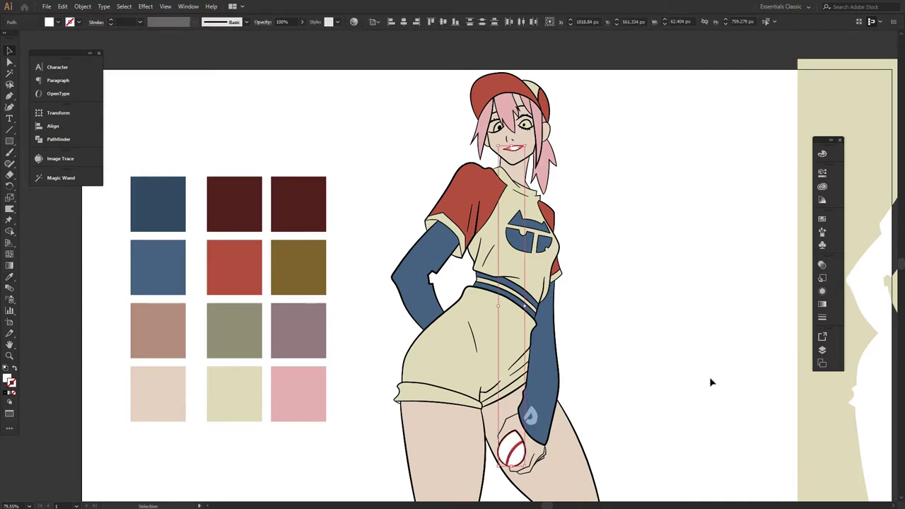
Step: Select the cap's remaining cream panel behind the brim, fill it with the dark blue swatch, and deselect it
left_click(645, 227)
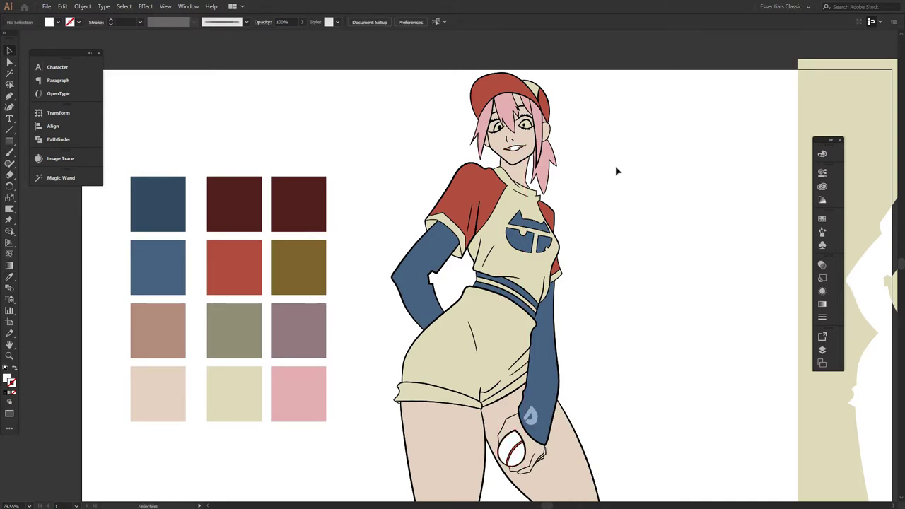
key("a")
left_click(535, 89)
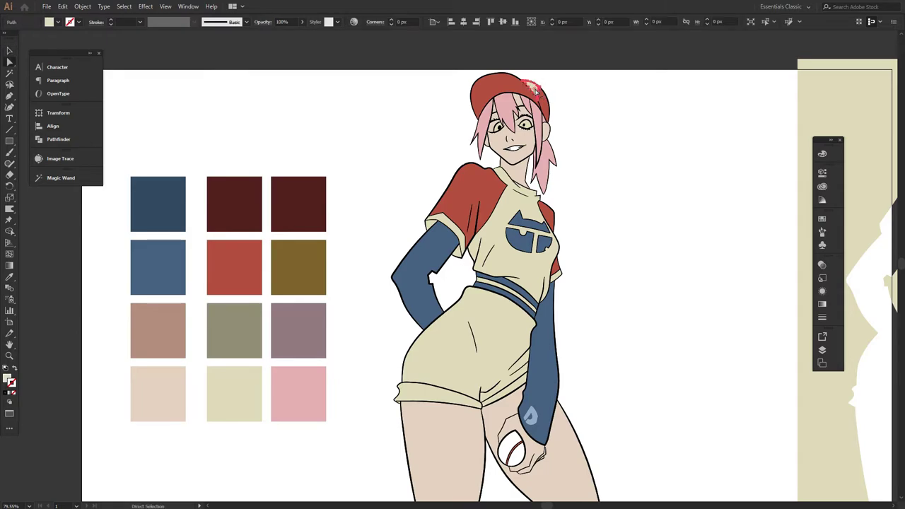
key("i")
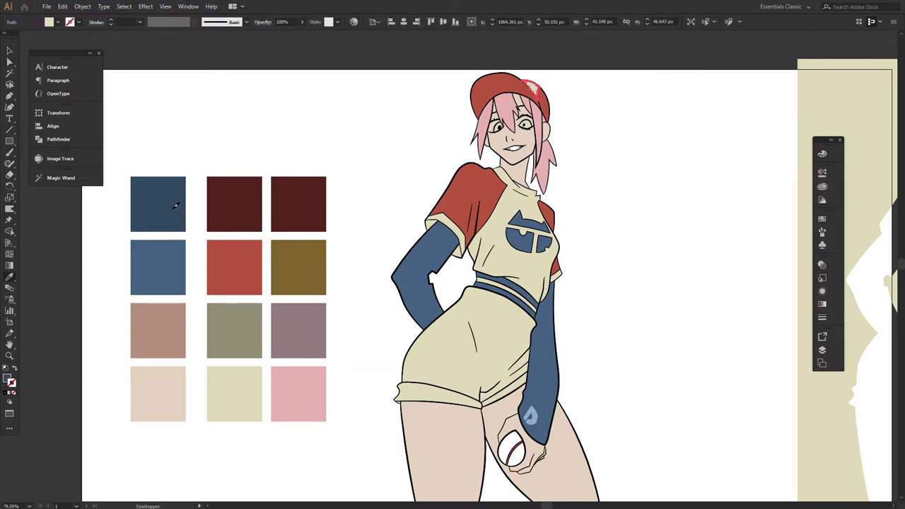
left_click(176, 205)
key("v")
left_click(361, 267)
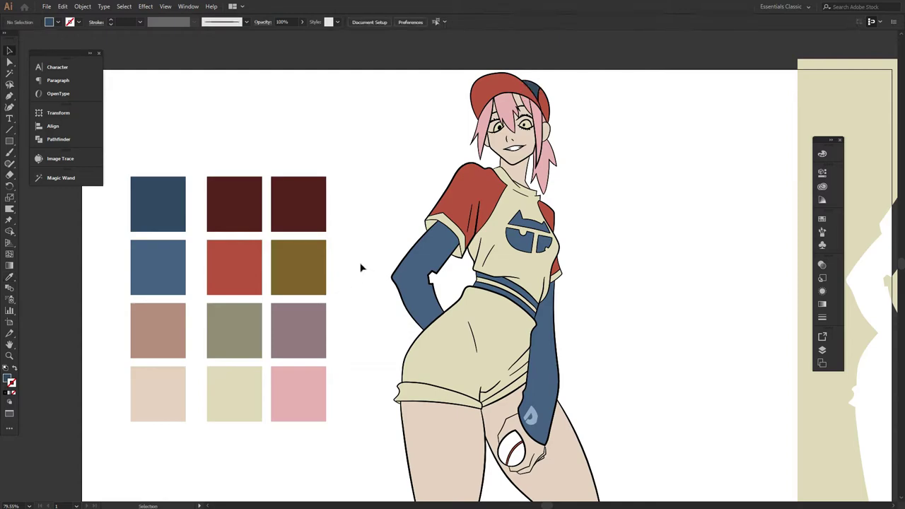
Step: Select the two inner cuff pieces of the short sleeve above the bent arm, fill them with the dark blue swatch, and deselect
key("a")
left_click(460, 259)
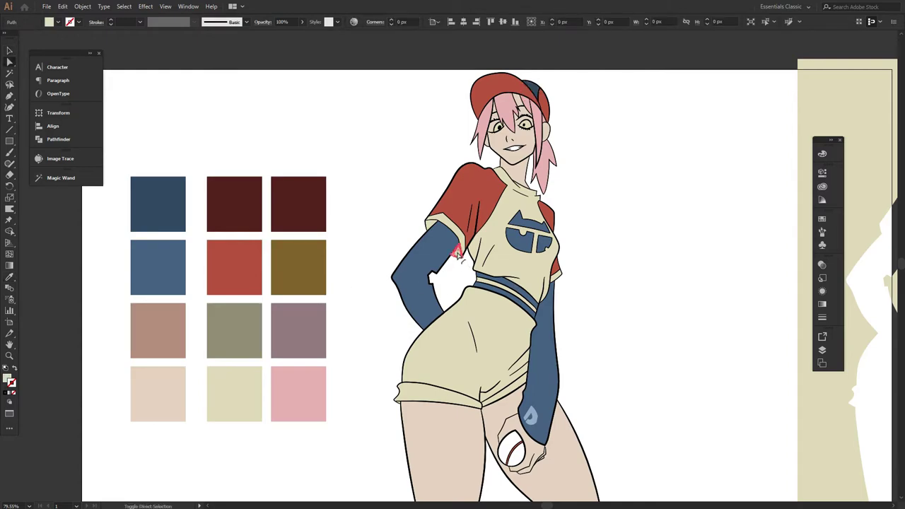
left_click(429, 224, "shift")
key("i")
left_click(185, 222)
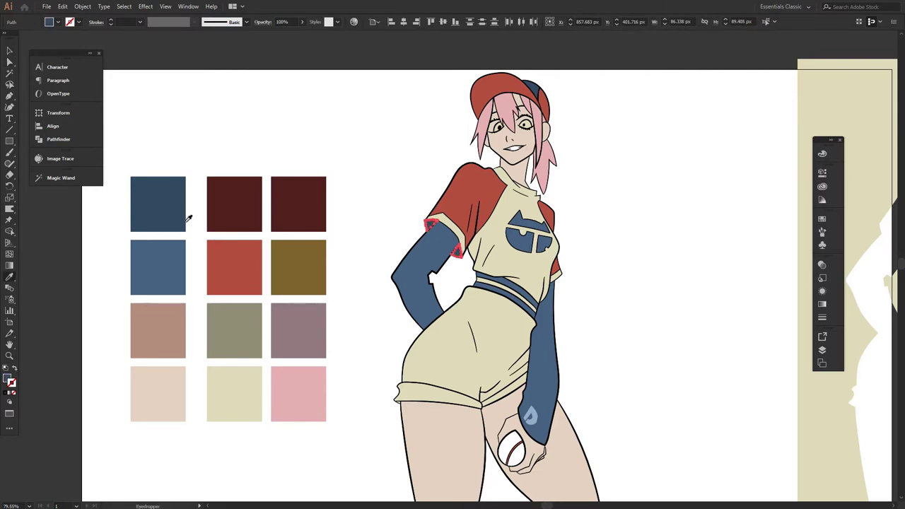
key("v")
left_click(349, 361)
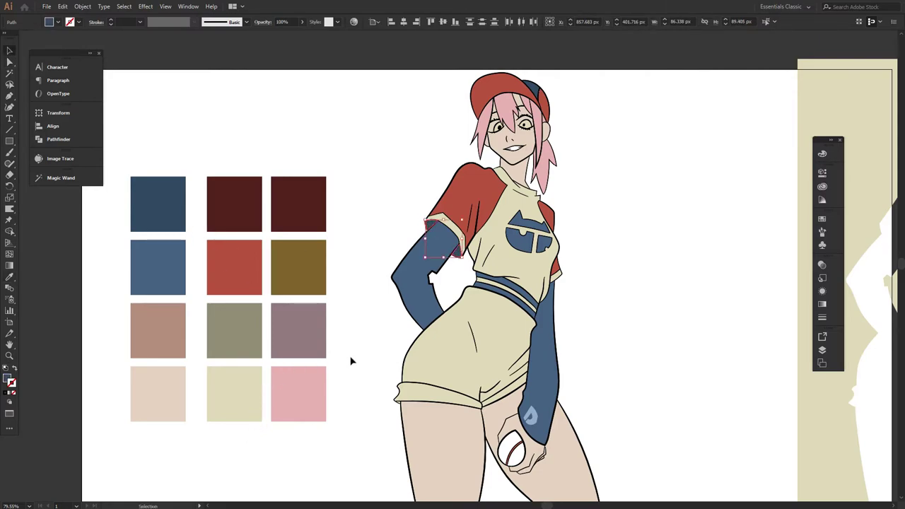
Step: Select the cream irises of both eyes, fill them with golden yellow EBA600, and deselect them
left_click_drag(634, 311, 540, 375)
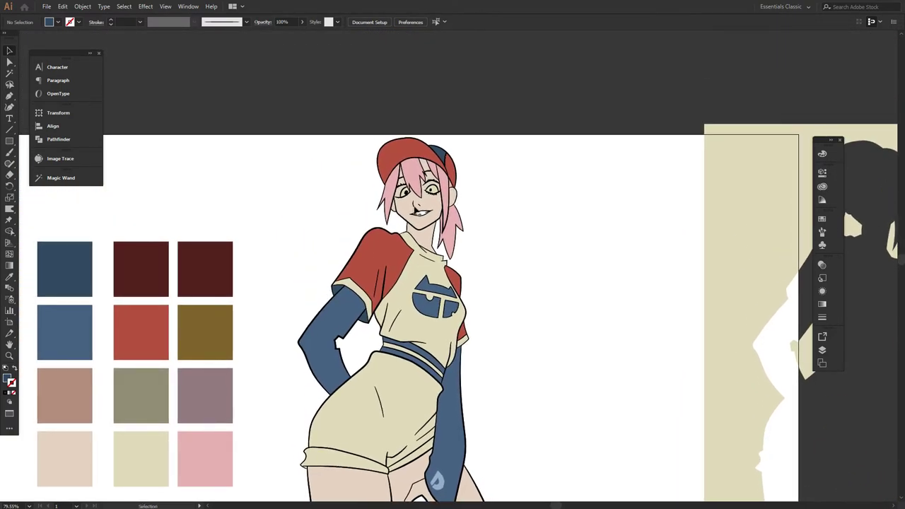
key("z")
left_click_drag(396, 205, 556, 185)
left_click_drag(556, 185, 467, 323)
key("a")
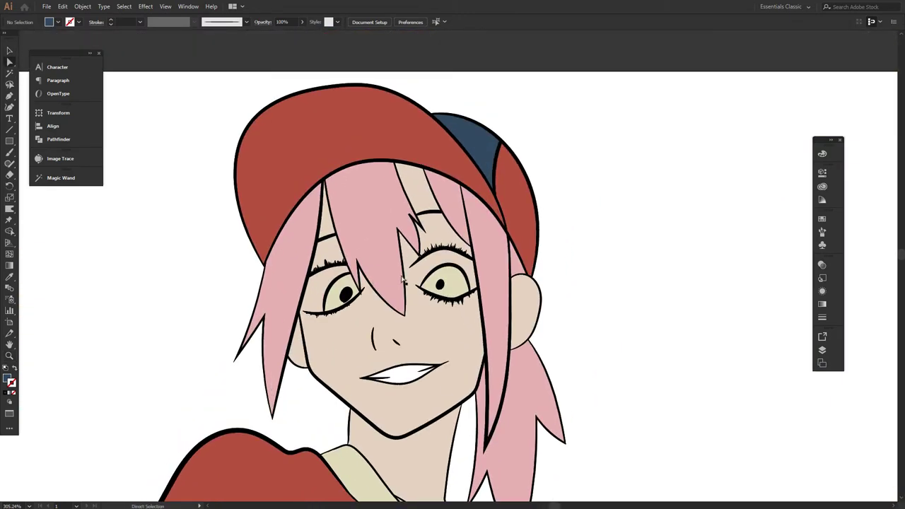
left_click(328, 309)
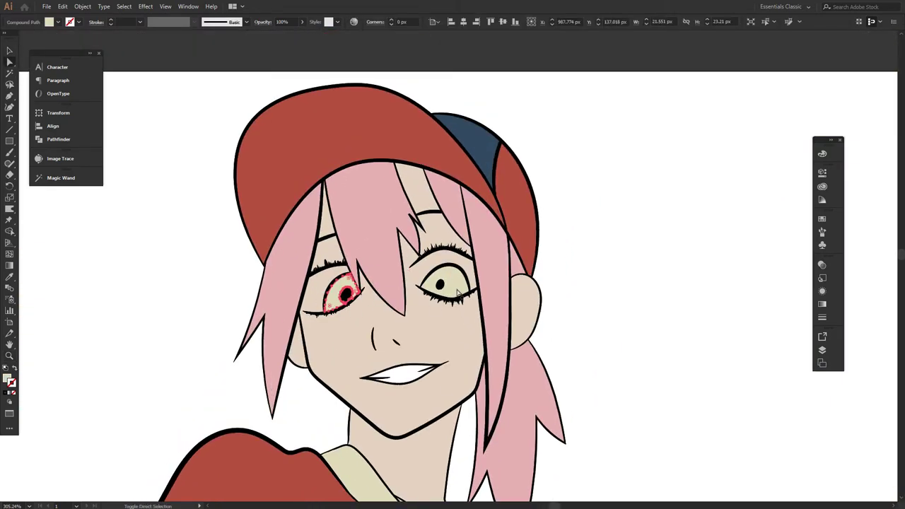
left_click(458, 291, "shift")
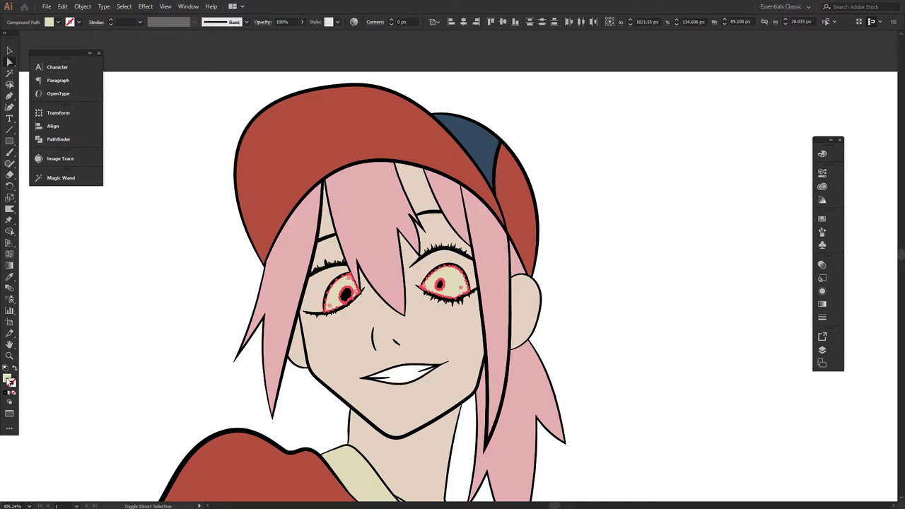
double_click(9, 380)
left_click(387, 290)
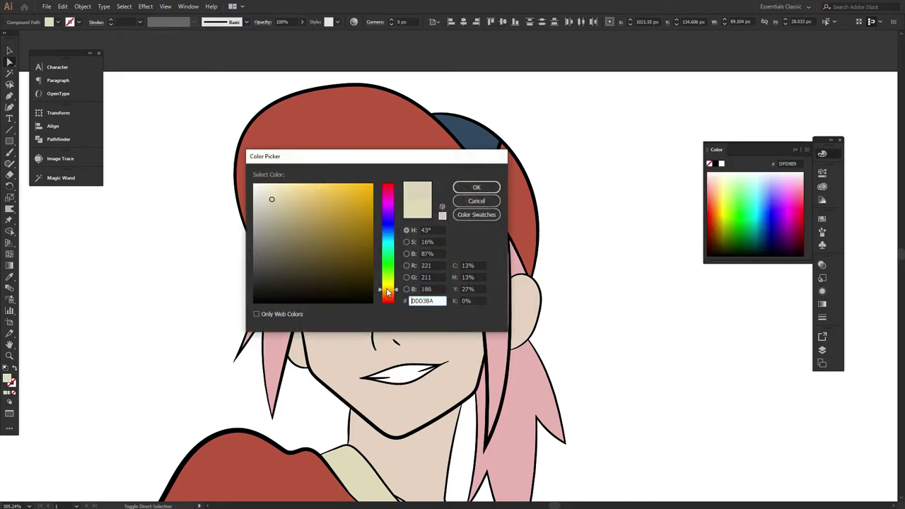
left_click_drag(357, 216, 373, 208)
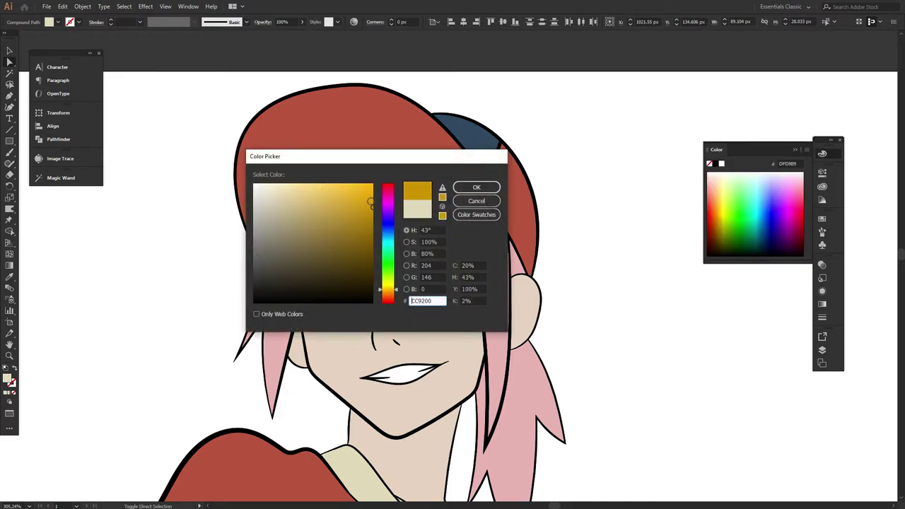
left_click(371, 194)
left_click(476, 187)
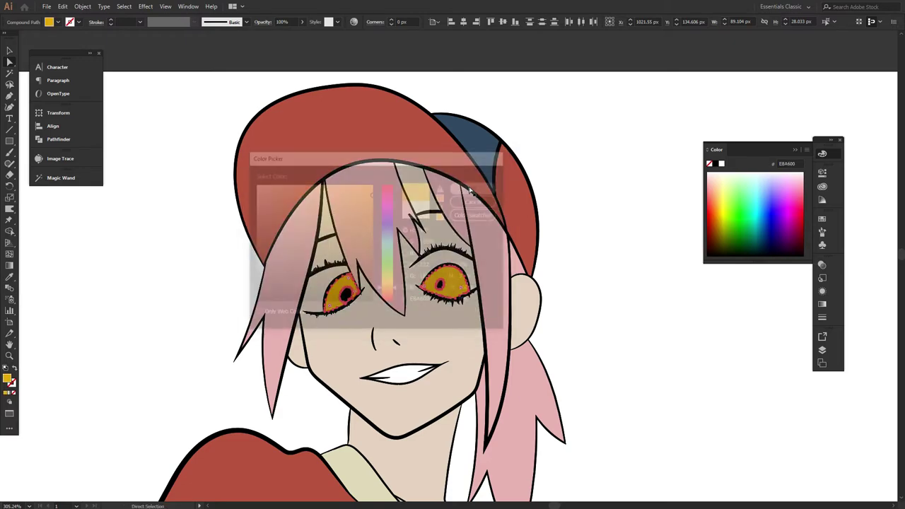
key("v")
left_click(640, 364)
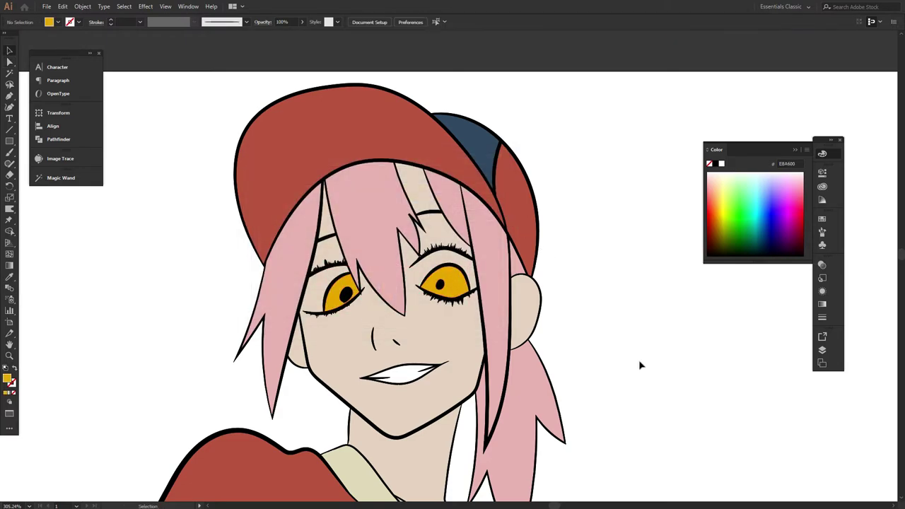
Step: Turn on the visibility of Layer 1 to show the dark backdrop behind the figure
key("z")
left_click_drag(718, 345, 418, 248)
left_click_drag(488, 331, 433, 346)
left_click_drag(432, 346, 462, 216)
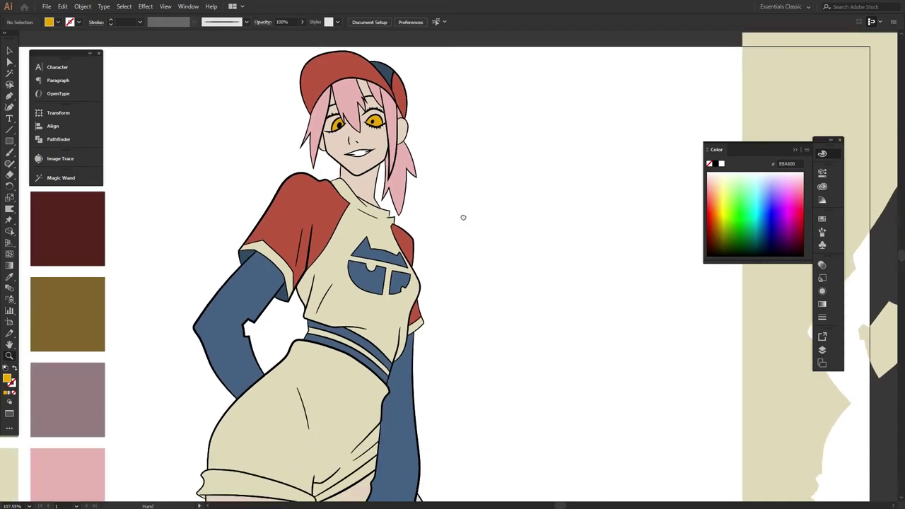
left_click_drag(460, 329, 534, 188)
left_click_drag(625, 319, 614, 346)
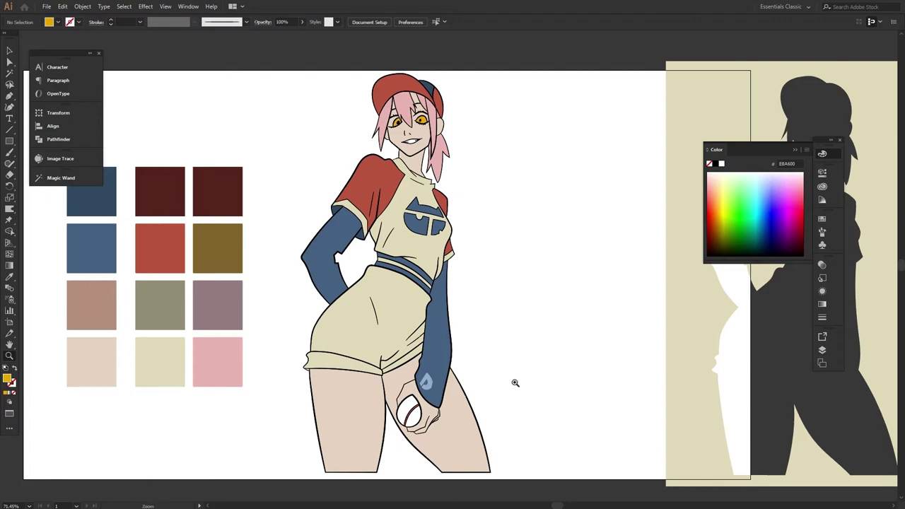
left_click(831, 350)
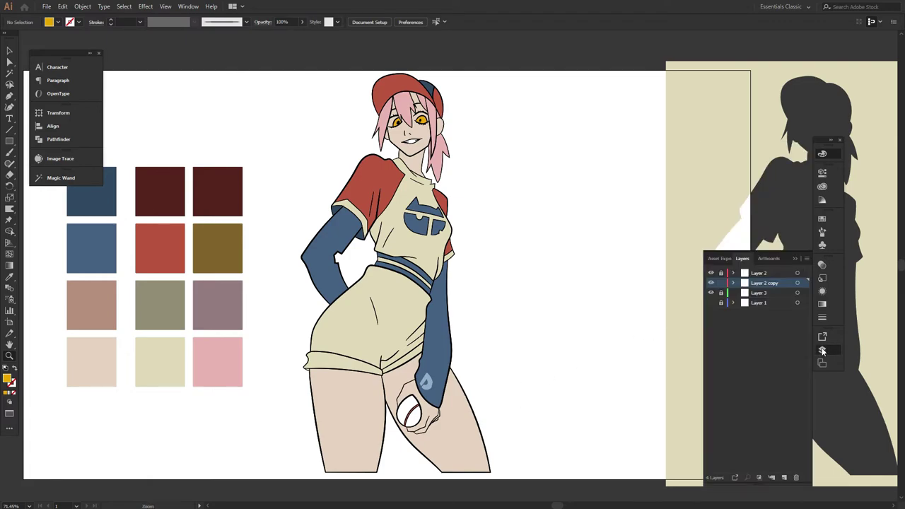
left_click(711, 303)
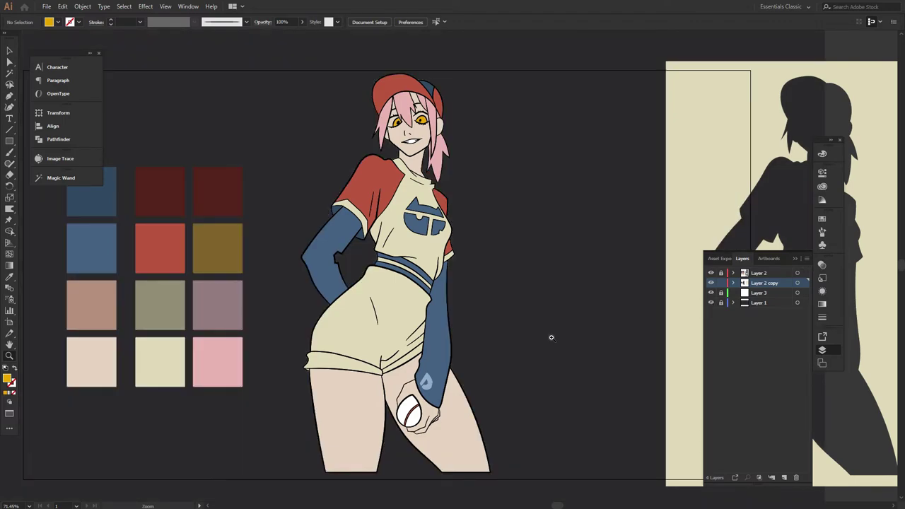
Step: Lock and hide the coloured Layer 2 copy, duplicate the line art Layer 2 beneath it, and lock the original
key("v")
left_click(711, 284, "ctrl")
left_click(711, 283, "ctrl")
left_click(752, 275)
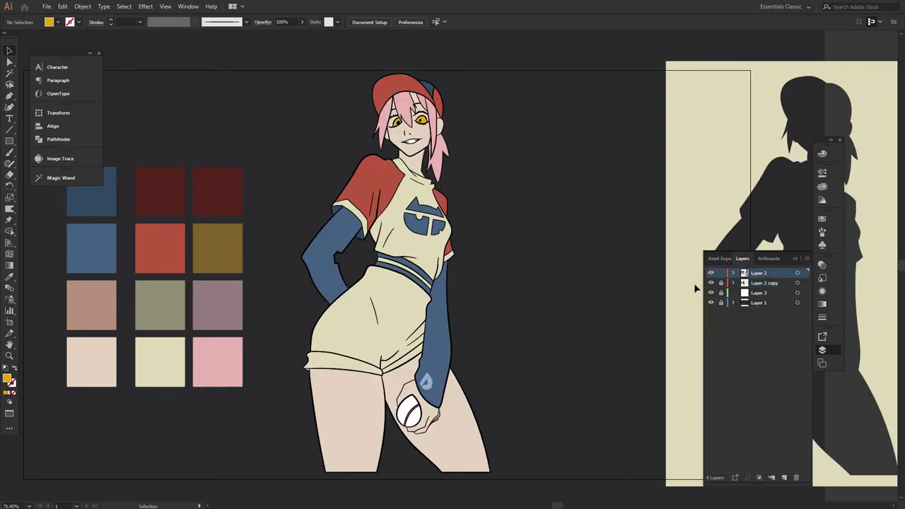
left_click(710, 283)
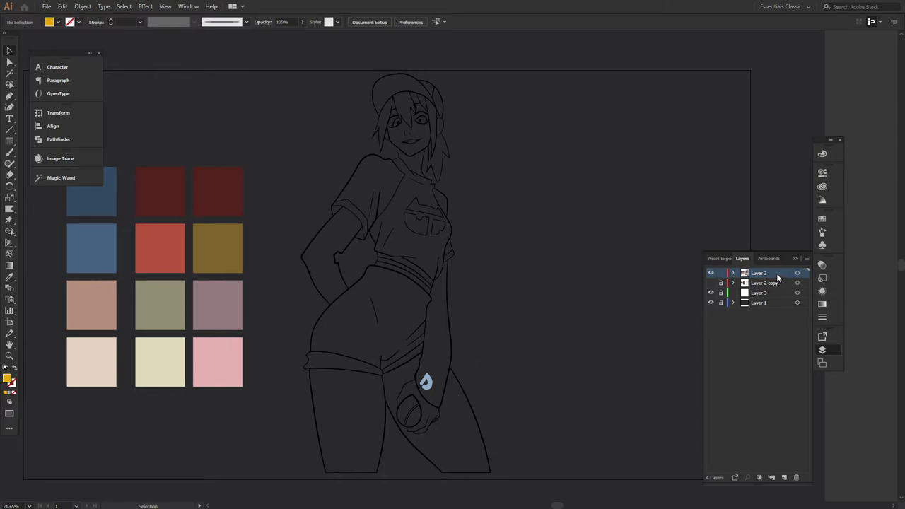
left_click_drag(777, 278, 757, 298)
left_click(720, 273)
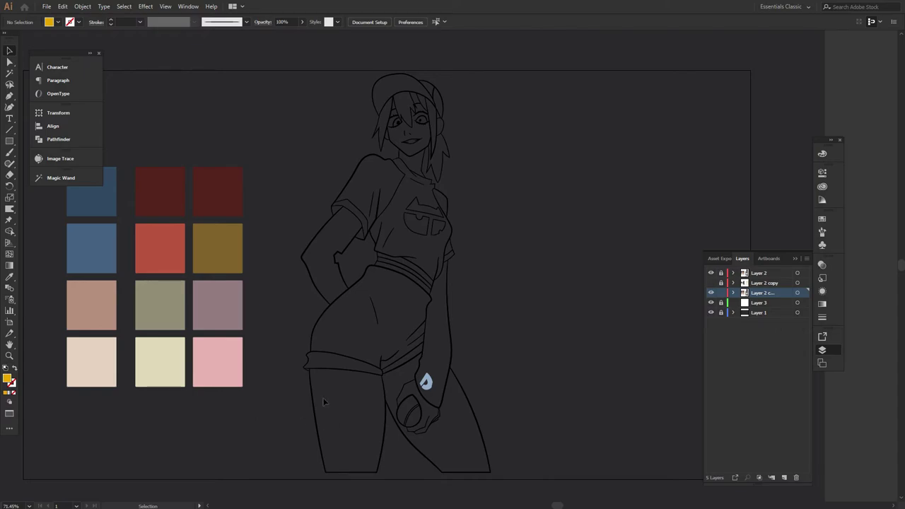
Step: Select the entire duplicated line drawing and fill it with near-white F7F7F7
left_click_drag(281, 487, 532, 65)
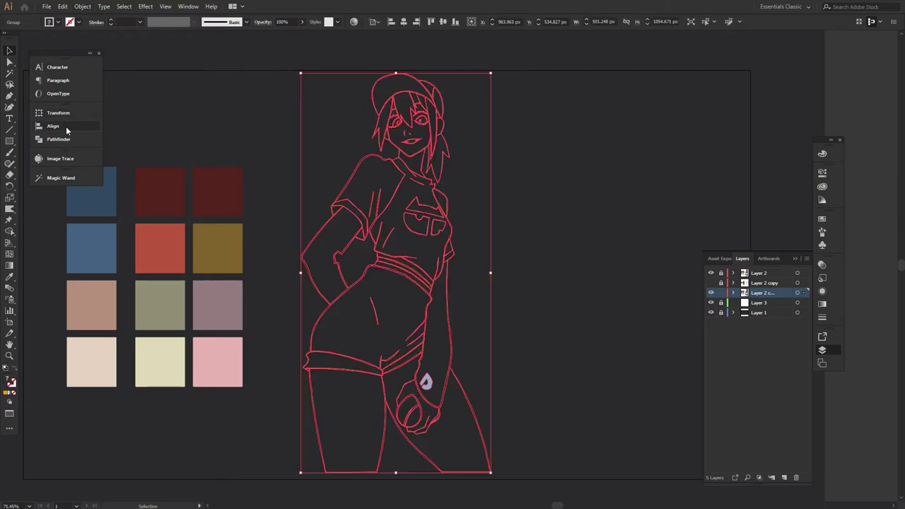
left_click(65, 139)
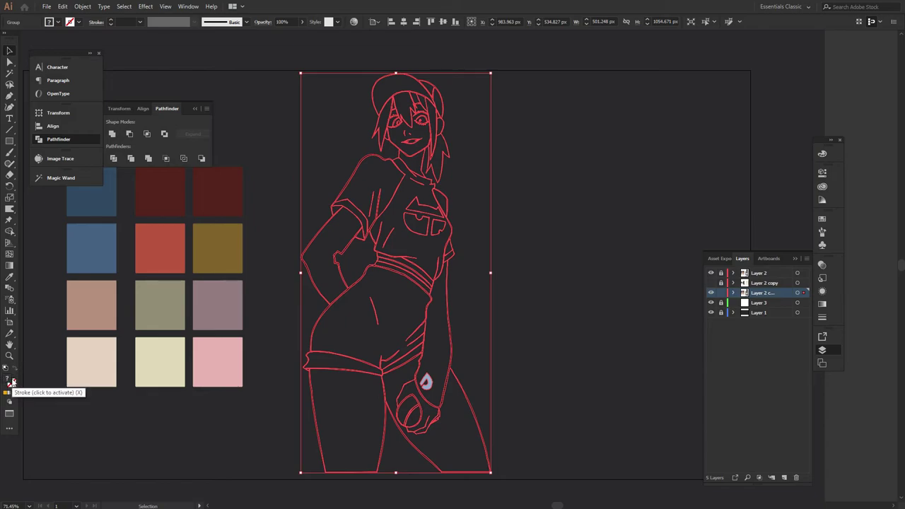
double_click(9, 379)
left_click_drag(332, 218, 253, 187)
left_click(475, 187)
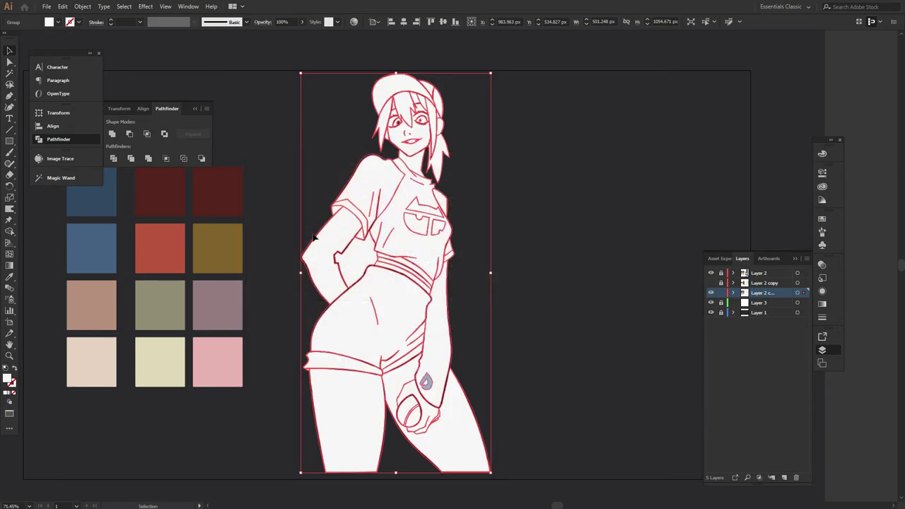
Step: Try a Pathfinder Merge on the near-white figure, deselect it, and hide Layer 2 so only the duplicate shows
left_click(148, 157)
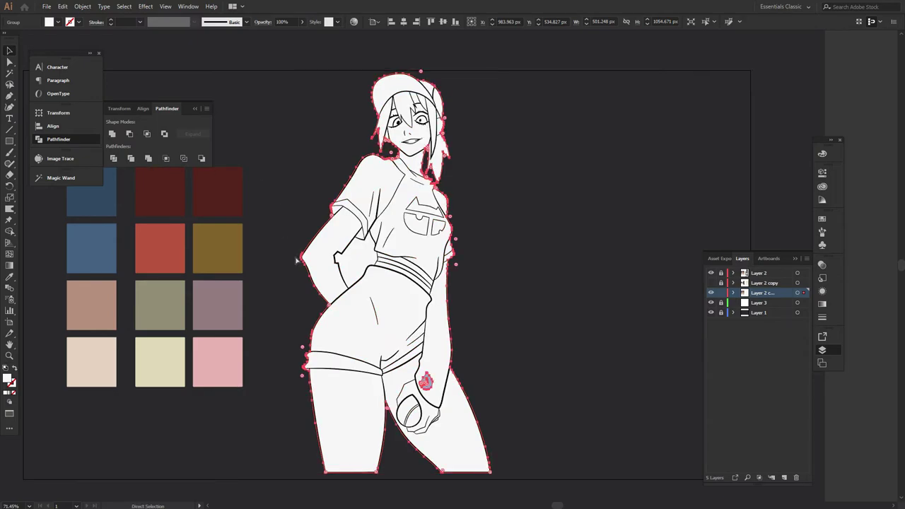
left_click(670, 312)
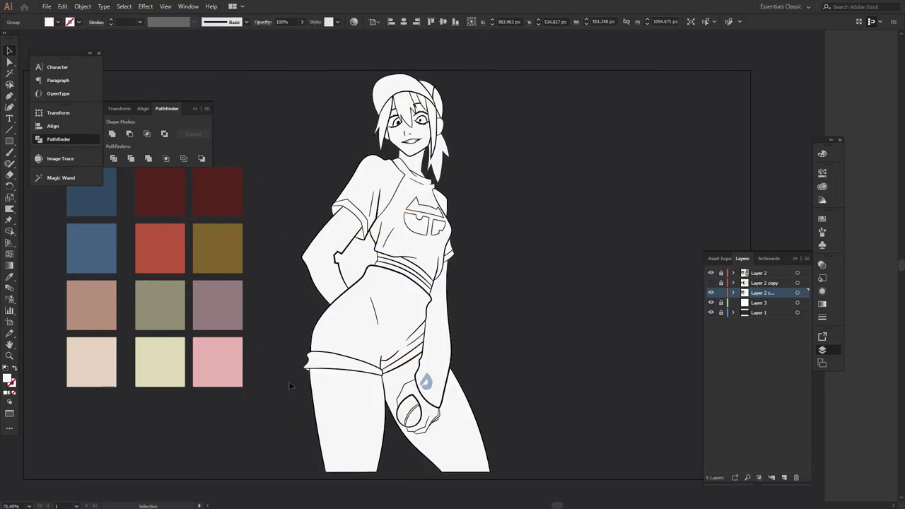
left_click_drag(711, 273, 711, 283)
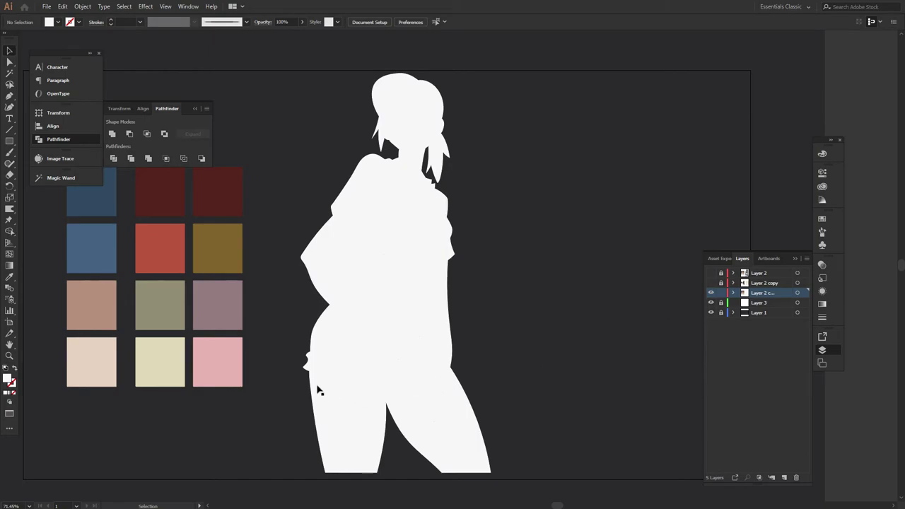
Step: Try swapping the unmerged figure's fill and stroke to outline it, and undo the swap
left_click(335, 388)
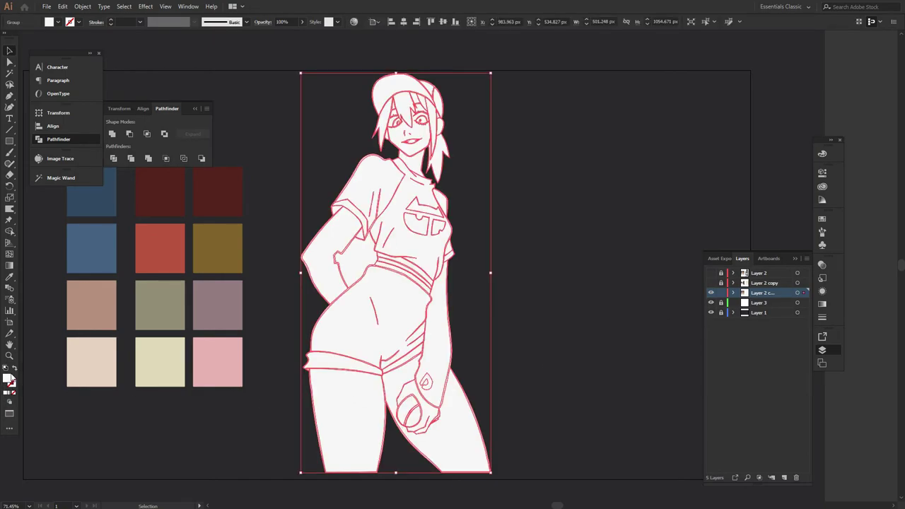
left_click(14, 369)
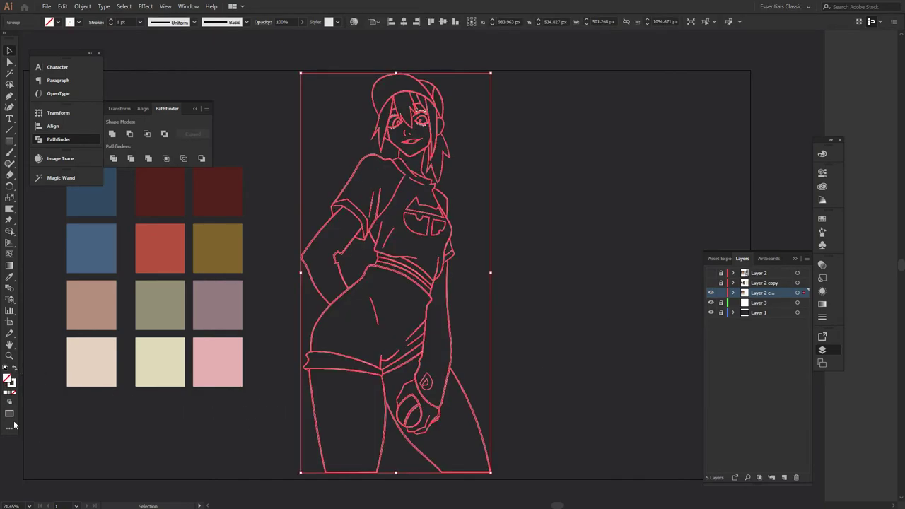
left_click(263, 411)
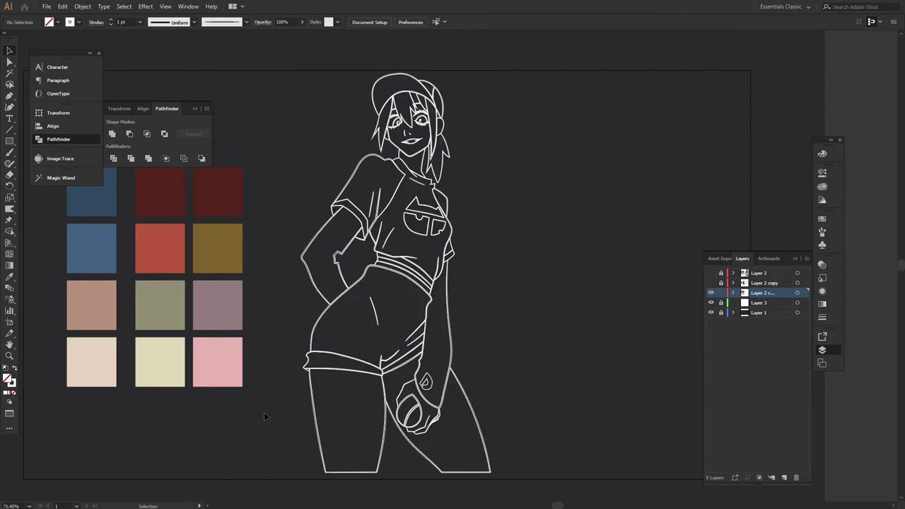
left_click(305, 392)
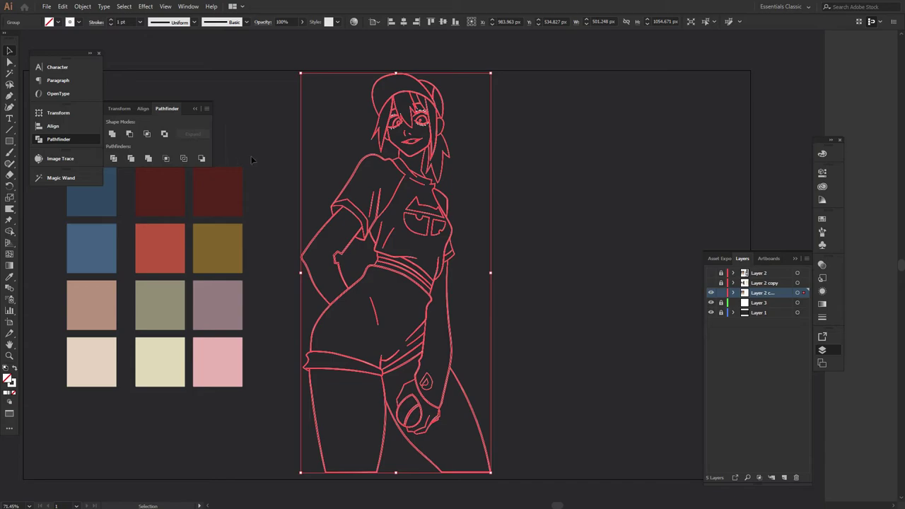
left_click(290, 193)
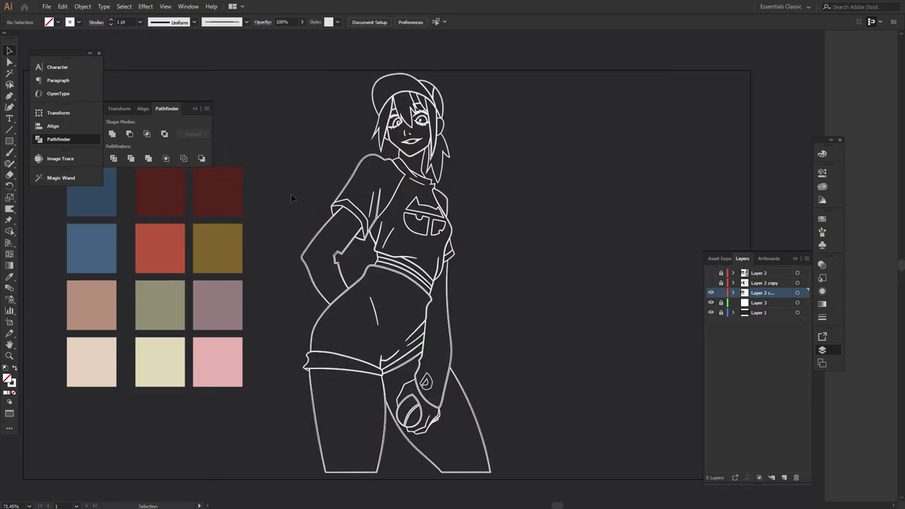
left_click(139, 23)
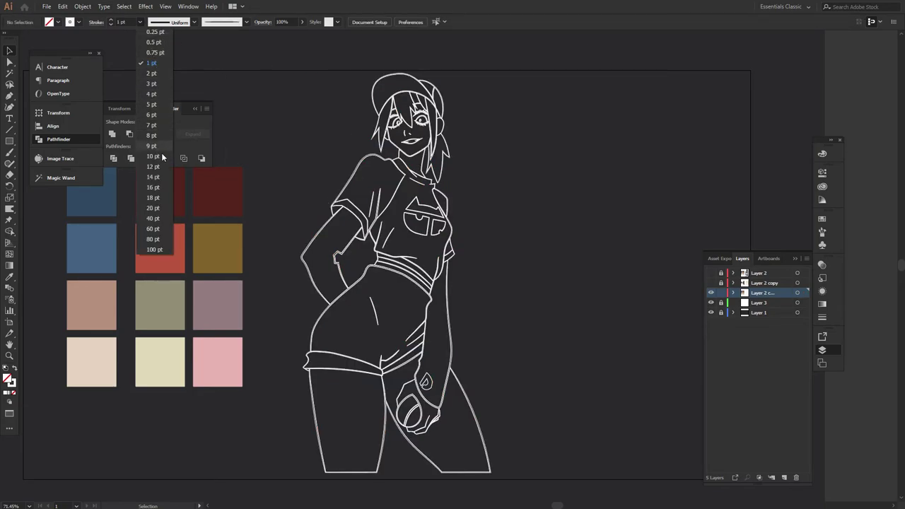
left_click(309, 184)
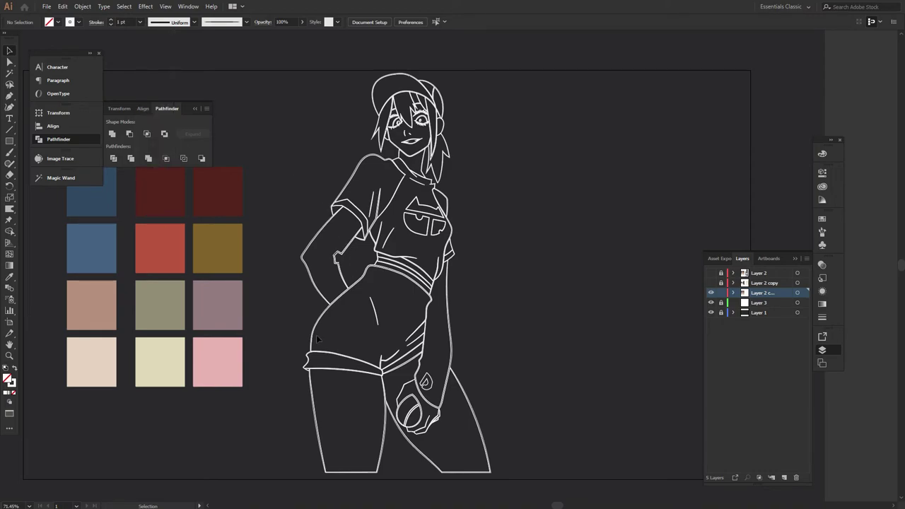
key("ctrl+z")
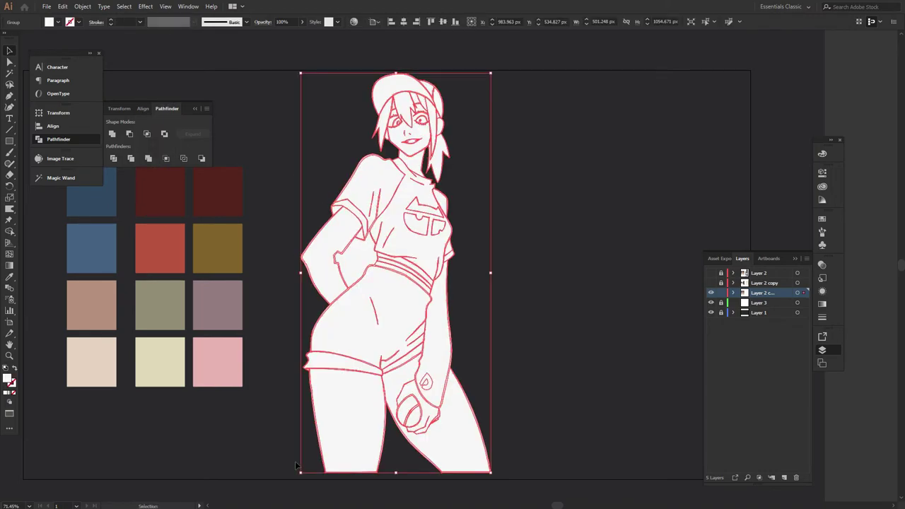
Step: Merge the near-white figure's pieces into one silhouette with Pathfinder Merge, and swap its fill and stroke
left_click(150, 158)
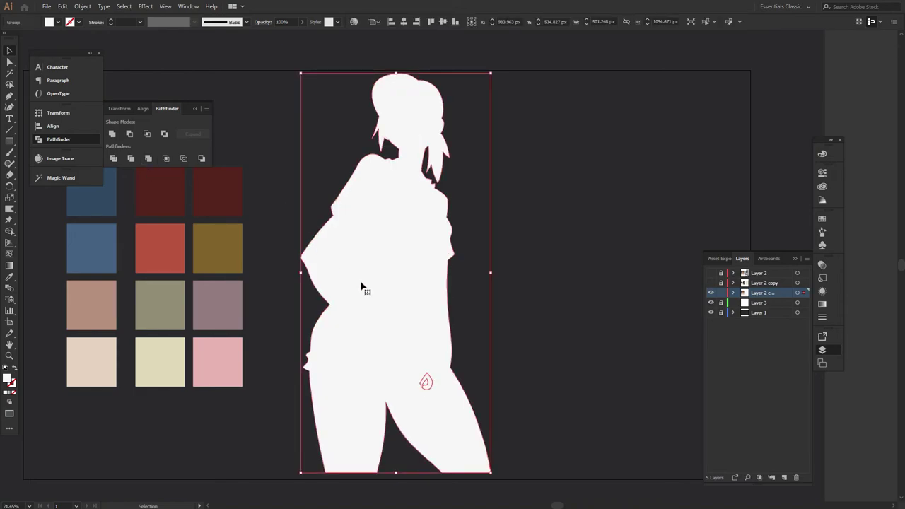
left_click(261, 231)
left_click(384, 289)
key("shift+x")
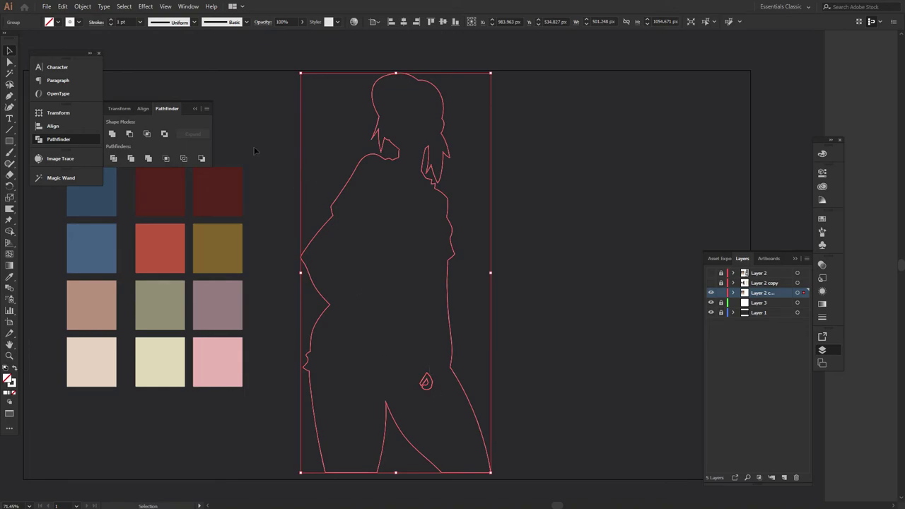
Step: Sample the medium blue palette swatch onto the selected silhouette, and replace it with the bright red swatch
left_click(10, 380)
key("i")
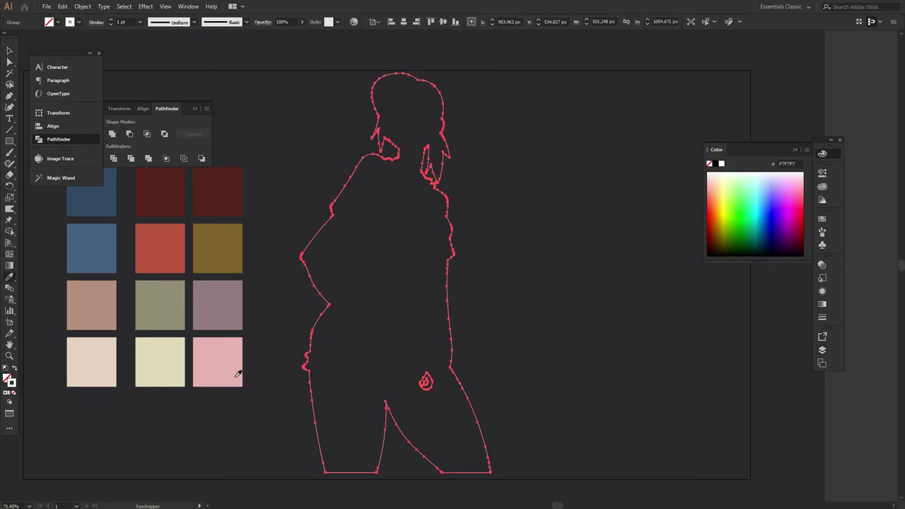
left_click(110, 252)
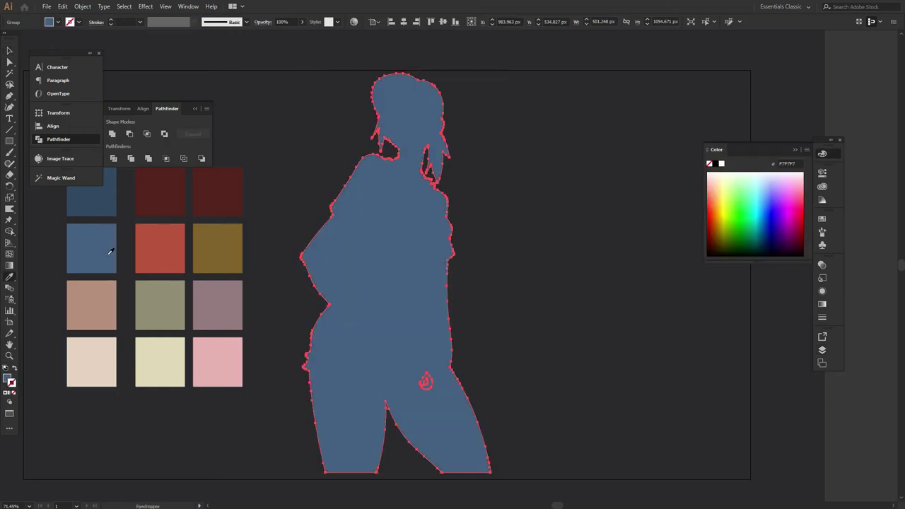
left_click(175, 250)
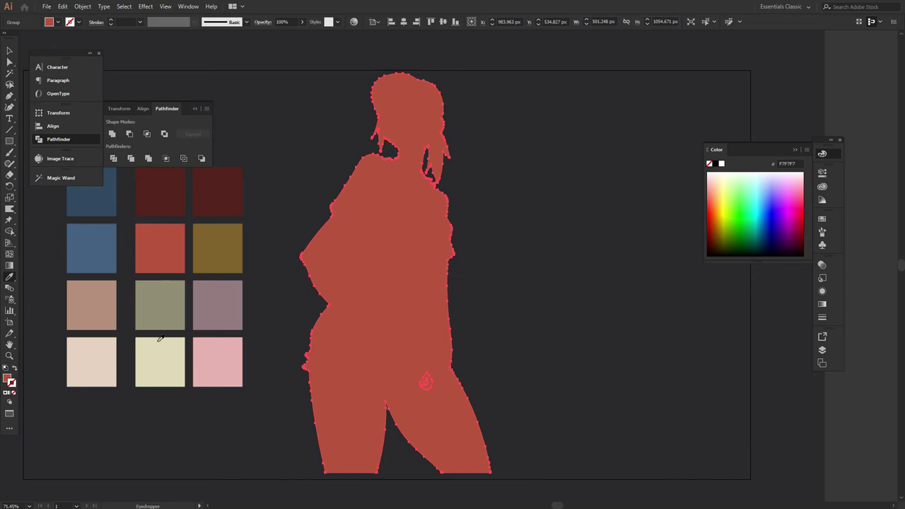
key("v")
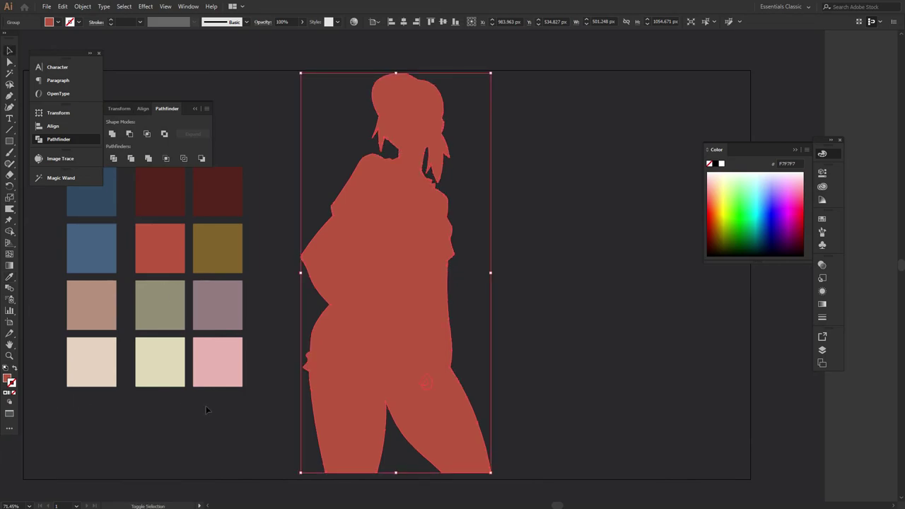
Step: Swap the silhouette's fill and stroke to leave a red outline, set it to 7 pt with round corner joins, and deselect it
key("shift+x")
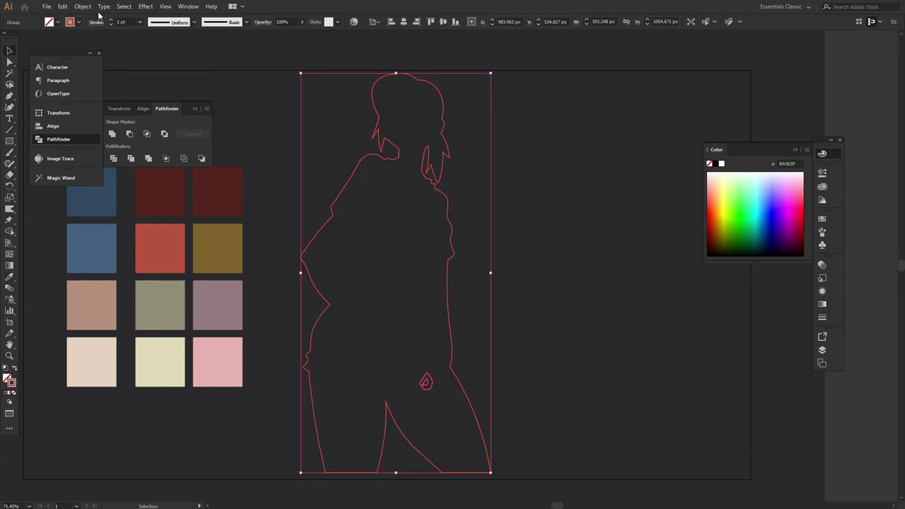
left_click(140, 22)
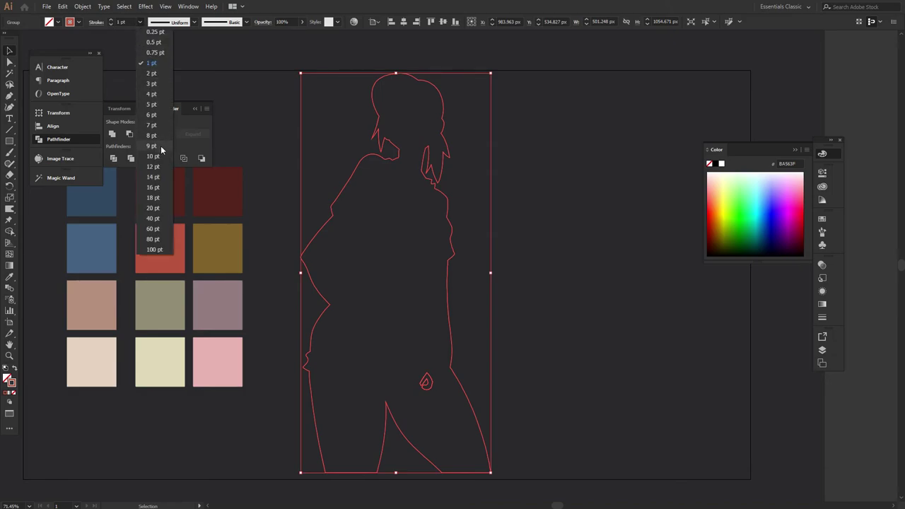
left_click(162, 124)
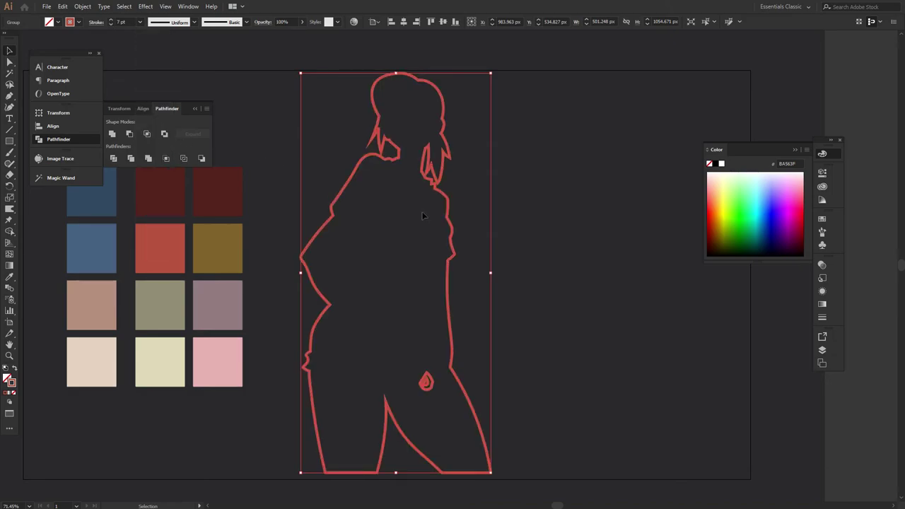
left_click(822, 318)
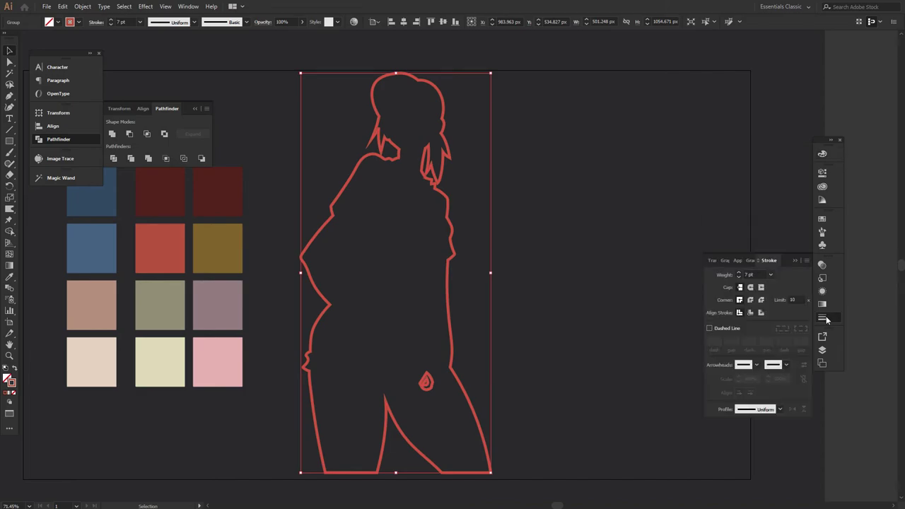
left_click(750, 300)
left_click(645, 268)
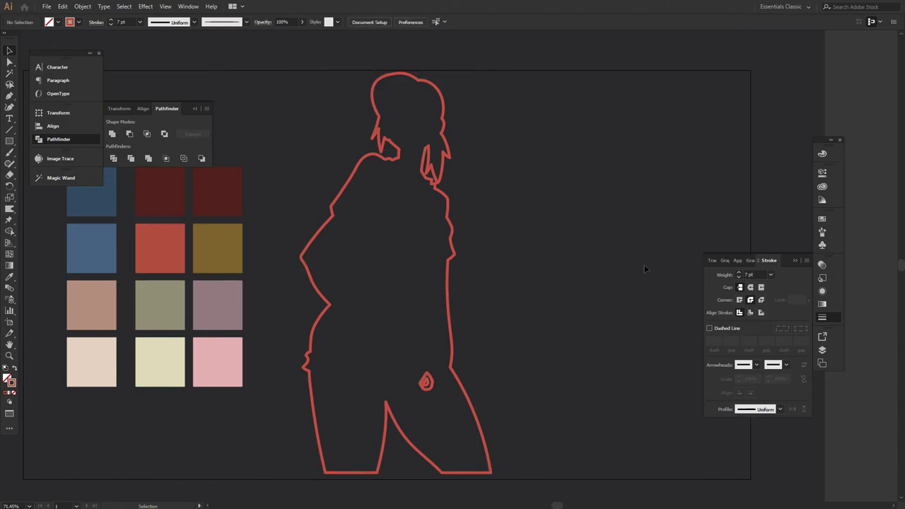
Step: Show the coloured figure on Layer 2 copy over the red outline
left_click(832, 348)
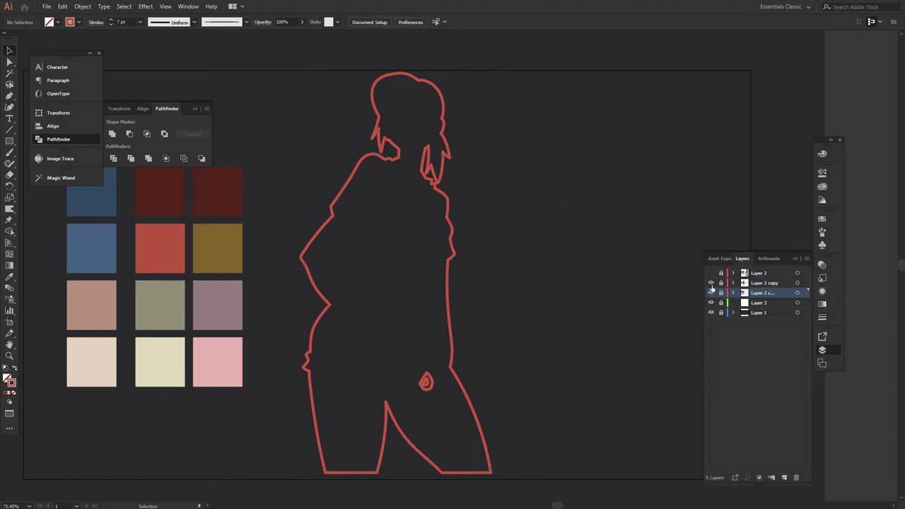
left_click(712, 289)
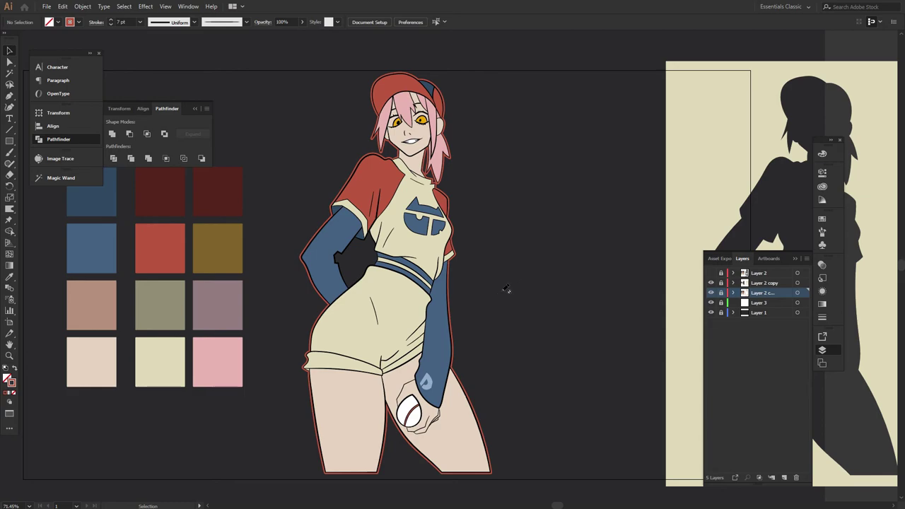
key("z")
left_click_drag(422, 272, 558, 278)
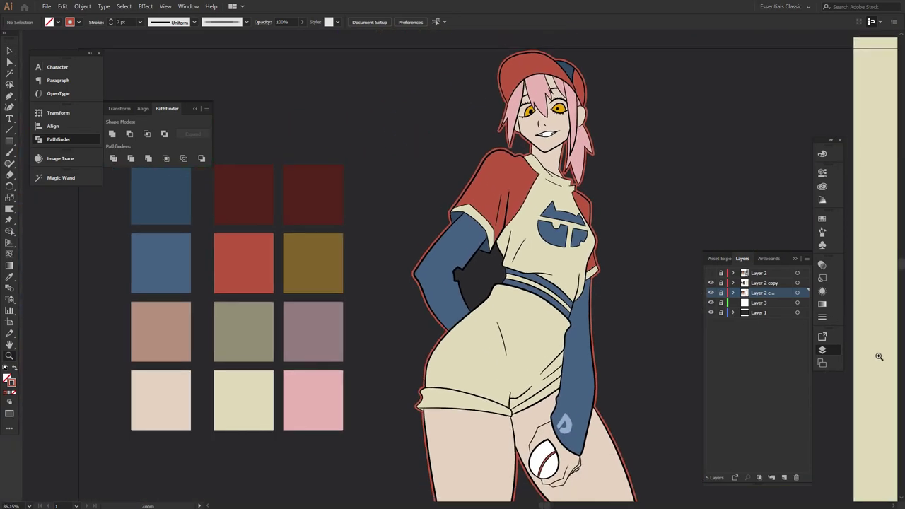
left_click(826, 352)
left_click_drag(761, 313, 579, 331)
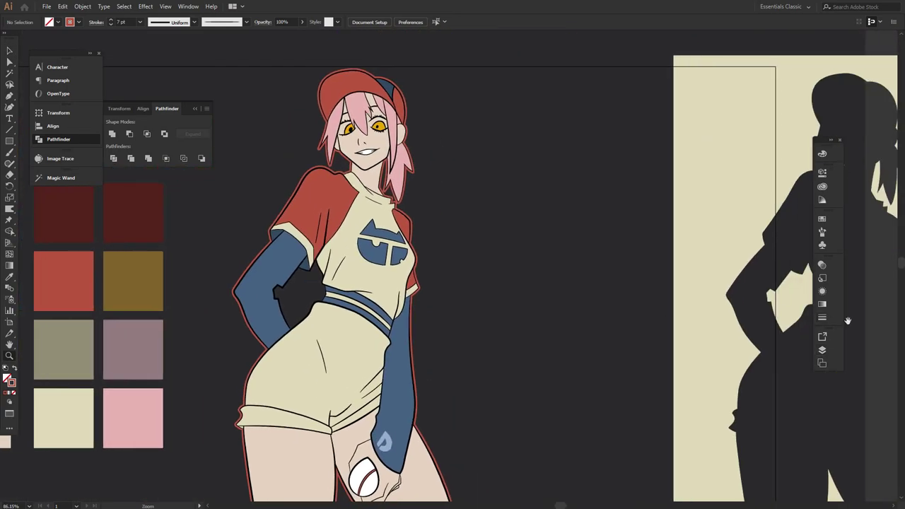
Step: Unlock Layer 2 copy and try selecting the cream panel with the cut-out silhouette beside the figure
left_click(822, 350)
left_click(720, 282)
left_click_drag(644, 278, 532, 306)
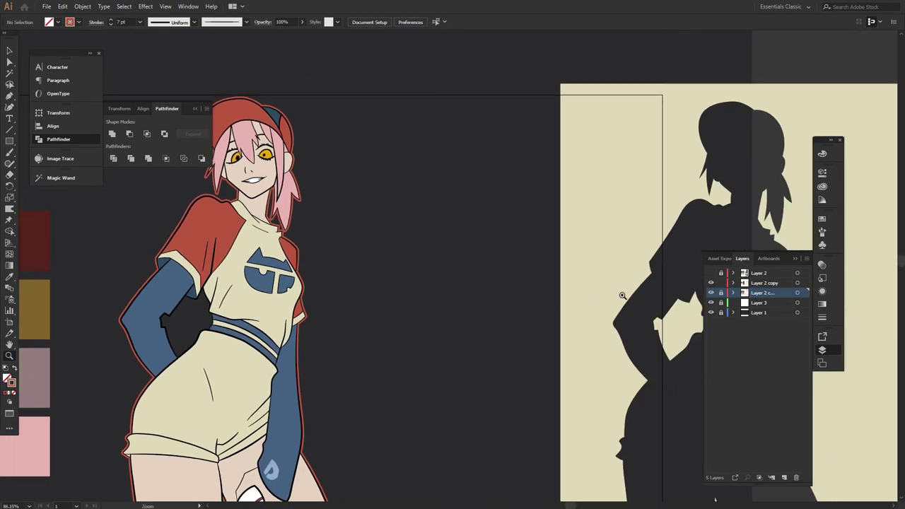
left_click_drag(588, 294, 545, 297)
left_click_drag(588, 316, 481, 285)
key("v")
left_click_drag(439, 433, 713, 140)
left_click(382, 365)
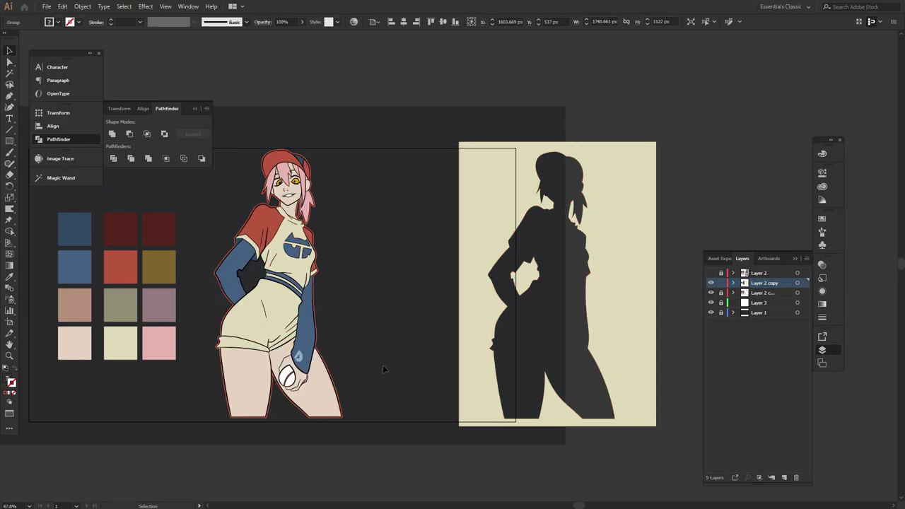
Step: Ungroup the artwork on Layer 2 copy and delete the cream panel beside the figure
left_click(407, 274)
right_click(407, 276)
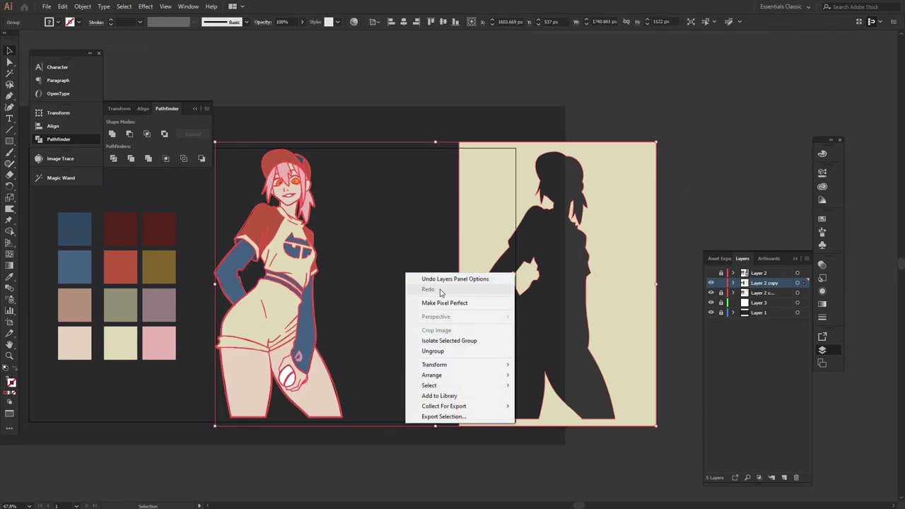
left_click(435, 351)
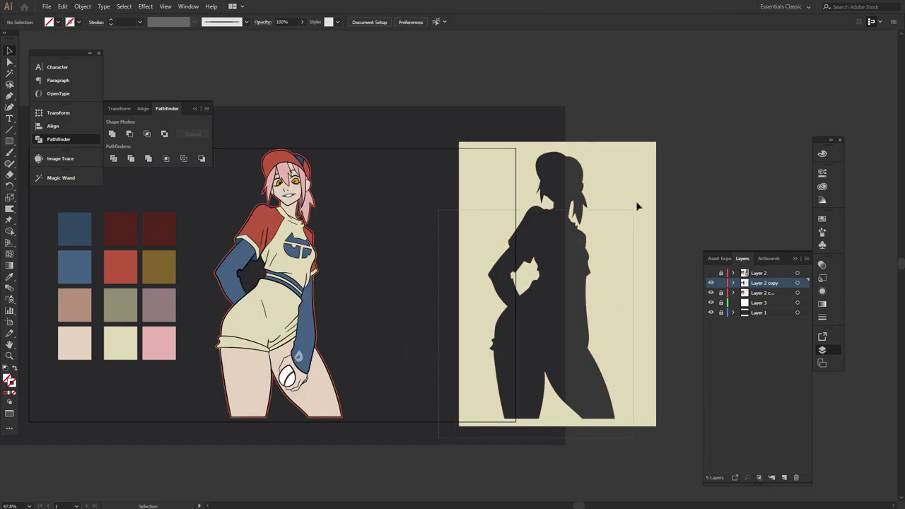
left_click(626, 223)
key("Delete")
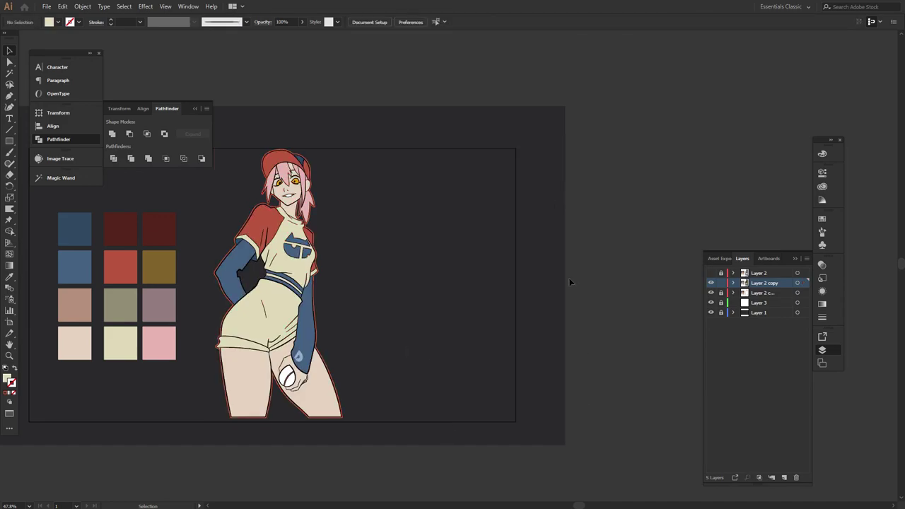
Step: Delete the colour palette swatches from Layer 2 copy and from the duplicate layer directly beneath it
left_click_drag(571, 272, 679, 315)
left_click_drag(255, 343, 159, 246)
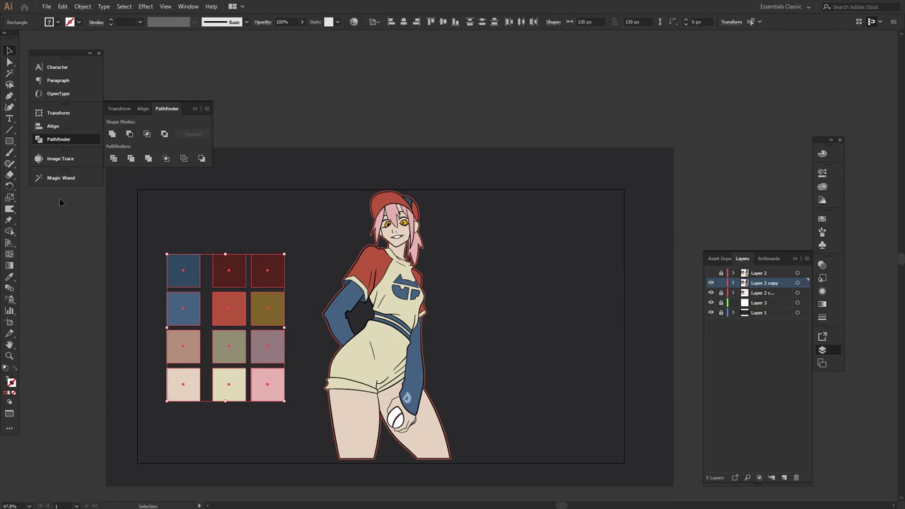
left_click(59, 198)
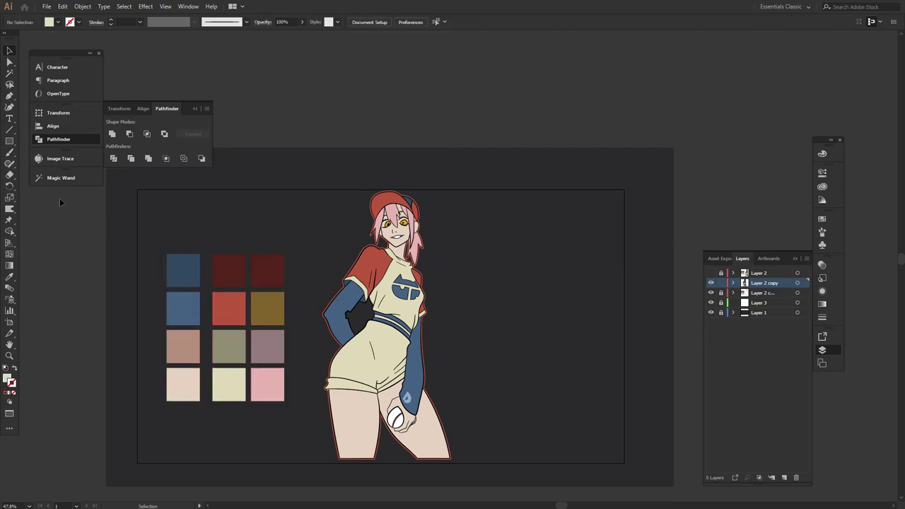
left_click(711, 292)
left_click(711, 293)
left_click_drag(305, 417, 114, 250)
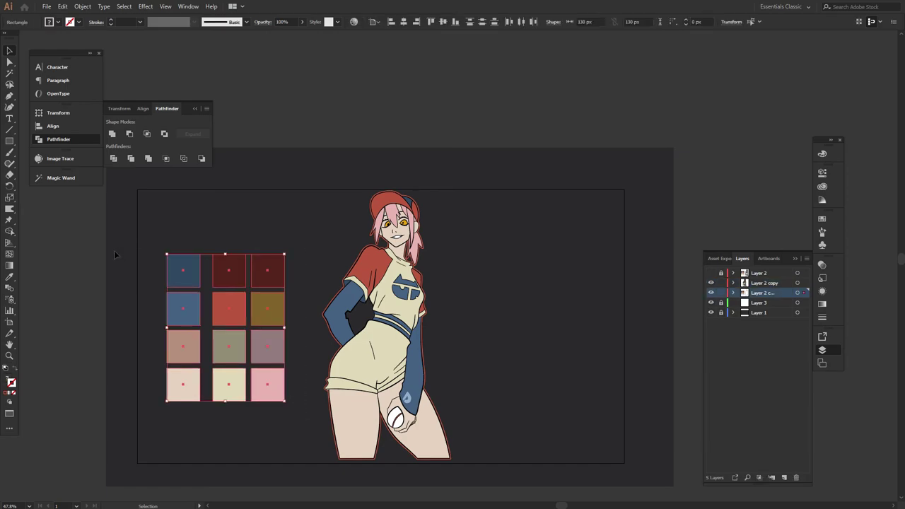
key("Delete")
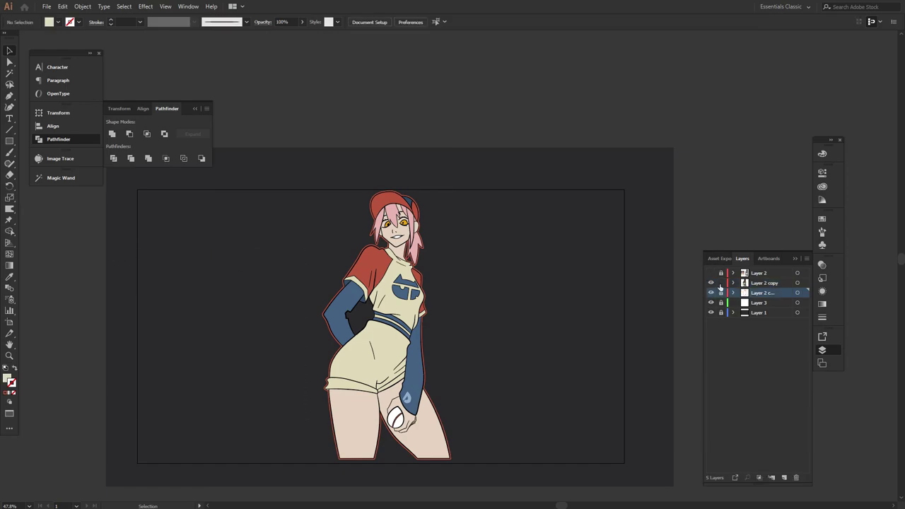
Step: Examine the coloured figure and its red outline up close in full-screen view, from the thighs up to the cap
left_click_drag(424, 335, 569, 377)
left_click(828, 353)
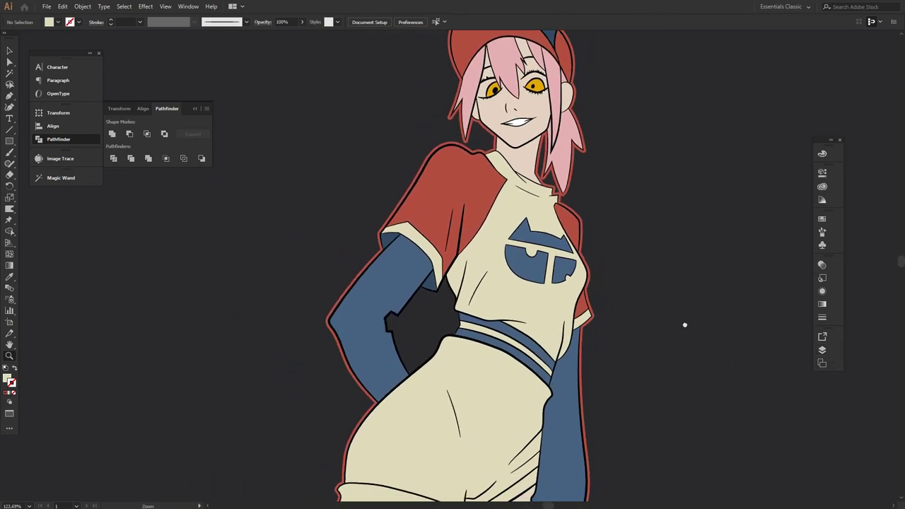
left_click_drag(683, 323, 624, 134)
key("f")
left_click_drag(562, 256, 581, 224)
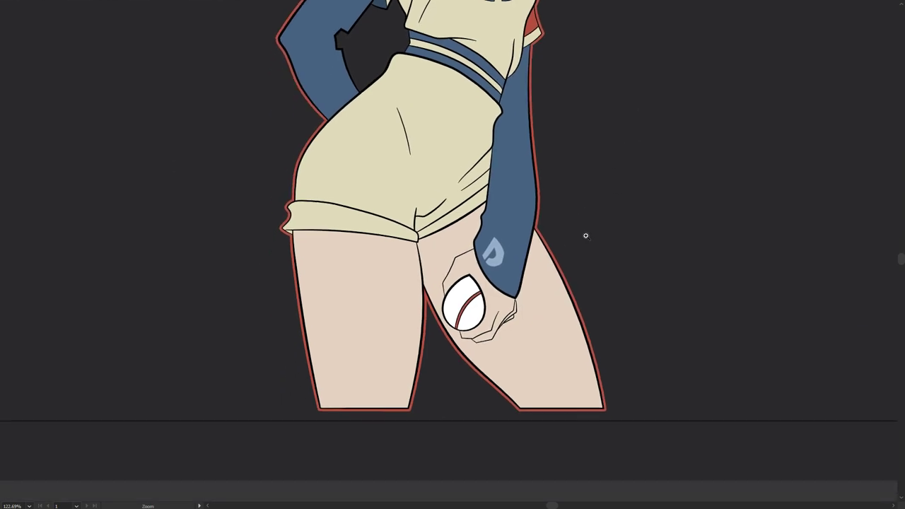
left_click_drag(491, 236, 546, 226)
left_click_drag(550, 258, 541, 185)
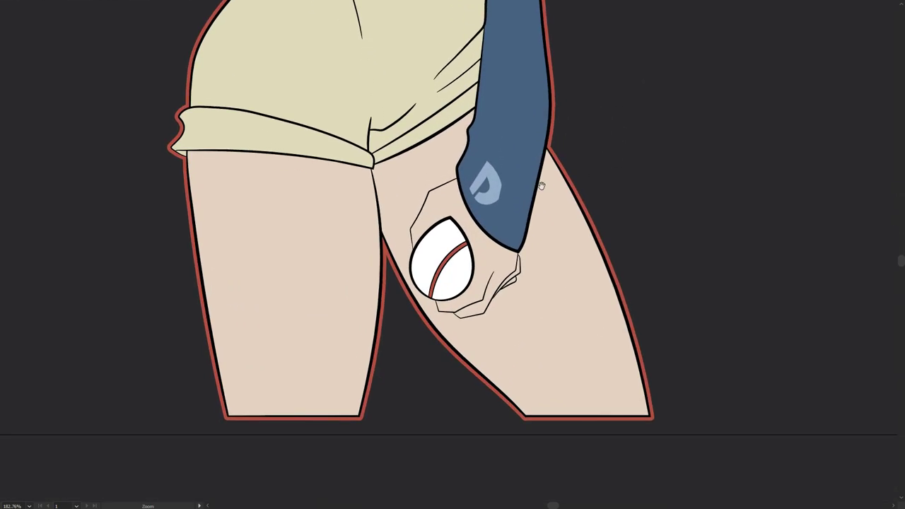
left_click_drag(740, 84, 761, 323)
left_click_drag(784, 124, 785, 205)
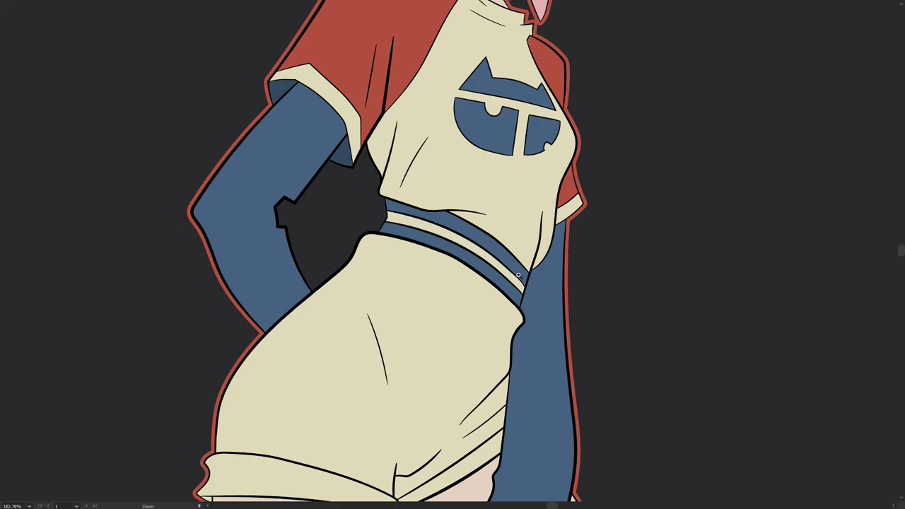
left_click_drag(707, 113, 686, 238)
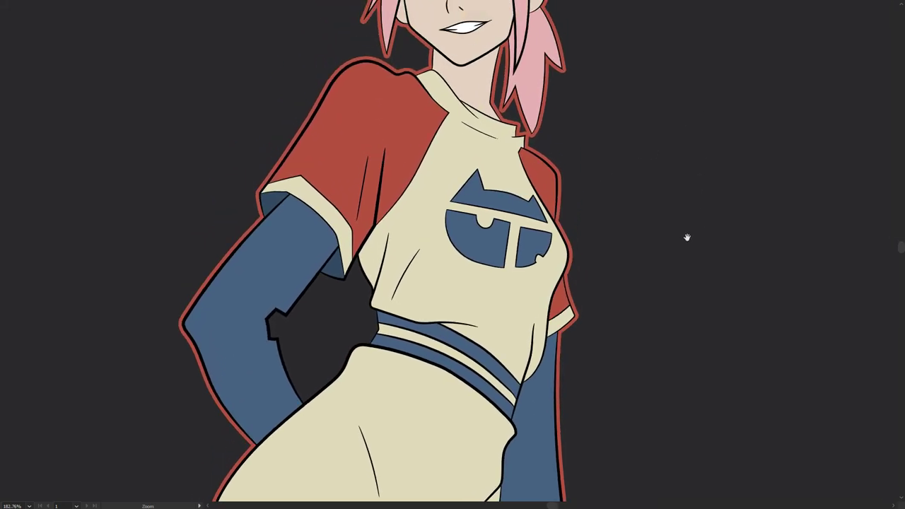
left_click_drag(685, 99, 675, 268)
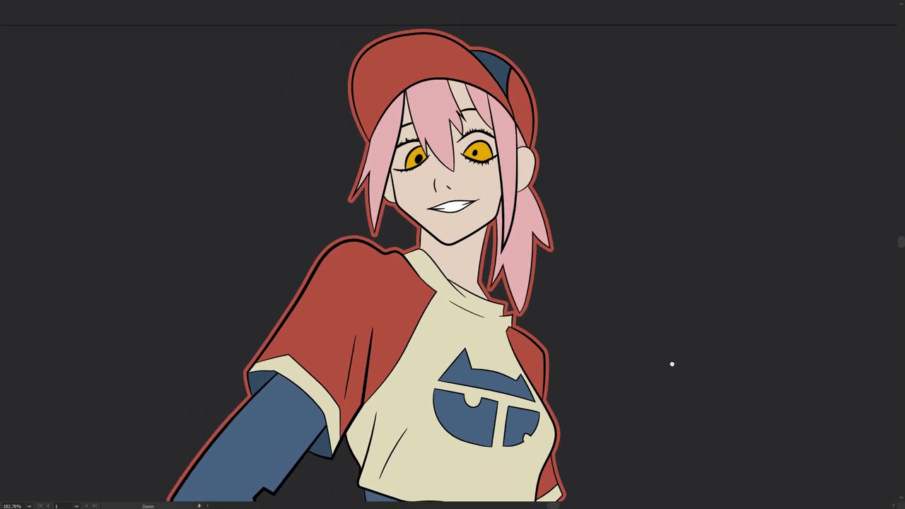
left_click_drag(679, 173, 698, 232)
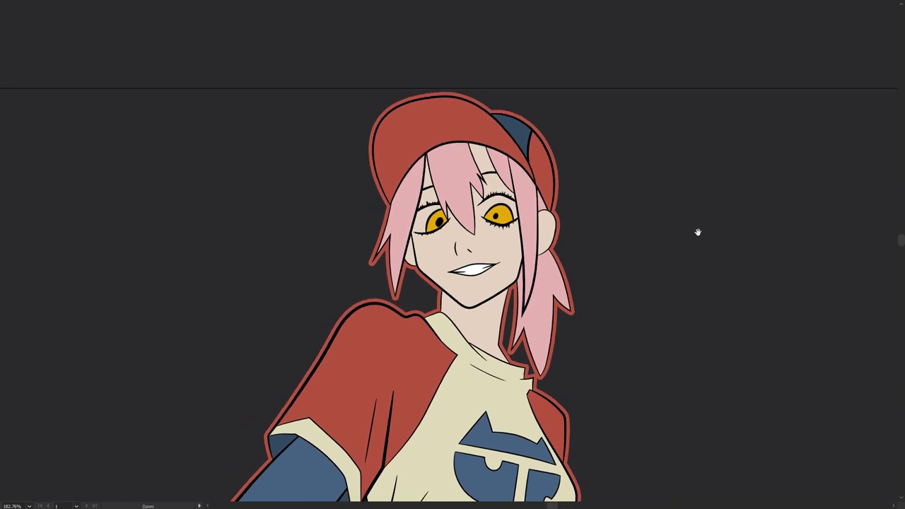
left_click_drag(733, 341, 713, 208)
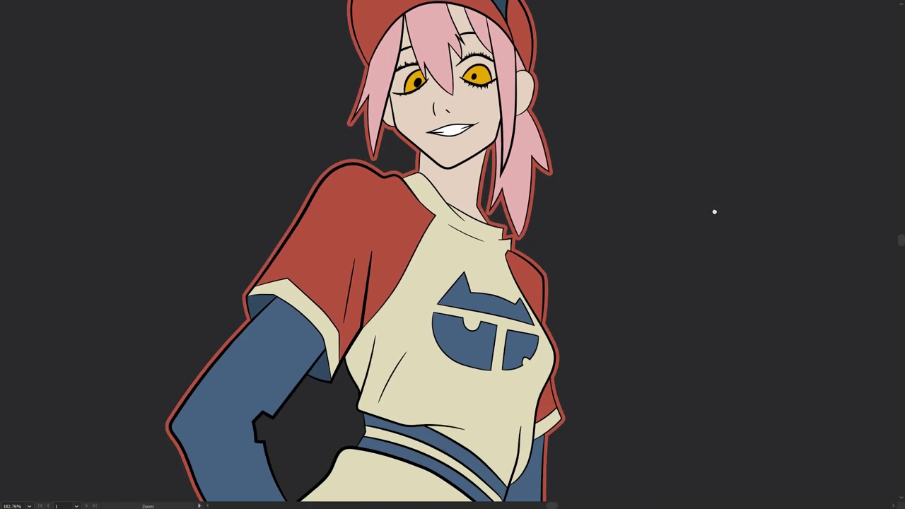
left_click_drag(704, 357, 701, 207)
left_click_drag(693, 339, 685, 232)
left_click_drag(687, 185, 724, 415)
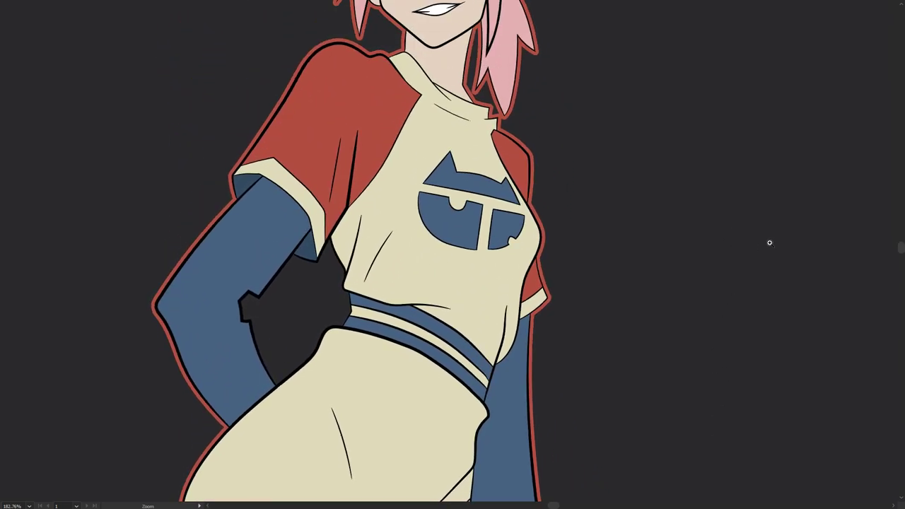
scroll(769, 243, "down", 5)
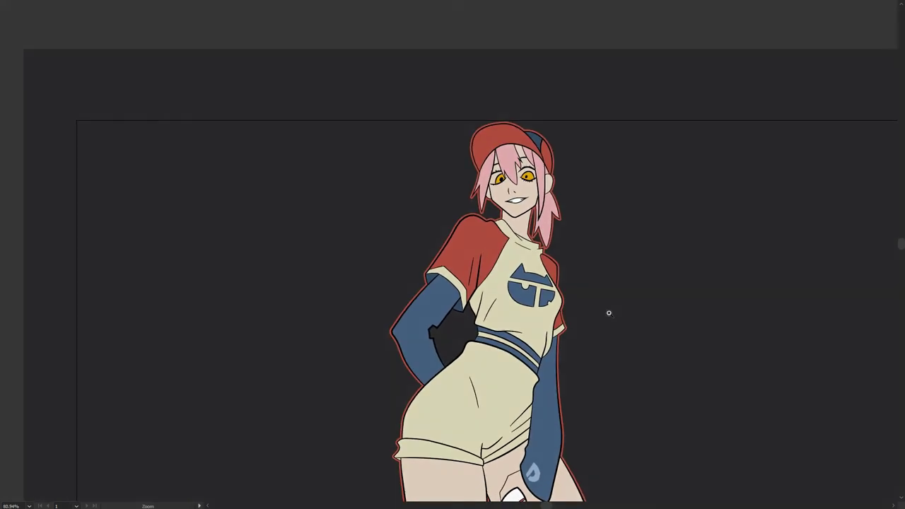